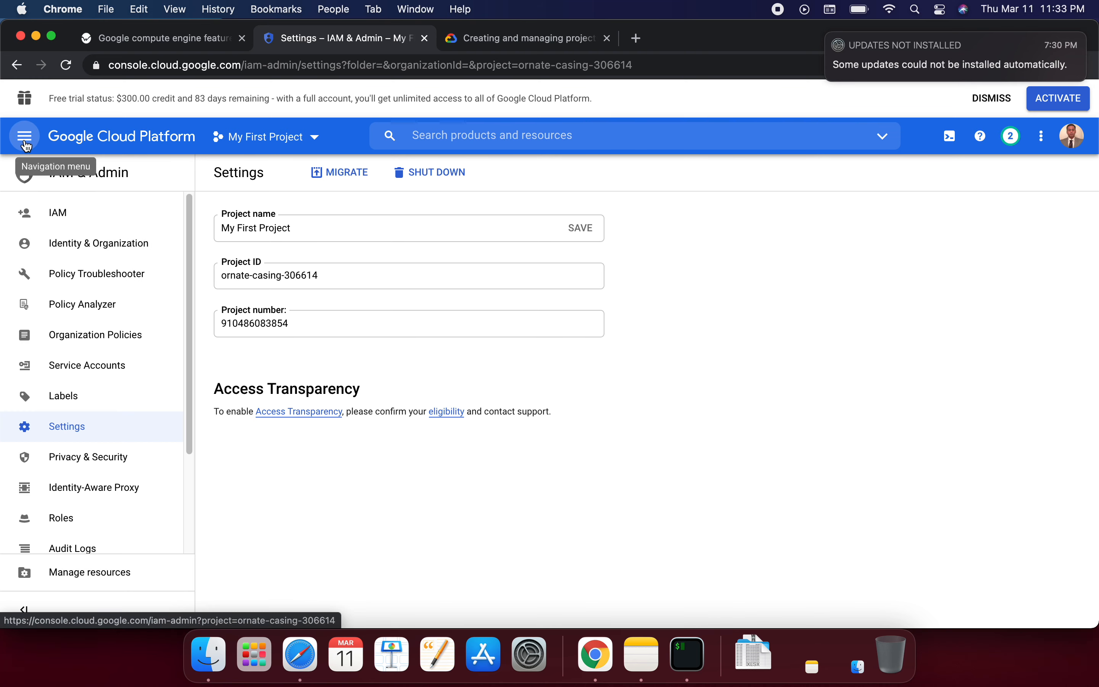
Open the IAM & Admin settings page for My First Project.
{"action": "left_click", "coordinate": [27, 142]}
{"action": "mouse_move", "coordinate": [117, 397]}
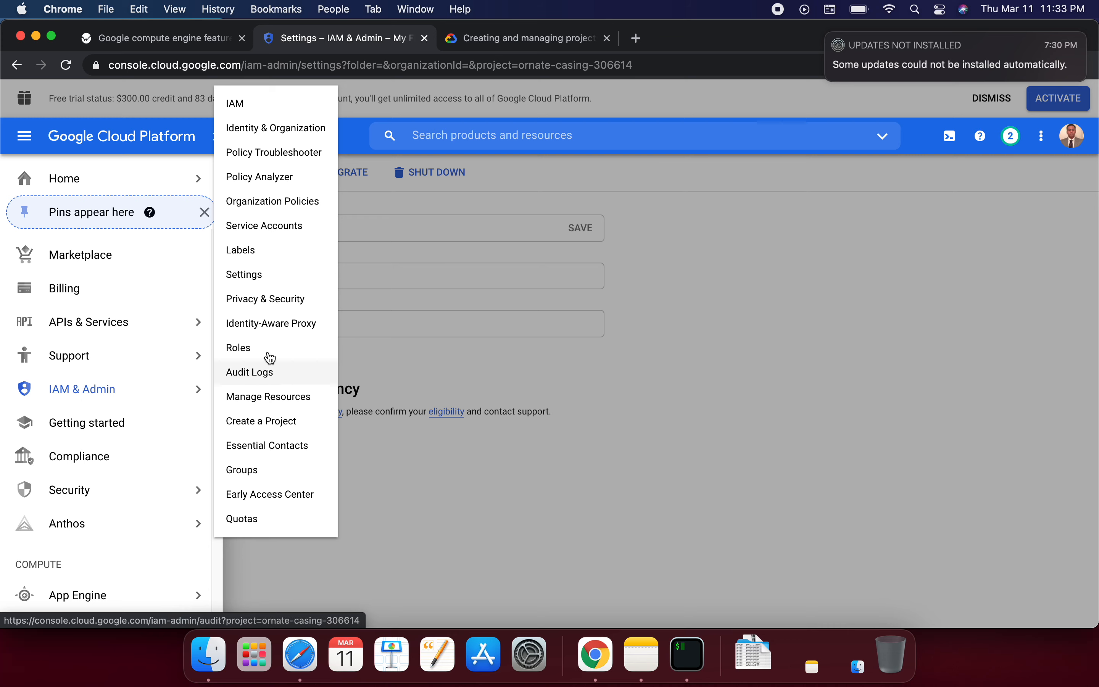
{"action": "left_click", "coordinate": [277, 271]}
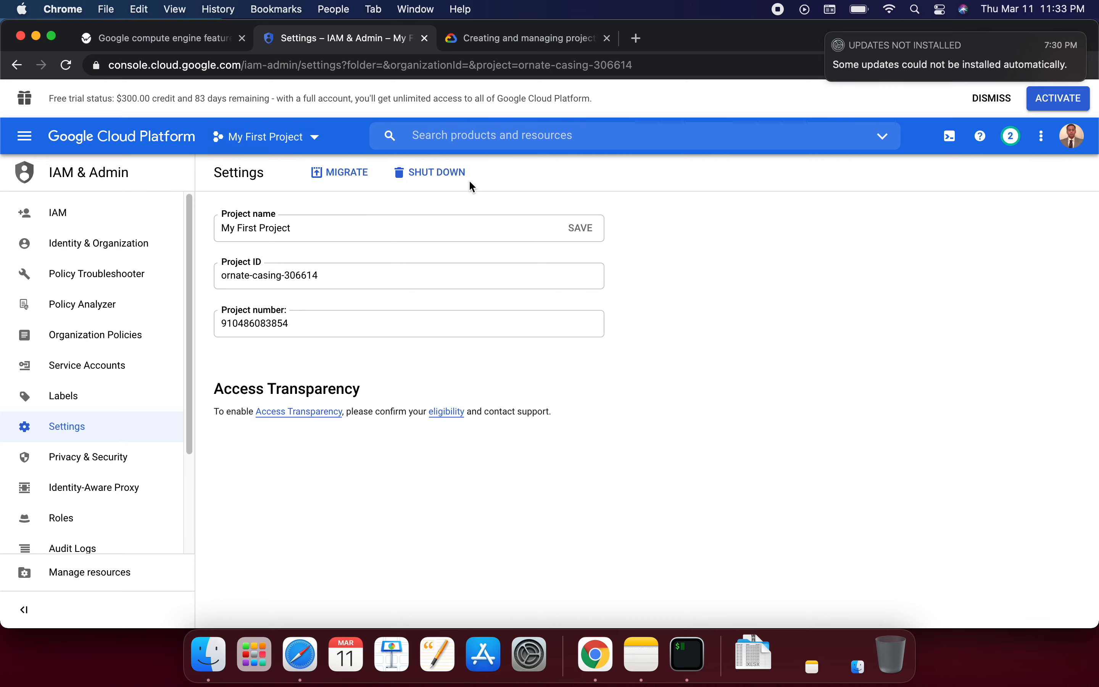
Shut down My First Project, confirming with its copied project ID ornate-casing-306614, and dismiss the pending deletion notice.
{"action": "left_click", "coordinate": [451, 174]}
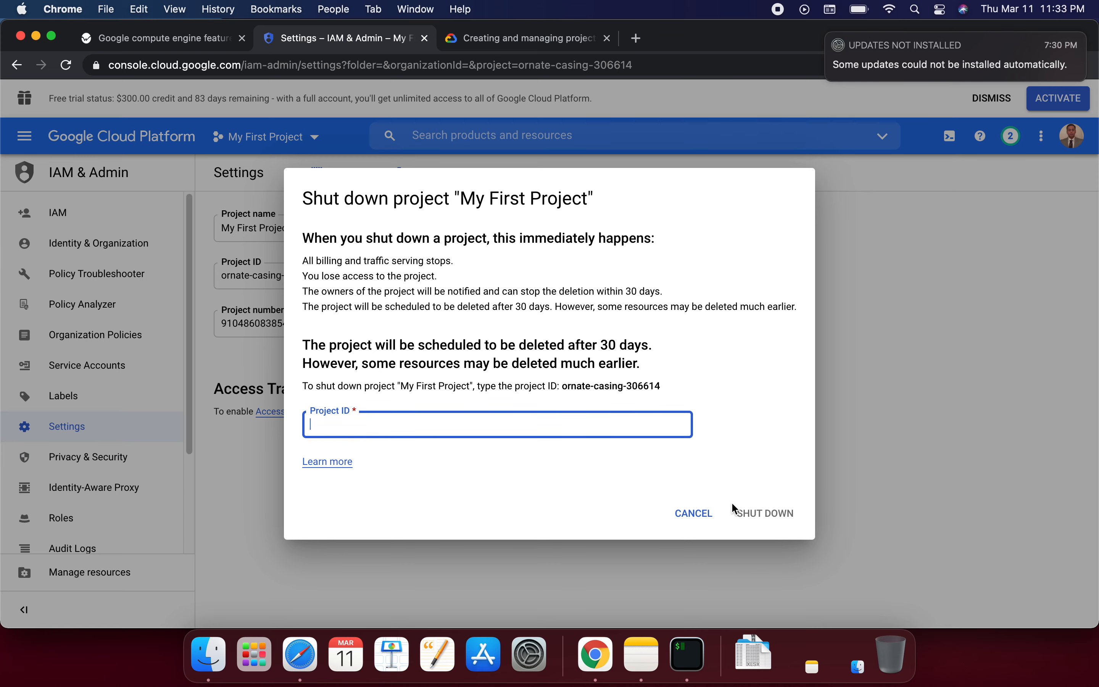
{"action": "left_click", "coordinate": [695, 513]}
{"action": "left_click_drag", "start_coordinate": [321, 274], "coordinate": [208, 281]}
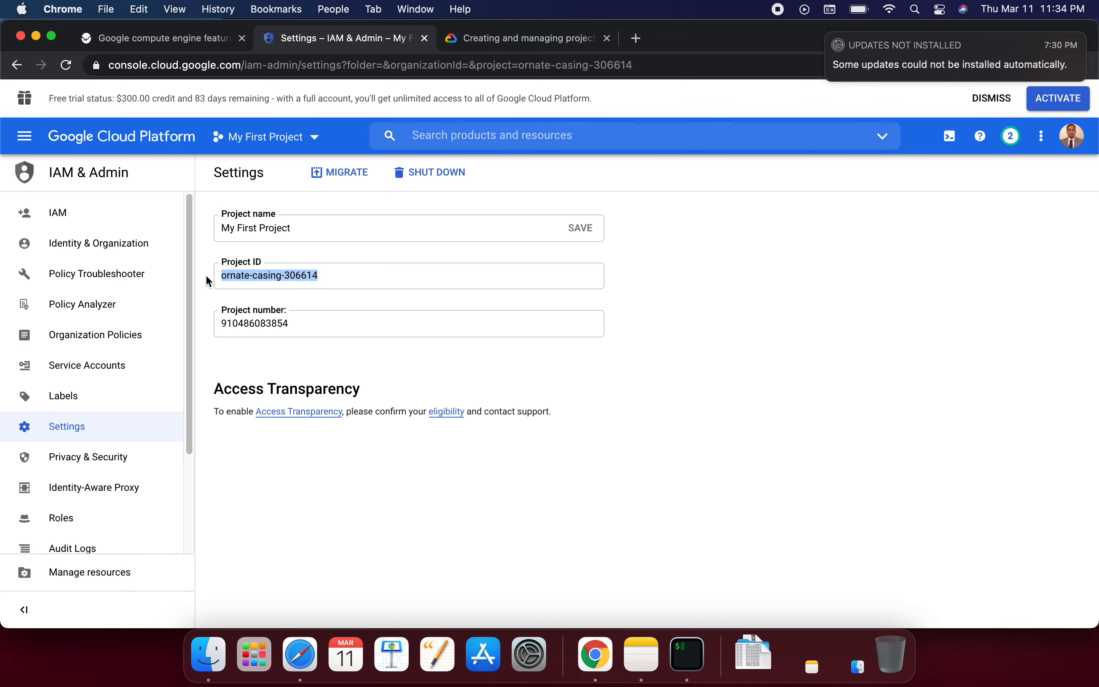
{"action": "right_click", "coordinate": [236, 265]}
{"action": "left_click", "coordinate": [313, 305]}
{"action": "left_click", "coordinate": [450, 184]}
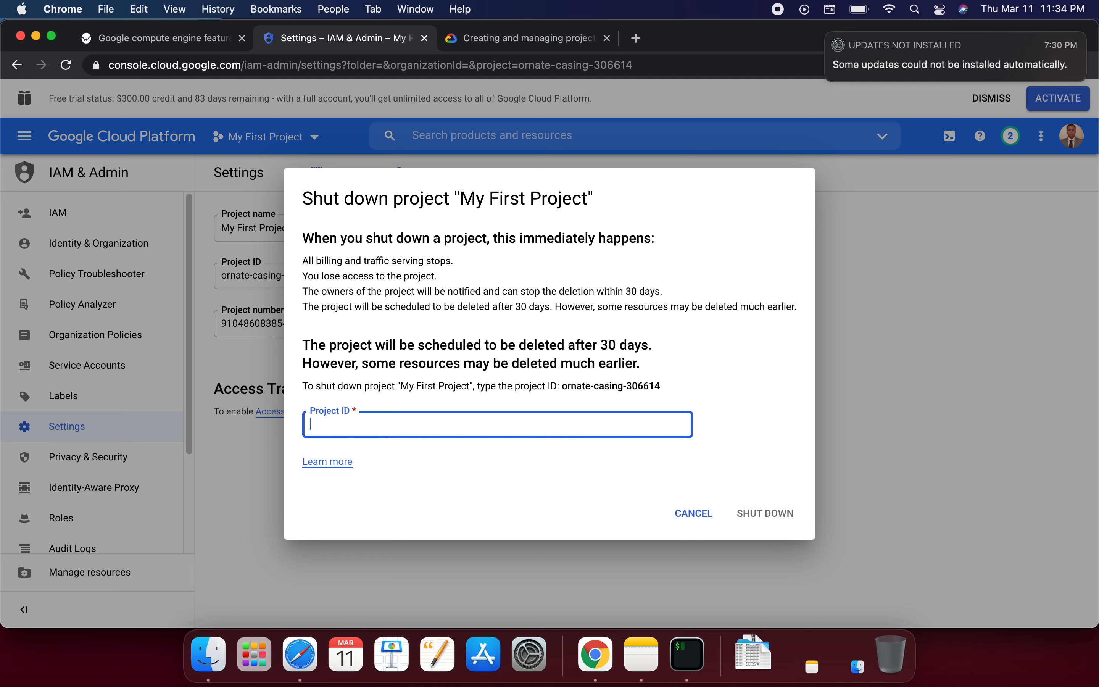
{"action": "key", "text": "super+v"}
{"action": "left_click", "coordinate": [770, 509]}
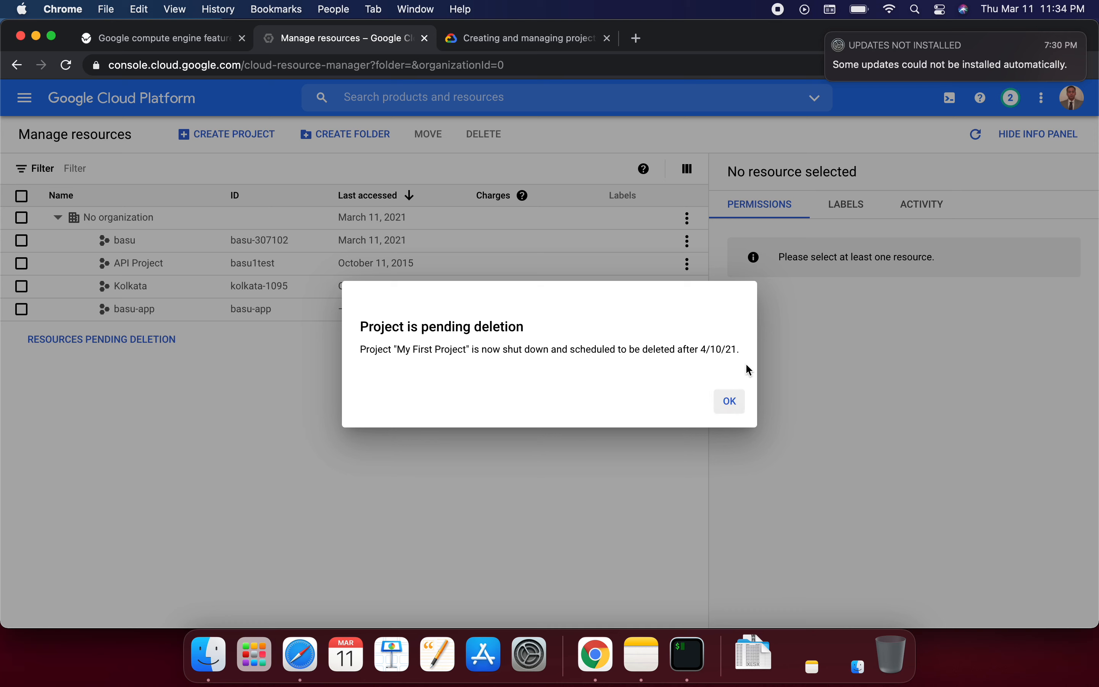
{"action": "left_click", "coordinate": [729, 405]}
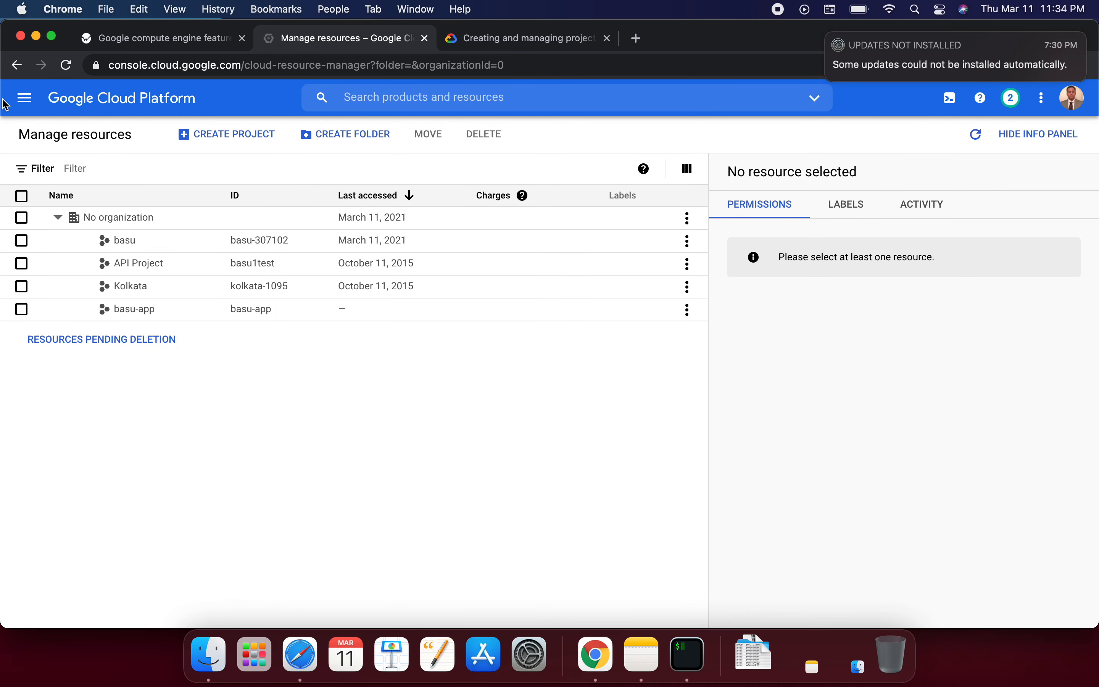
Return to the IAM & Admin settings and switch to the Kolkata project.
{"action": "left_click", "coordinate": [160, 250]}
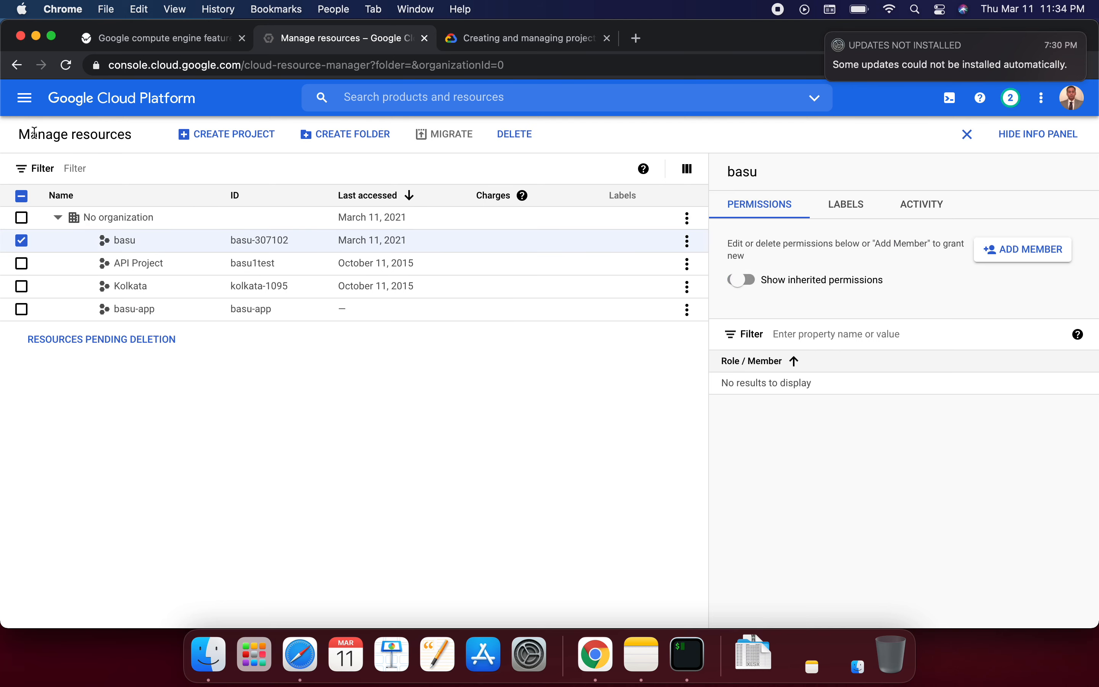
{"action": "left_click", "coordinate": [25, 103]}
{"action": "mouse_move", "coordinate": [81, 358]}
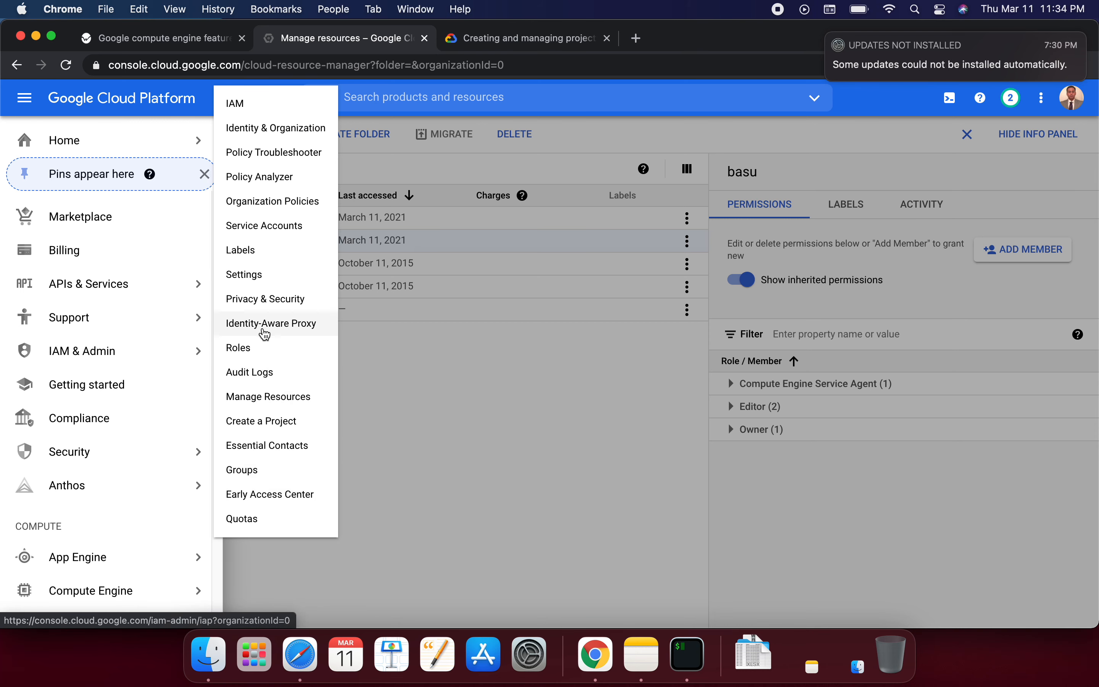
{"action": "left_click", "coordinate": [259, 276]}
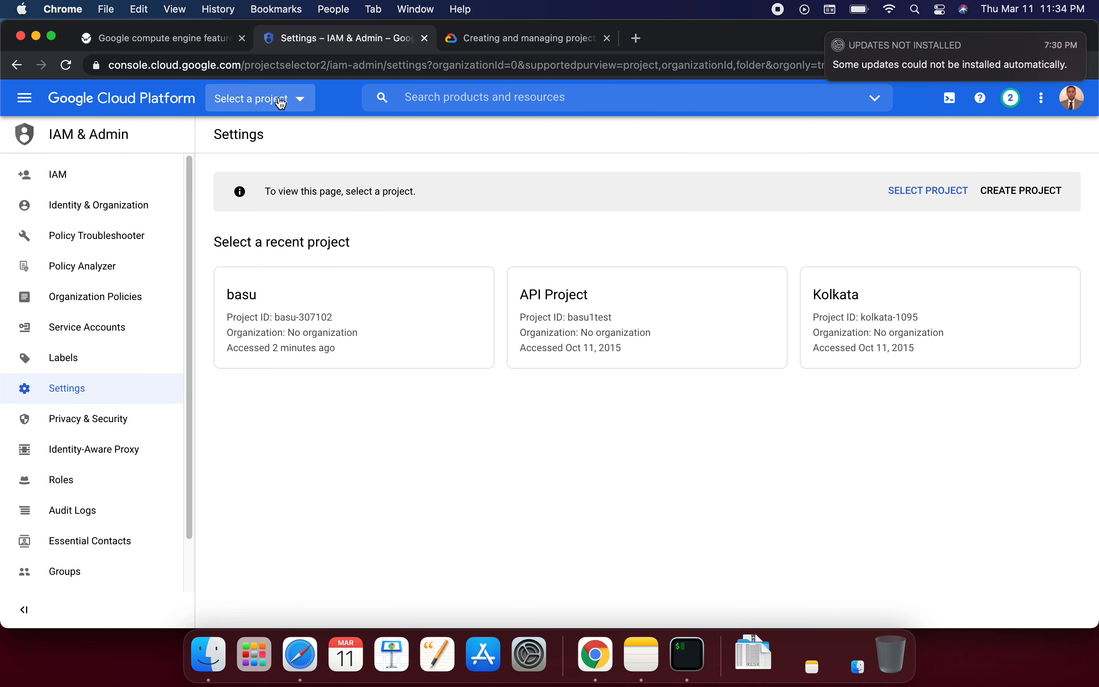
{"action": "left_click", "coordinate": [277, 99]}
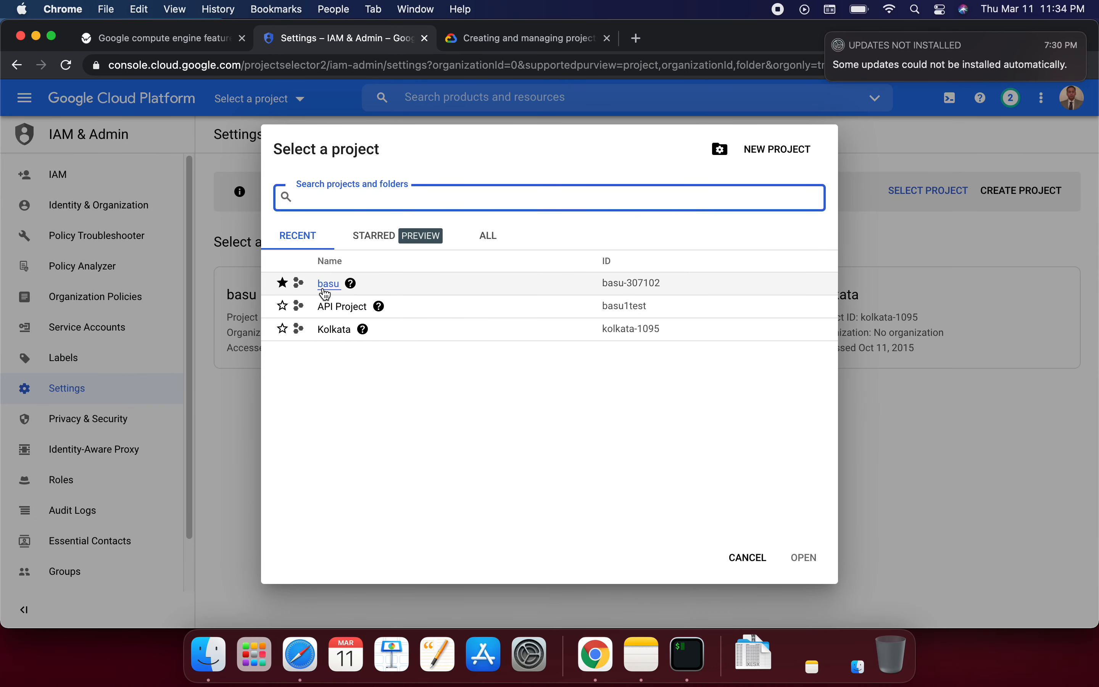
{"action": "left_click", "coordinate": [416, 333]}
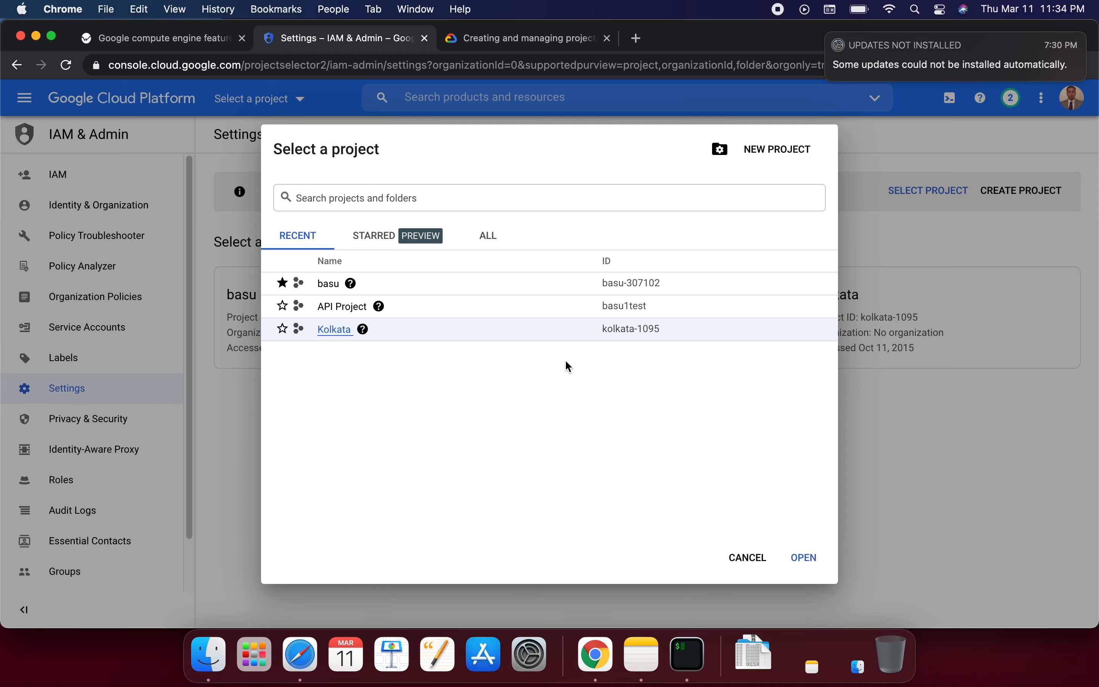
{"action": "left_click", "coordinate": [340, 333]}
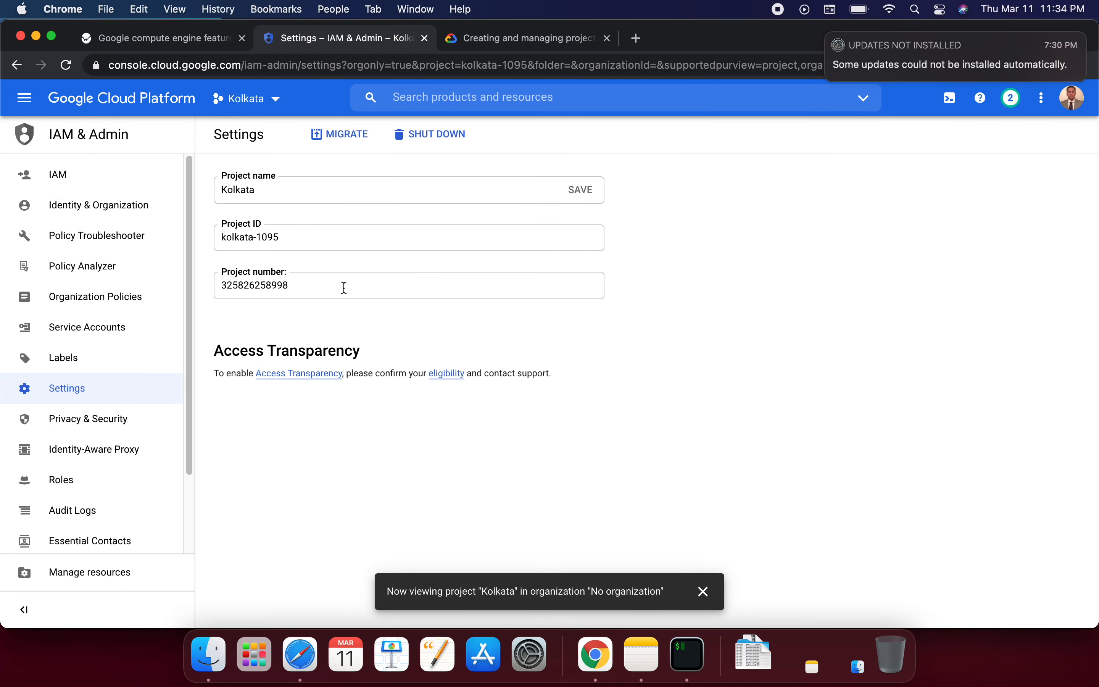
Shut down the Kolkata project, confirming with its copied project ID kolkata-1095, and dismiss the pending deletion notice.
{"action": "left_click", "coordinate": [450, 136]}
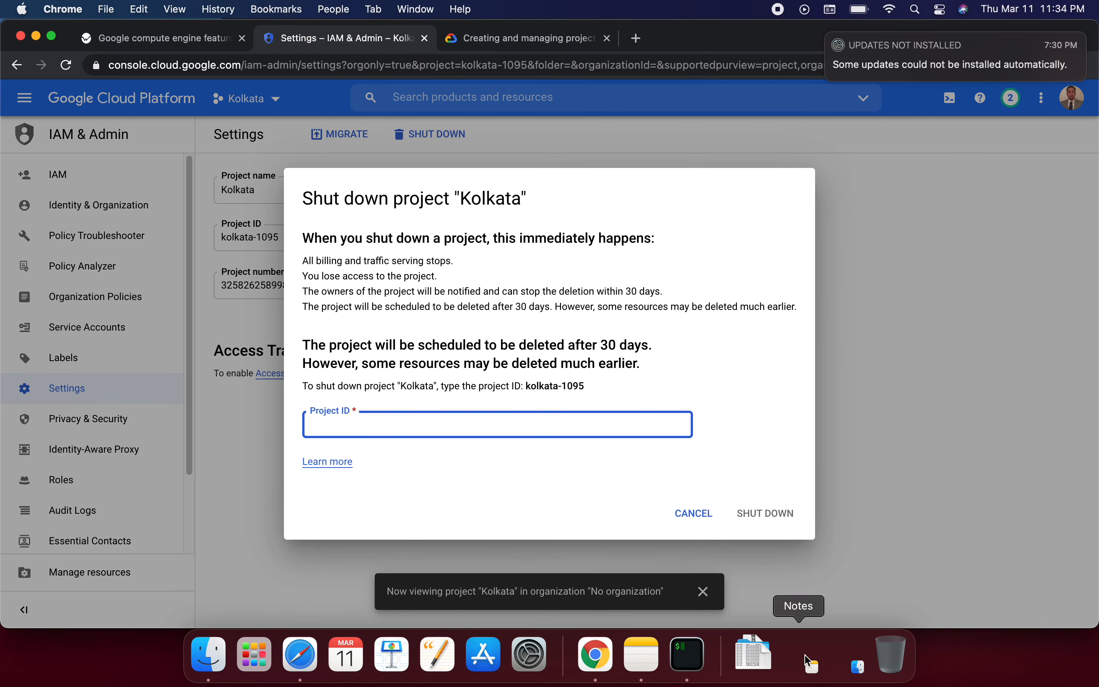
{"action": "left_click", "coordinate": [714, 516]}
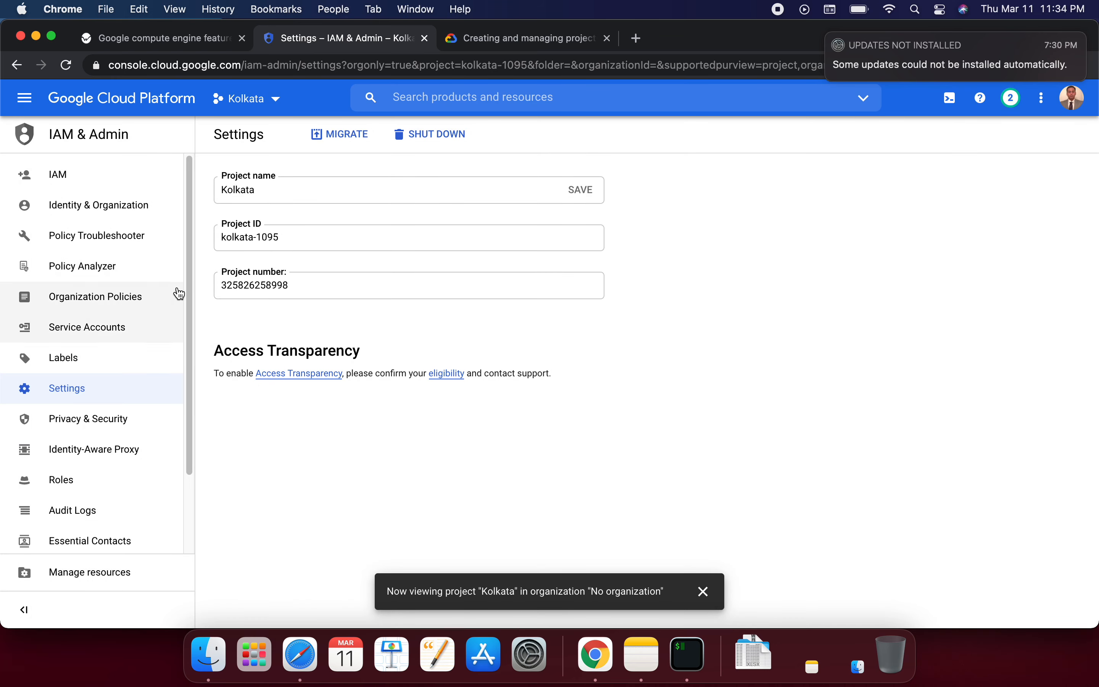
{"action": "right_click", "coordinate": [254, 234]}
{"action": "left_click", "coordinate": [309, 269]}
{"action": "left_click", "coordinate": [429, 134]}
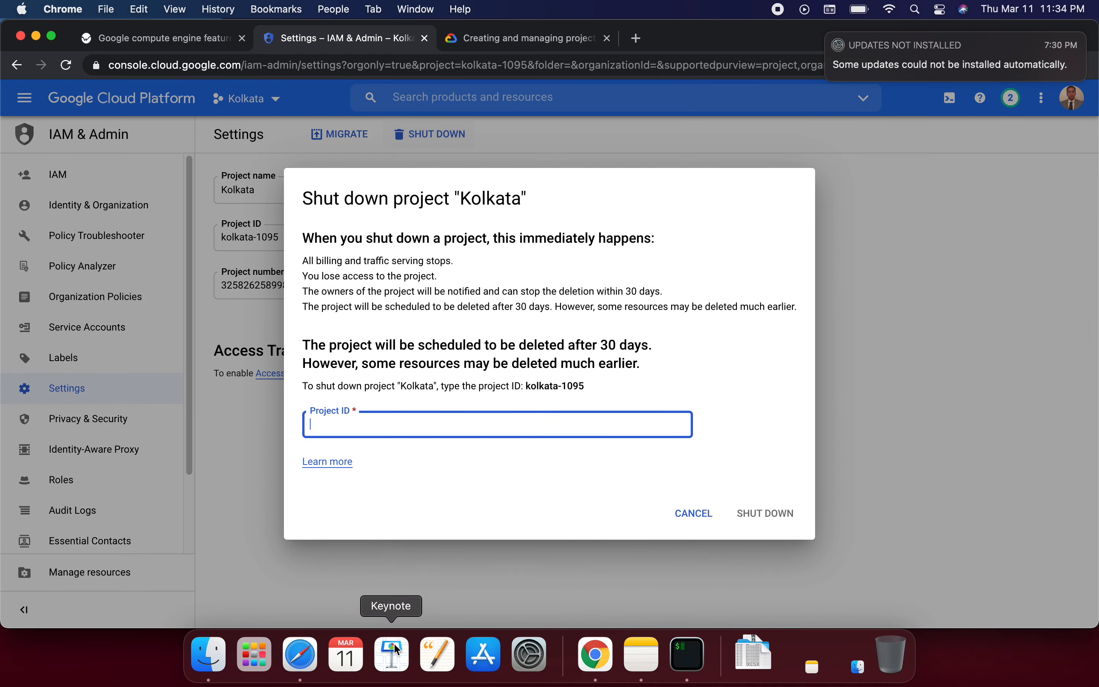
{"action": "key", "text": "super+v"}
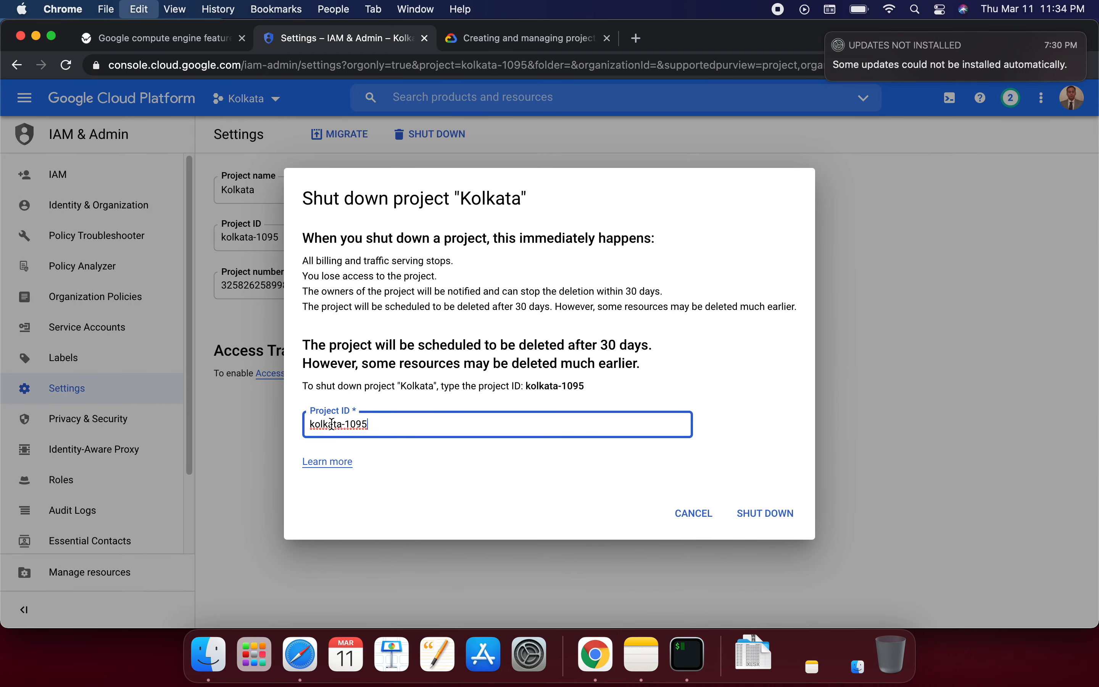
{"action": "left_click", "coordinate": [782, 511]}
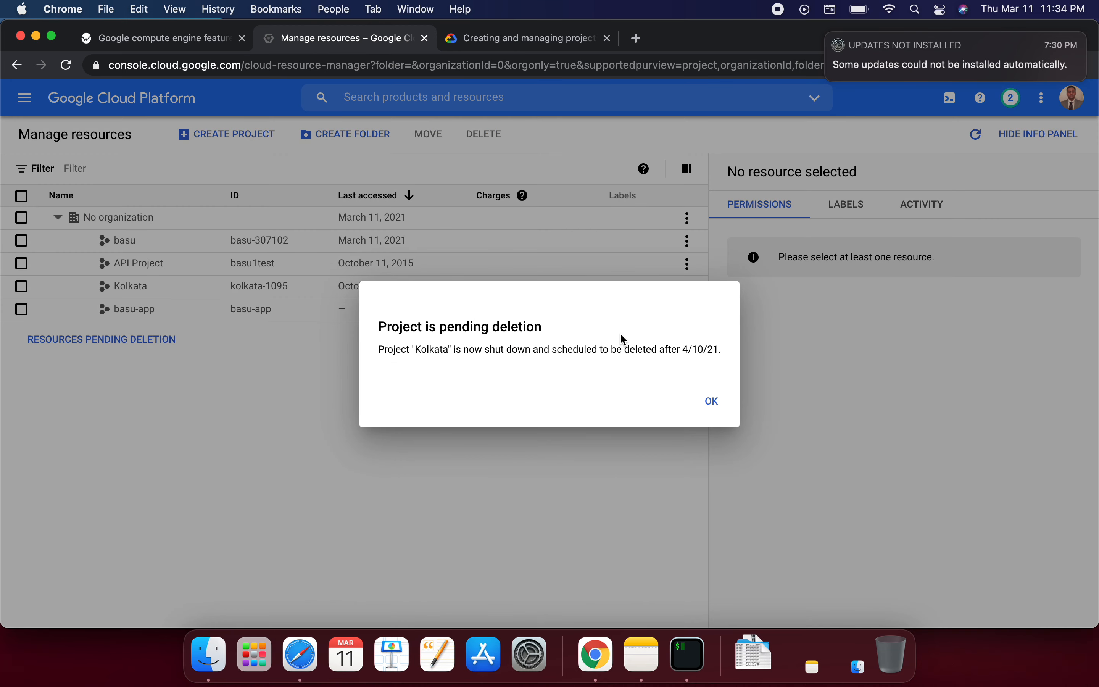
{"action": "left_click", "coordinate": [714, 401]}
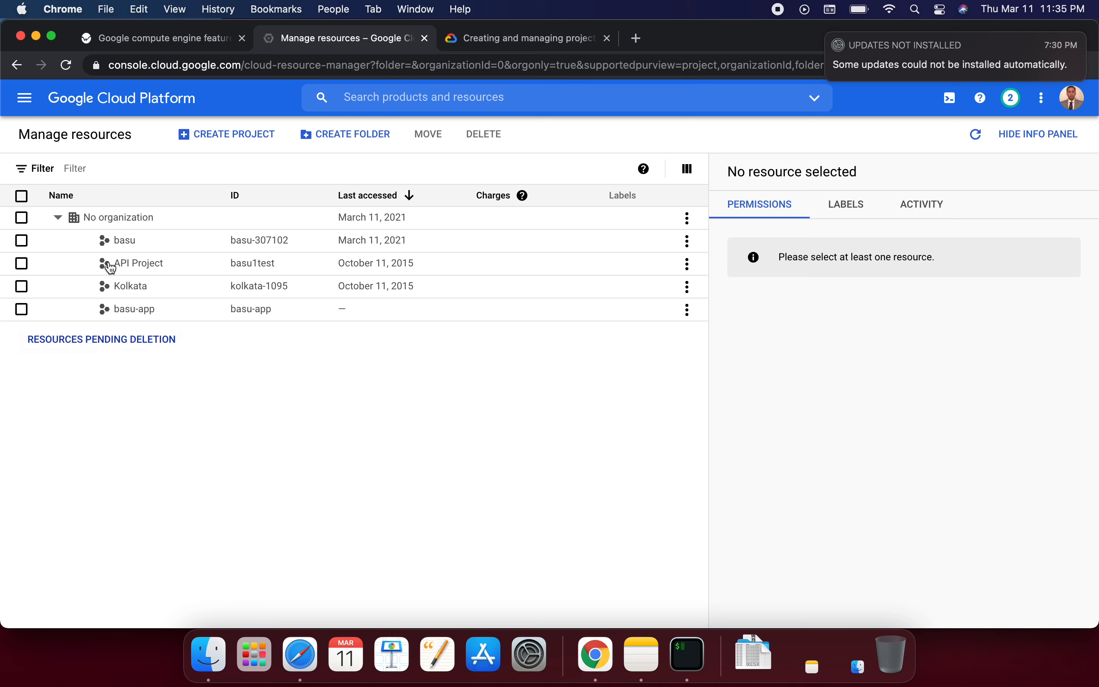
Go back to the IAM & Admin settings and select My First Project from the recent projects.
{"action": "left_click", "coordinate": [24, 98]}
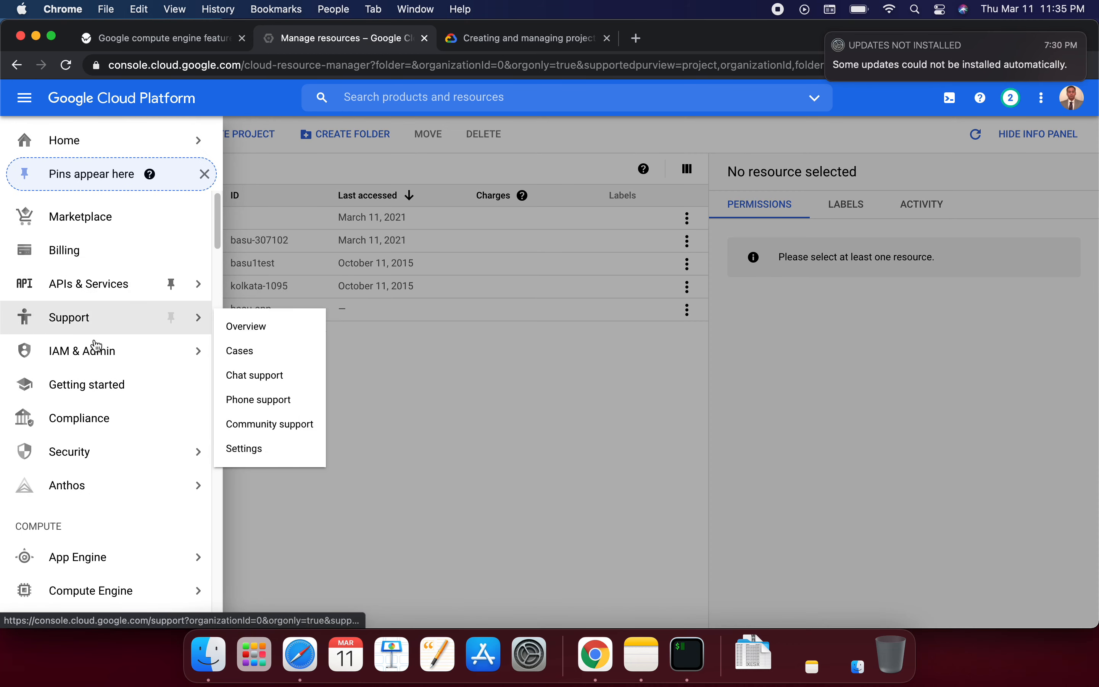
{"action": "mouse_move", "coordinate": [86, 349]}
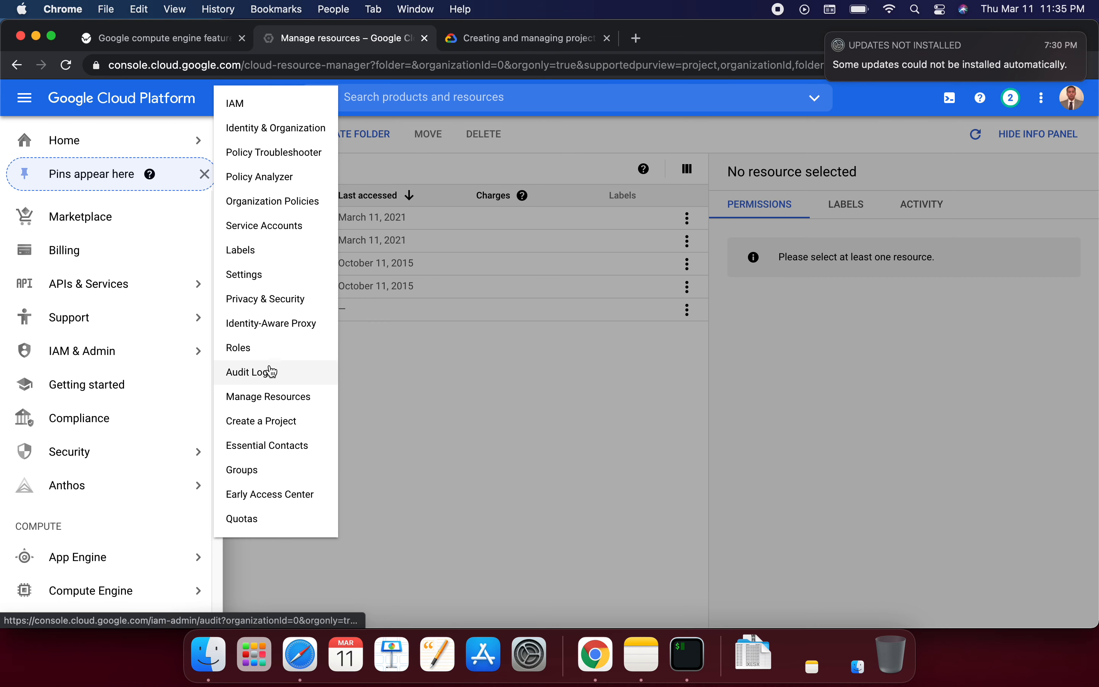
{"action": "left_click", "coordinate": [244, 274]}
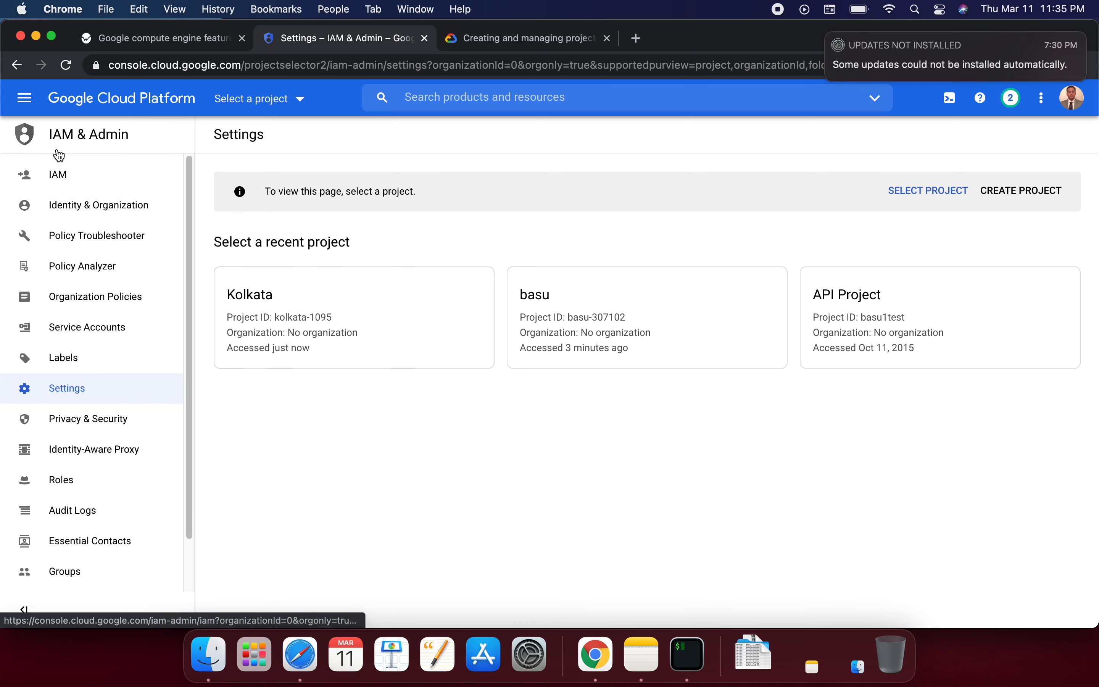
{"action": "left_click", "coordinate": [127, 390]}
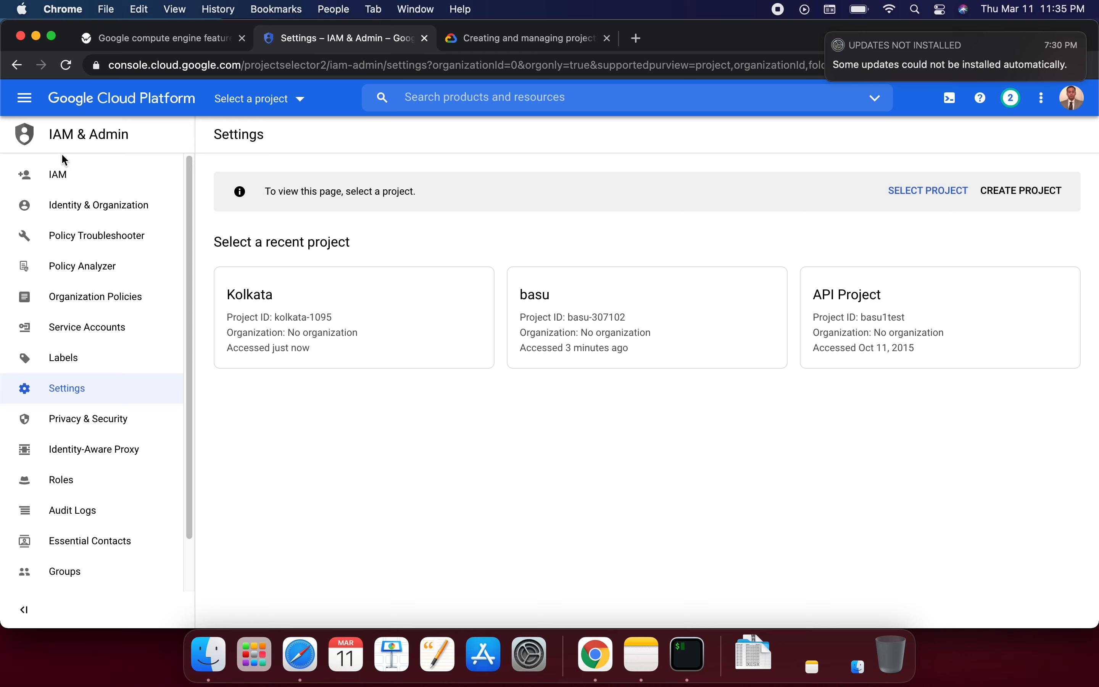
{"action": "left_click", "coordinate": [25, 98]}
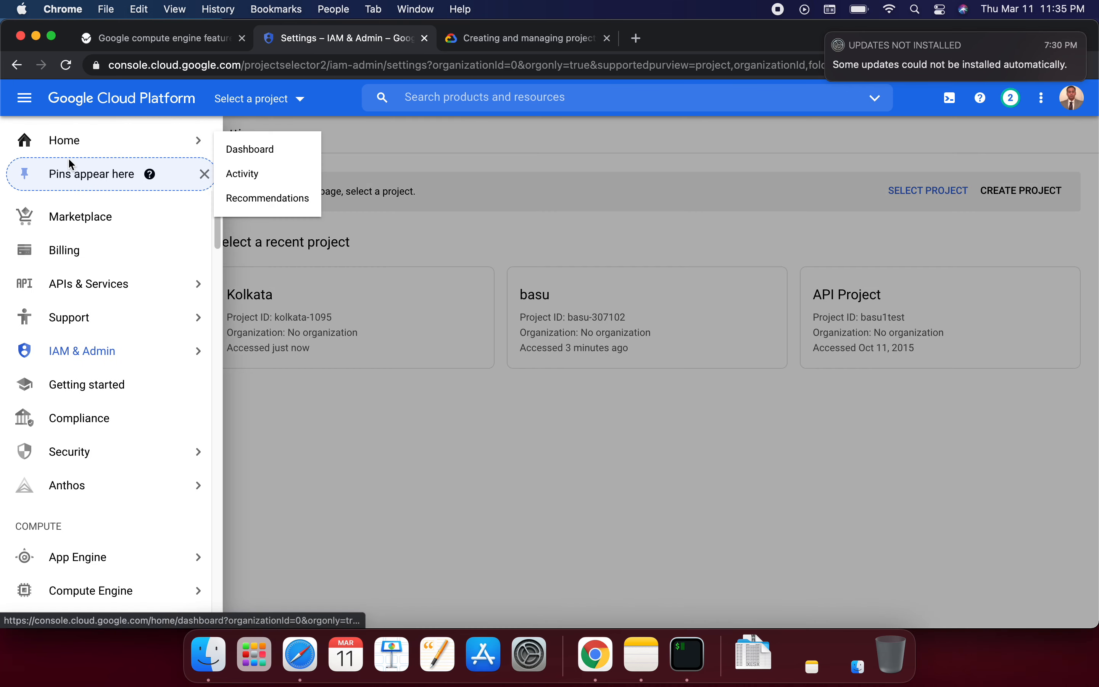
{"action": "left_click", "coordinate": [244, 96]}
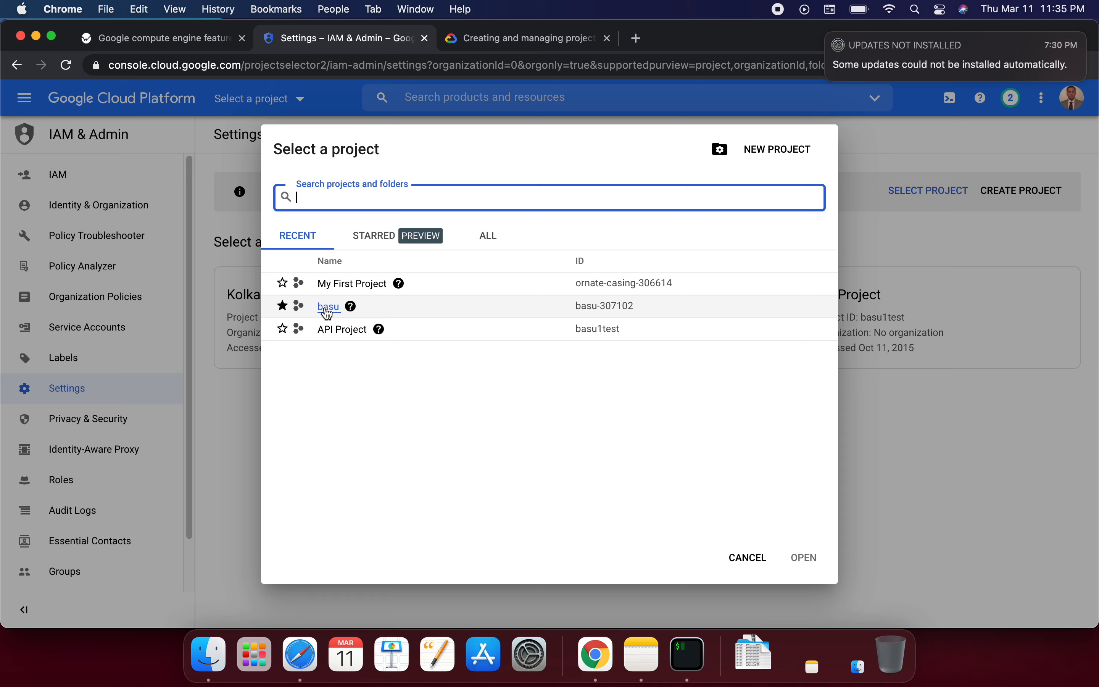
{"action": "left_click", "coordinate": [340, 286]}
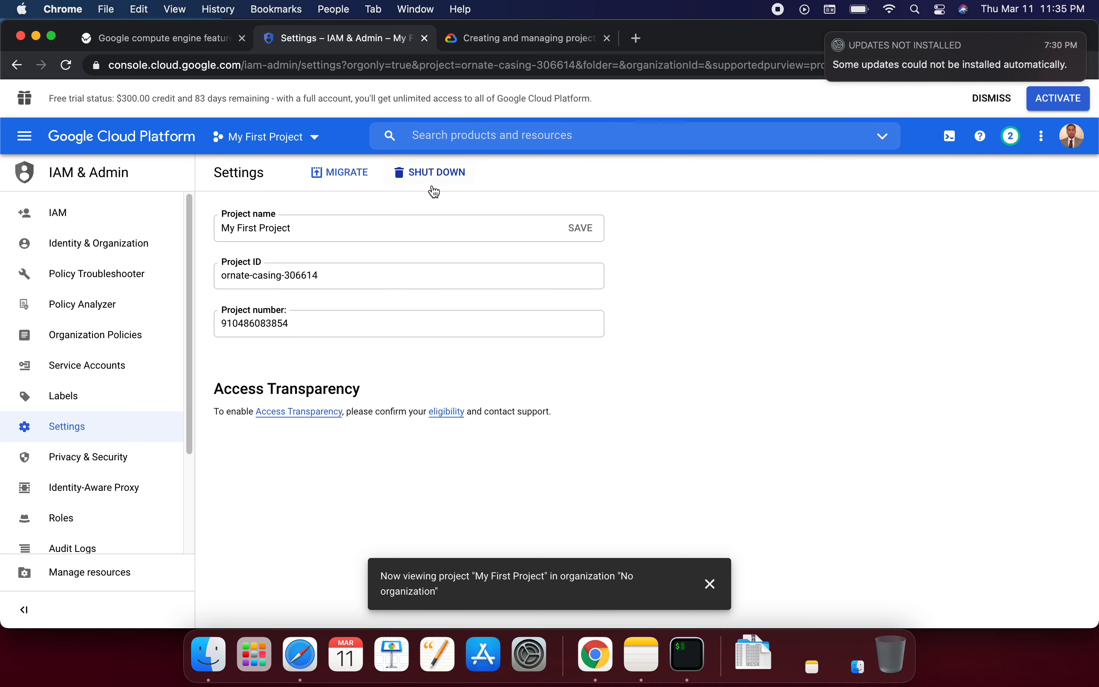
Shut down My First Project again using its copied project ID ornate-casing-306614, and close the pending deletion notice.
{"action": "left_click", "coordinate": [431, 172]}
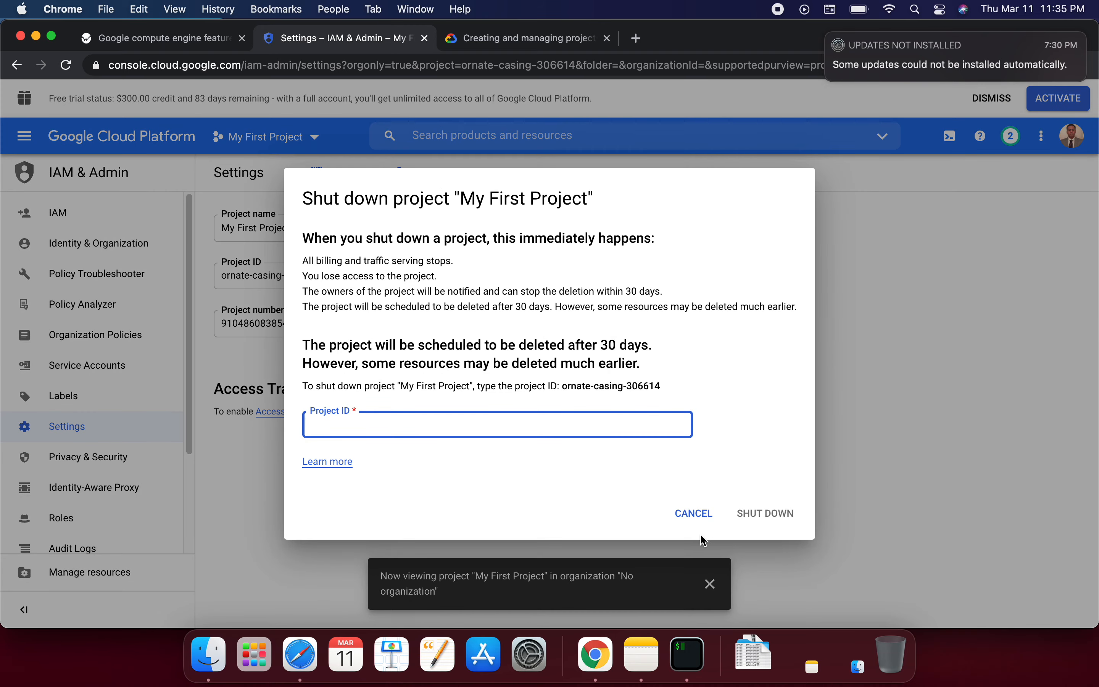
{"action": "left_click", "coordinate": [693, 513]}
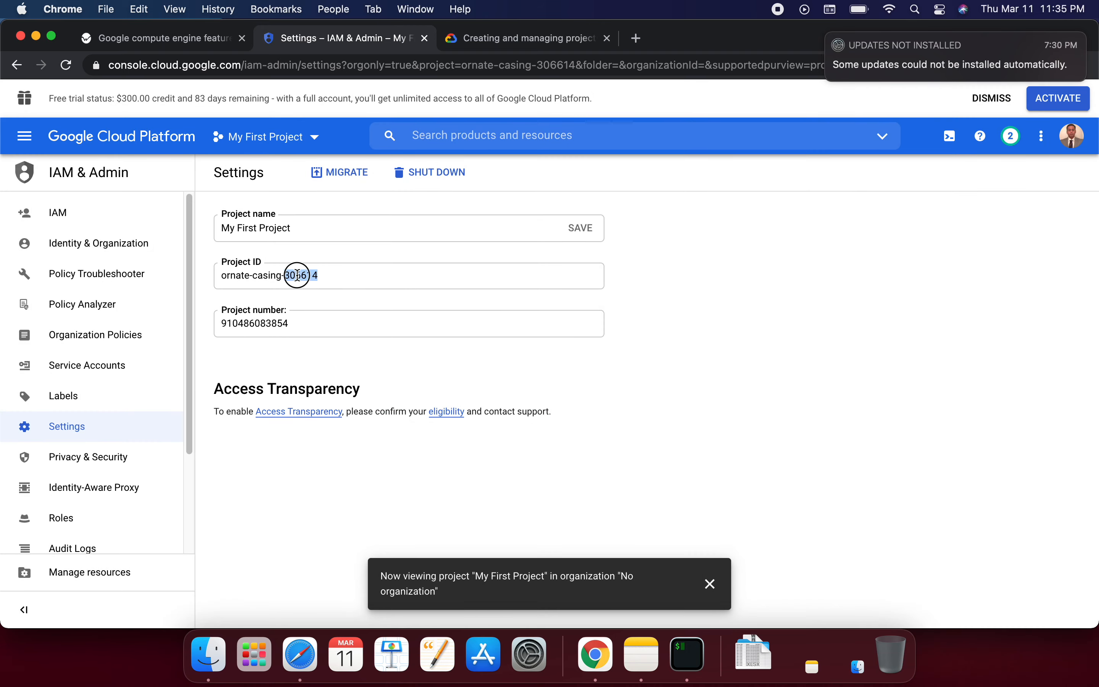
{"action": "triple_click", "coordinate": [298, 275]}
{"action": "right_click", "coordinate": [298, 276]}
{"action": "left_click", "coordinate": [321, 309]}
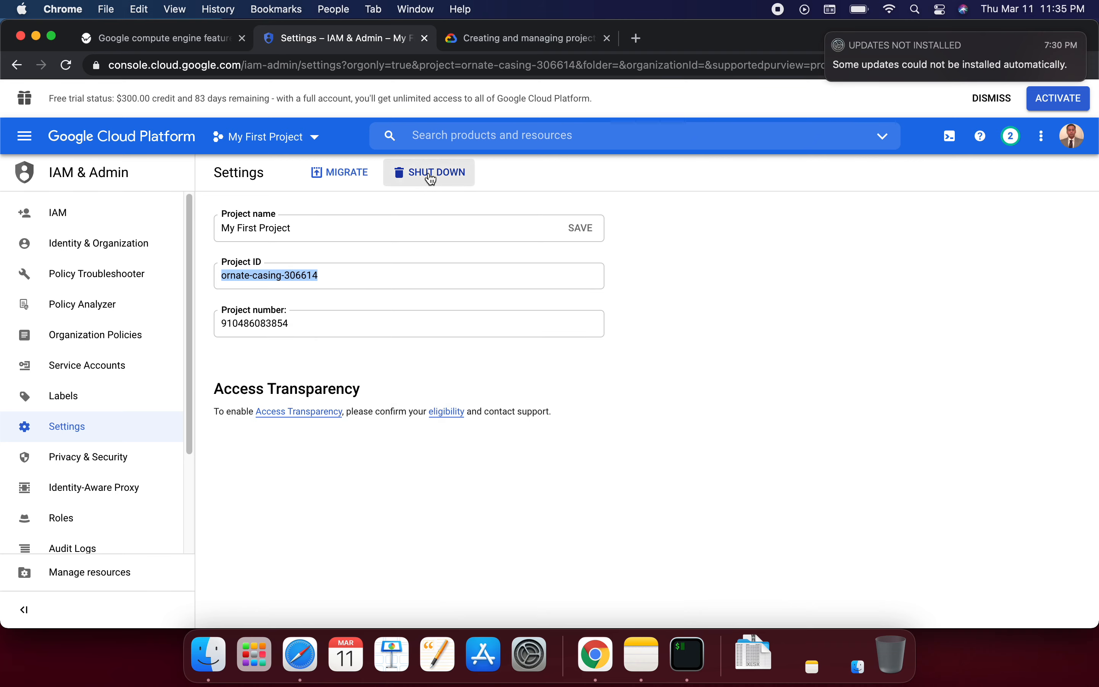
{"action": "left_click", "coordinate": [429, 175]}
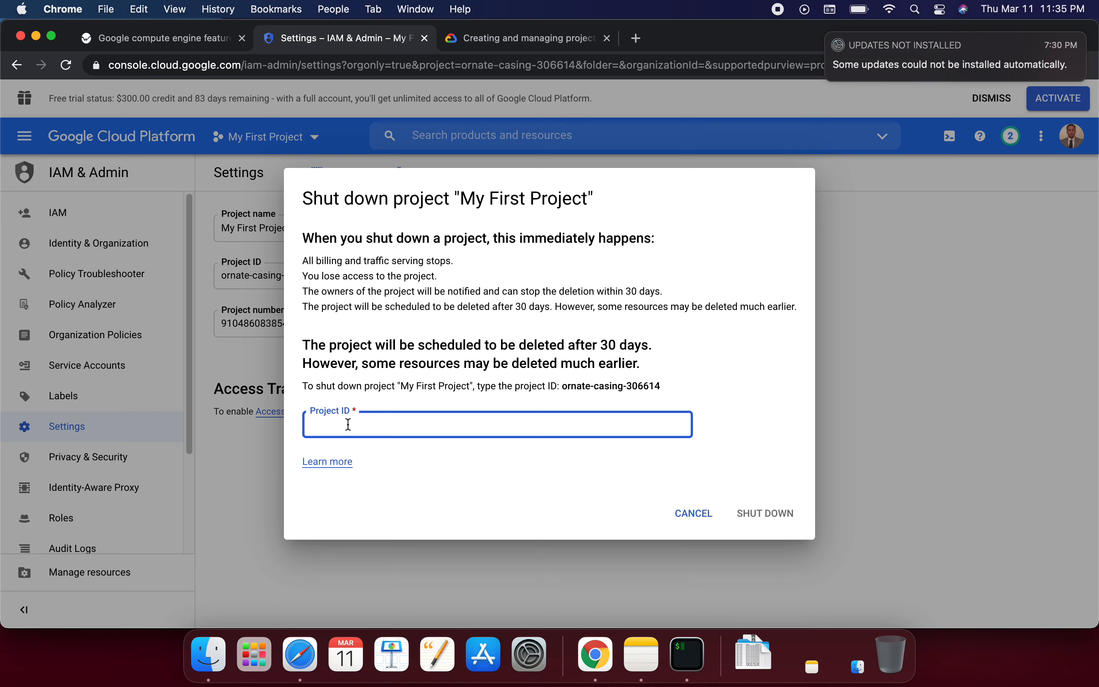
{"action": "key", "text": "super+v"}
{"action": "left_click", "coordinate": [774, 512]}
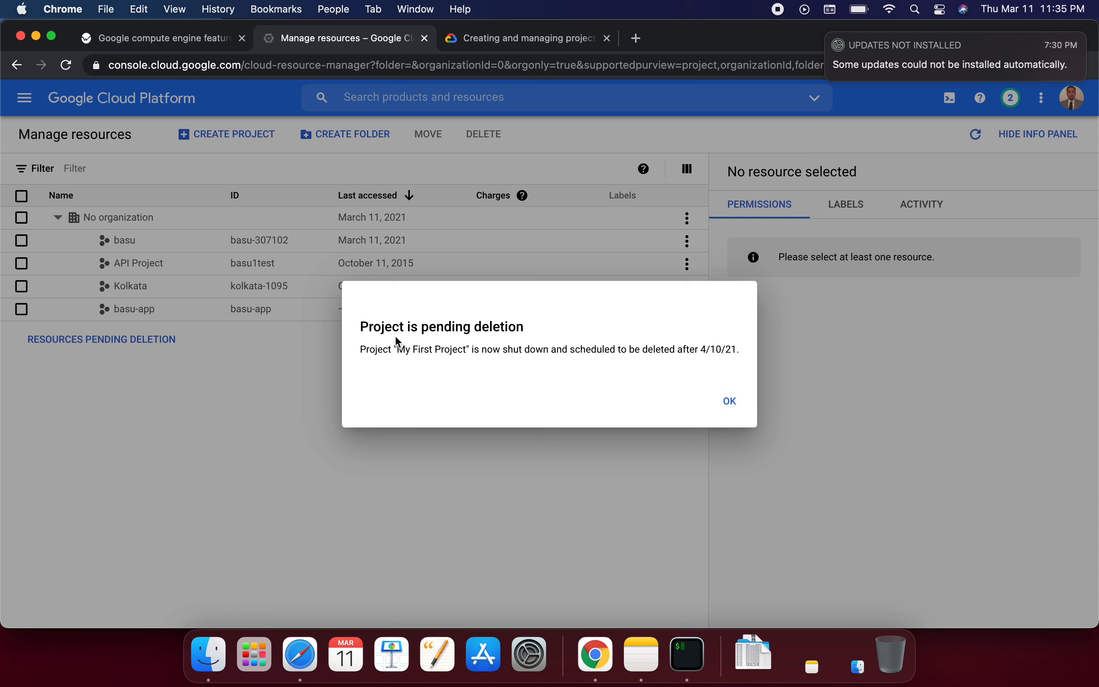
{"action": "left_click_drag", "start_coordinate": [366, 328], "coordinate": [533, 331]}
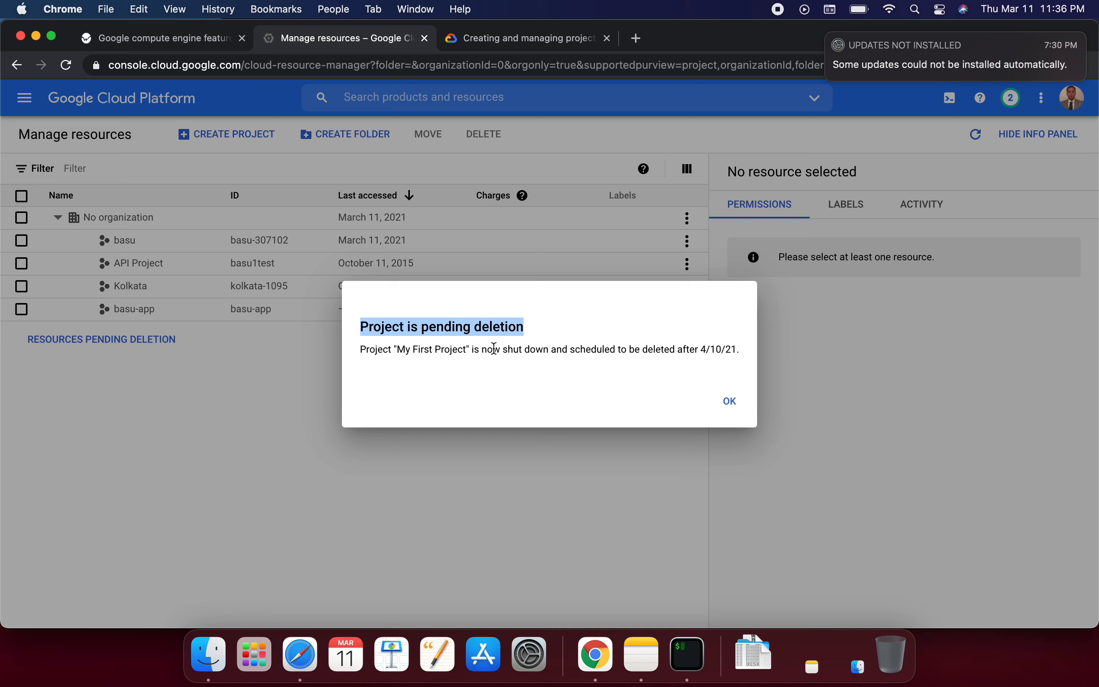
{"action": "left_click", "coordinate": [728, 411]}
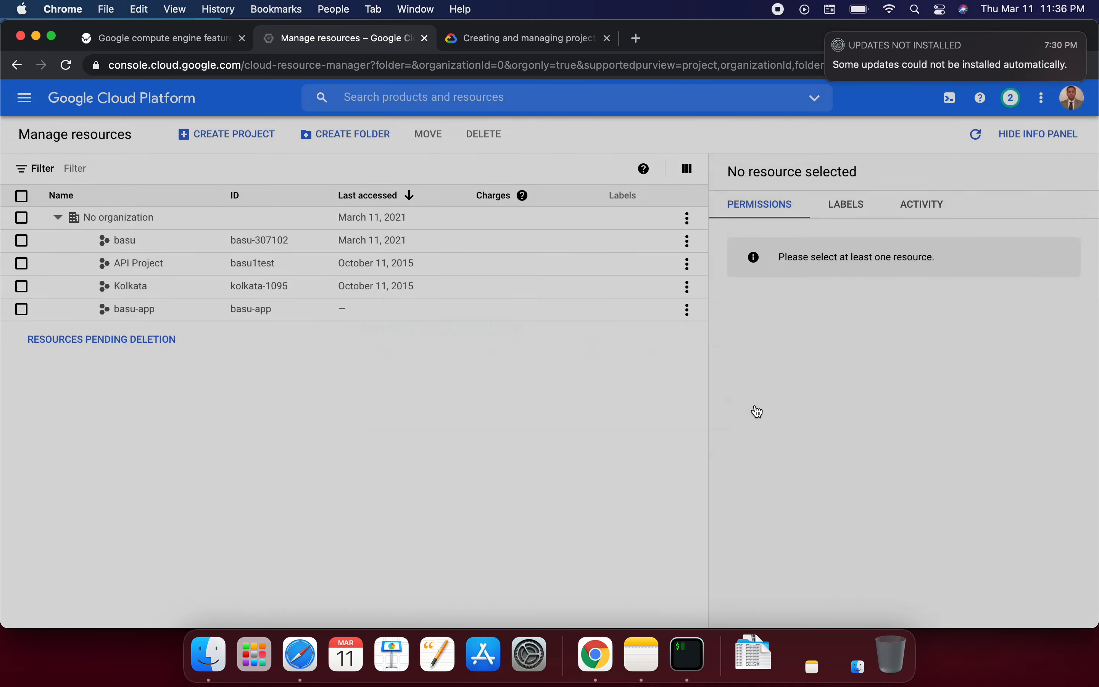
Start a new Google Cloud project and name it labwork.
{"action": "left_click", "coordinate": [246, 133]}
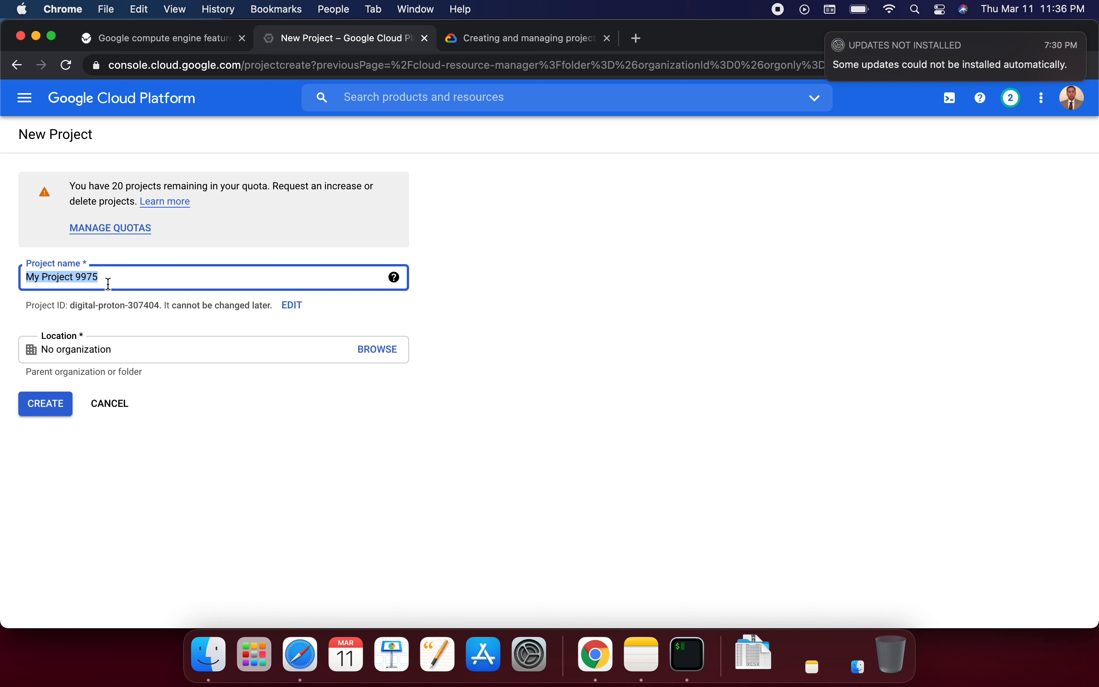
{"action": "type", "text": "lab"}
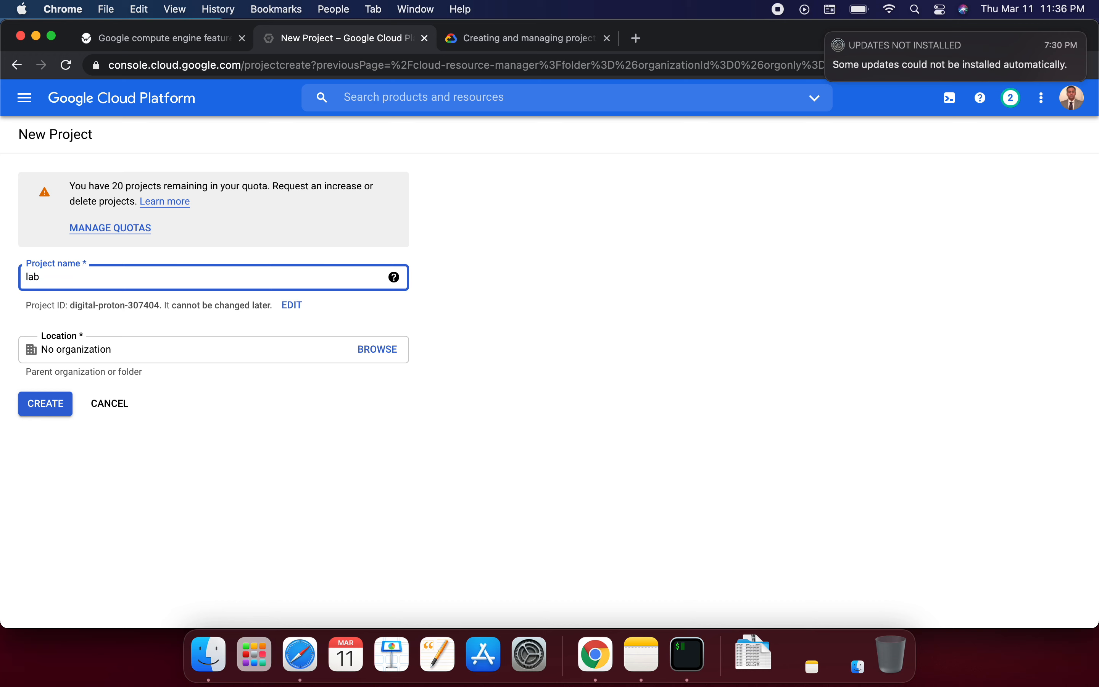
{"action": "type", "text": "work"}
Browse the parent locations available for the new project, keeping No organization.
{"action": "left_click", "coordinate": [133, 350]}
{"action": "left_click", "coordinate": [378, 351]}
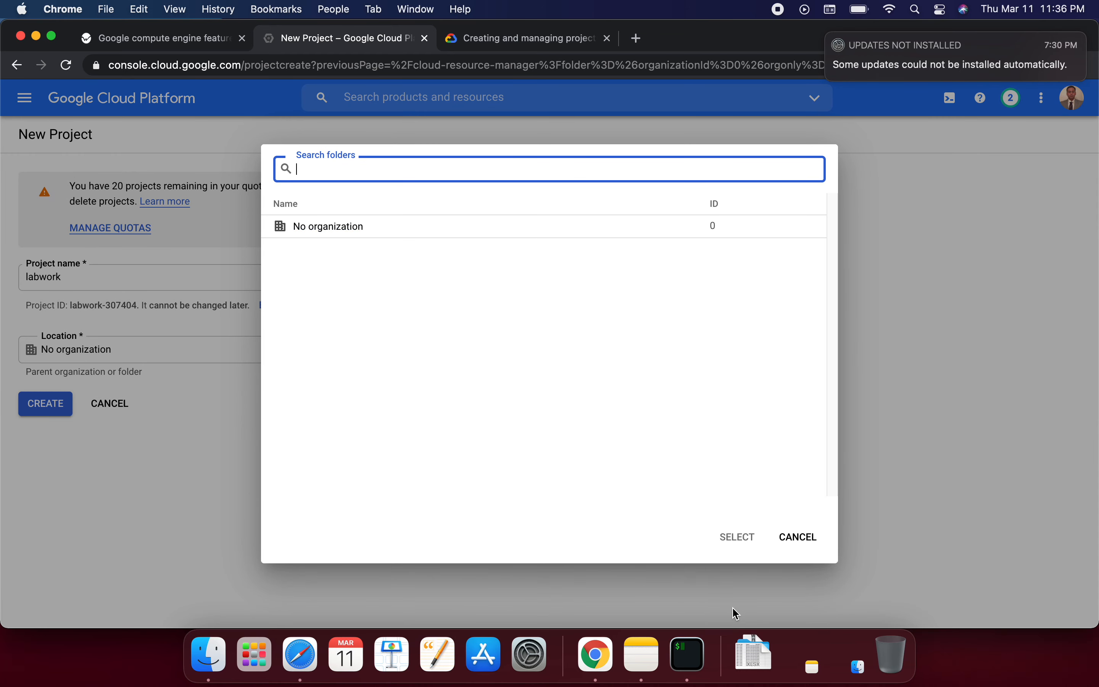
{"action": "left_click", "coordinate": [794, 547]}
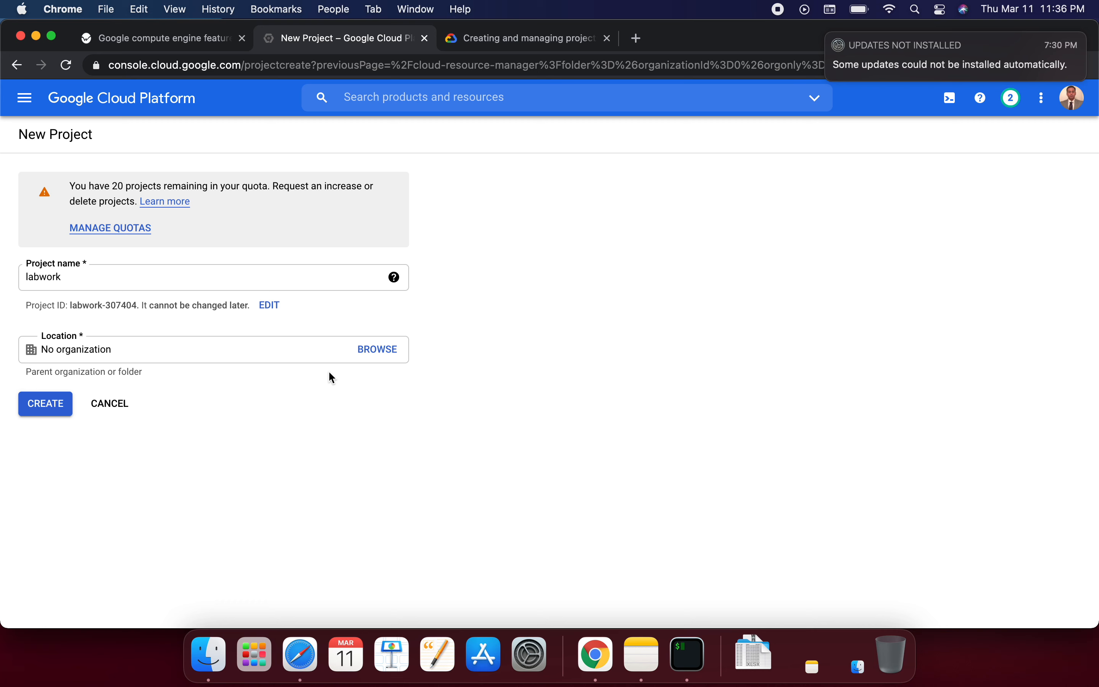
Open the project ID for editing, keep labwork-307404, and create the project.
{"action": "left_click", "coordinate": [27, 277]}
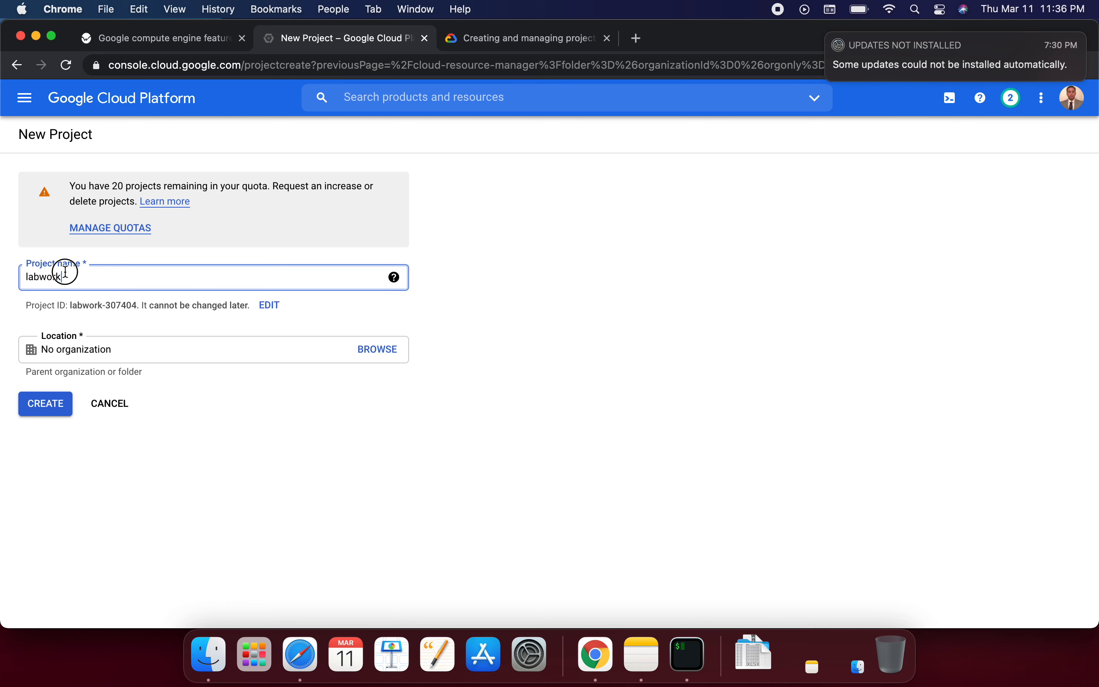
{"action": "left_click", "coordinate": [268, 306]}
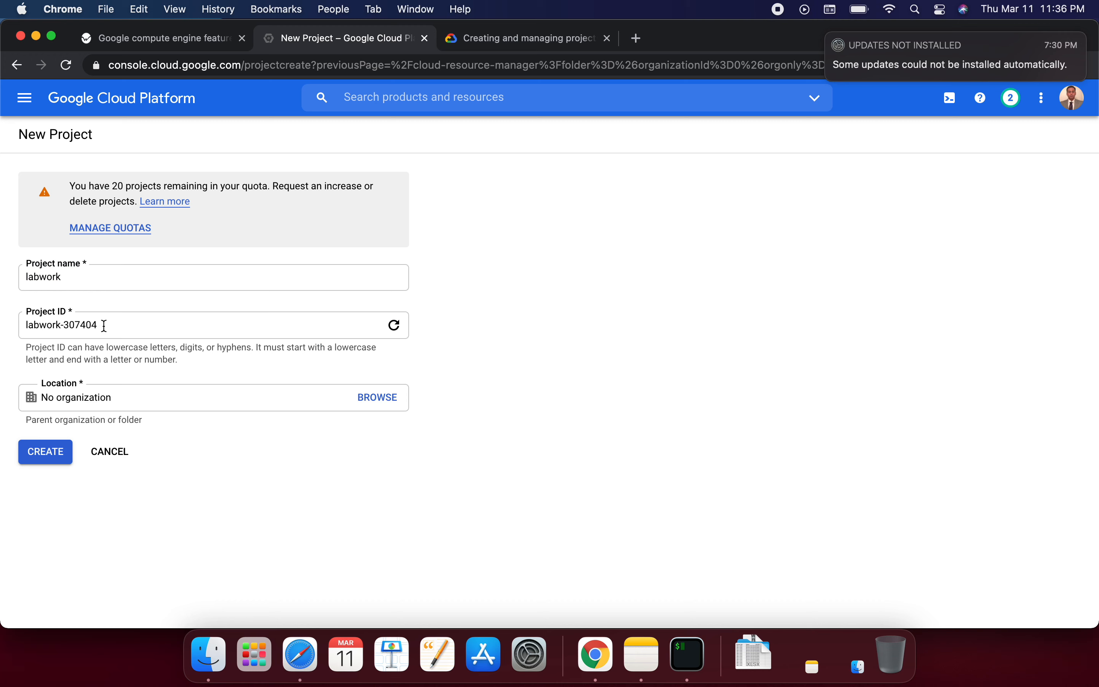
{"action": "left_click_drag", "start_coordinate": [104, 326], "coordinate": [19, 329]}
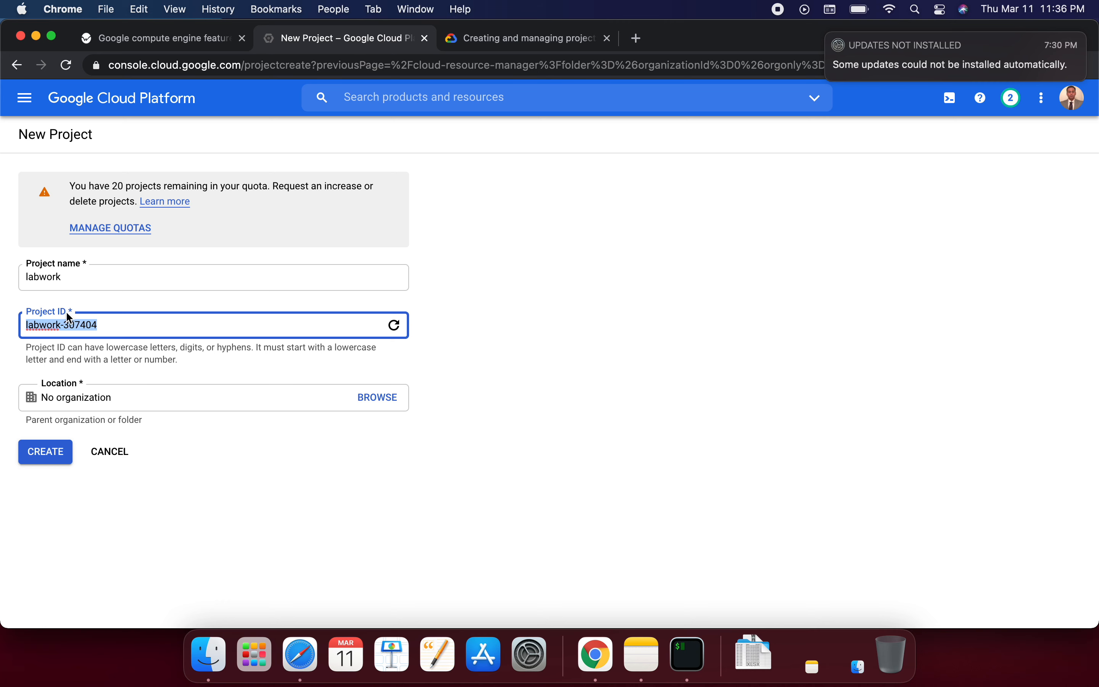
{"action": "left_click", "coordinate": [55, 460]}
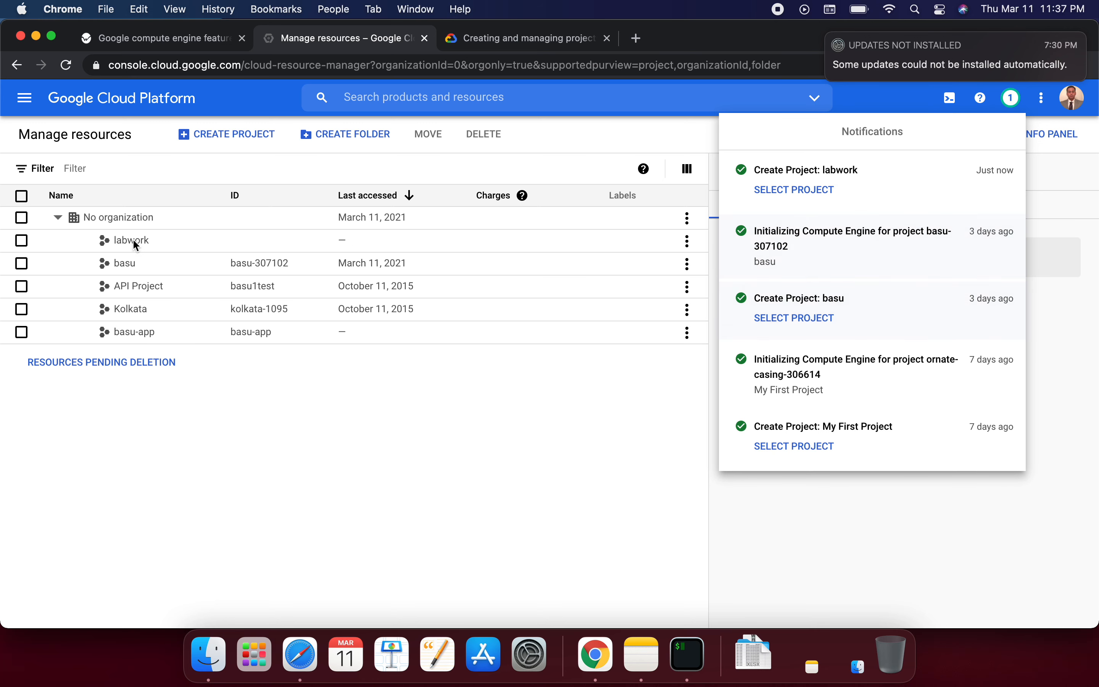
Select the newly created labwork project and look through its dashboard.
{"action": "left_click", "coordinate": [776, 198]}
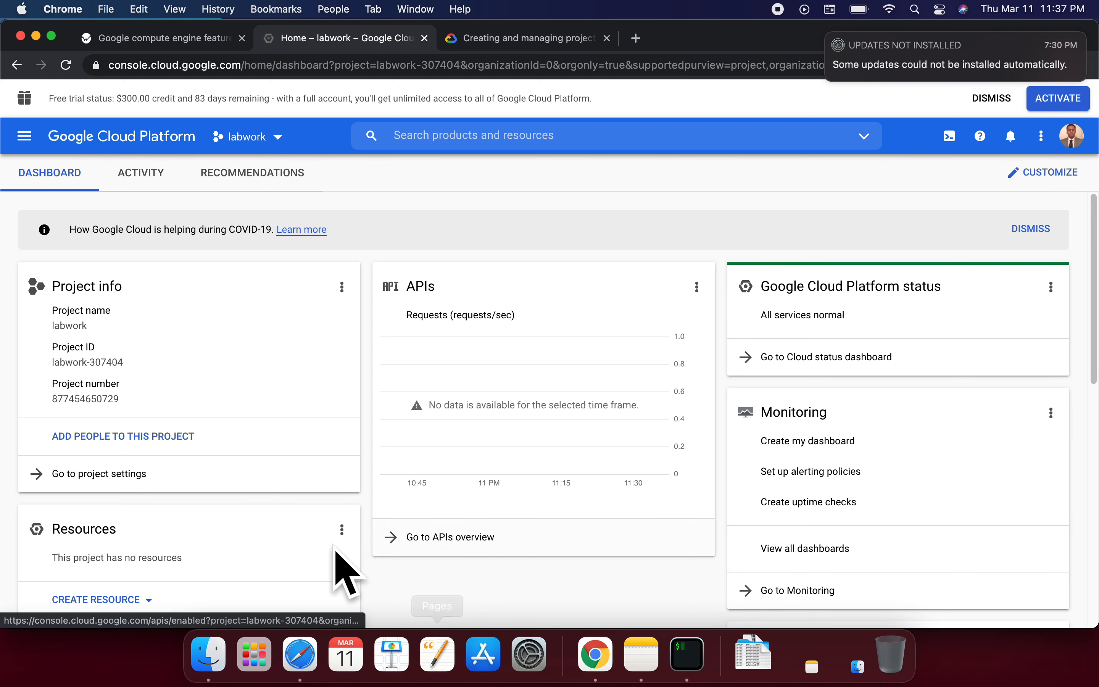
{"action": "scroll", "coordinate": [275, 467], "scroll_direction": "down", "scroll_amount": 5}
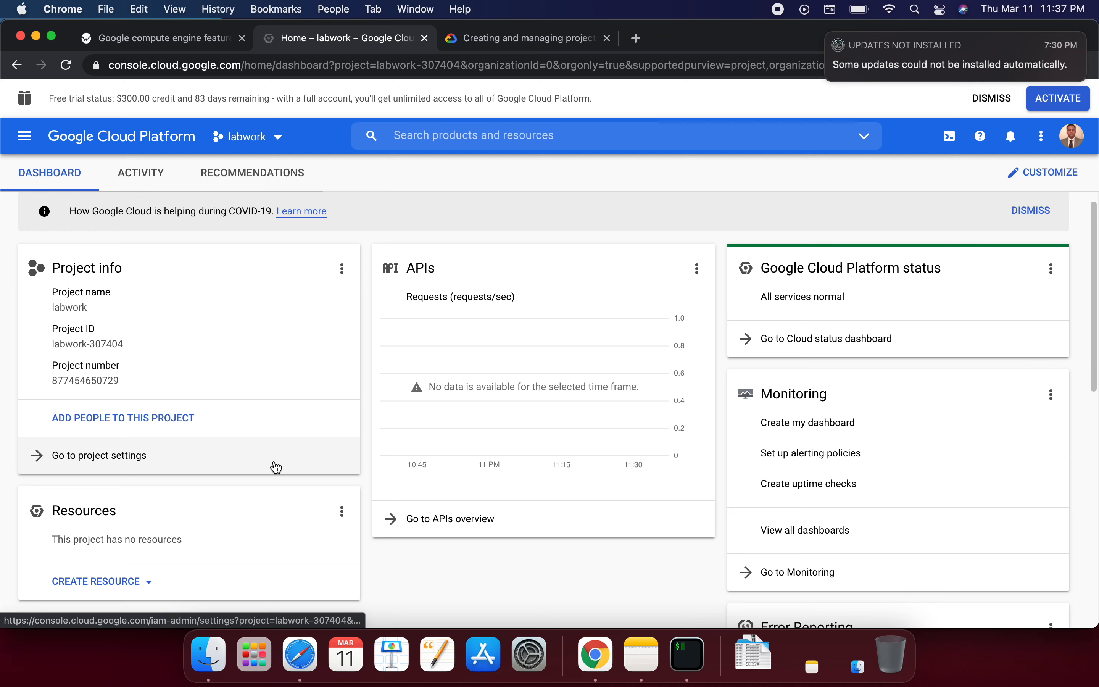
{"action": "scroll", "coordinate": [276, 467], "scroll_direction": "down", "scroll_amount": 5}
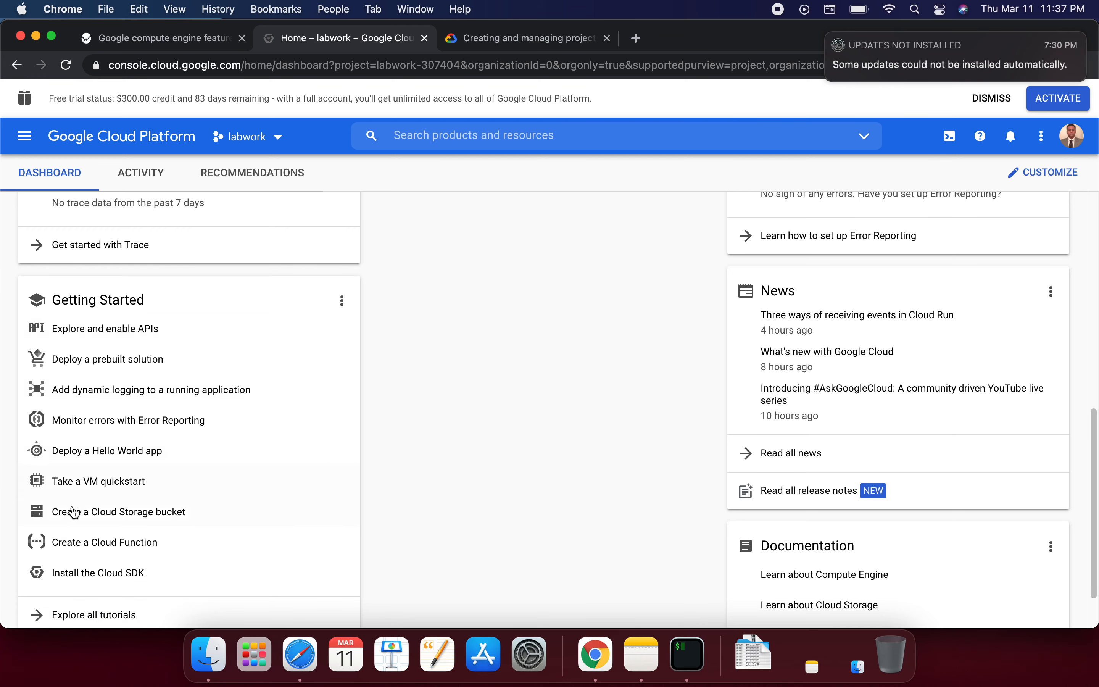
{"action": "scroll", "coordinate": [145, 496], "scroll_direction": "down", "scroll_amount": 1}
{"action": "scroll", "coordinate": [145, 497], "scroll_direction": "up", "scroll_amount": 10}
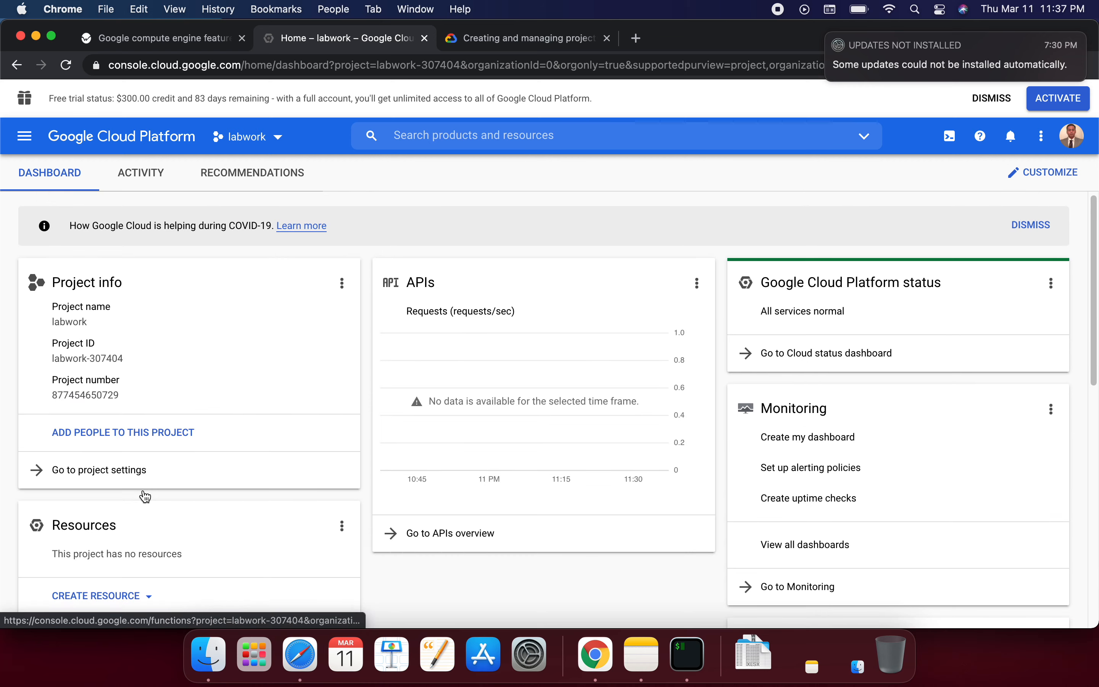
Go to the Compute Engine VM instances page and choose labwork as its project.
{"action": "left_click", "coordinate": [34, 132]}
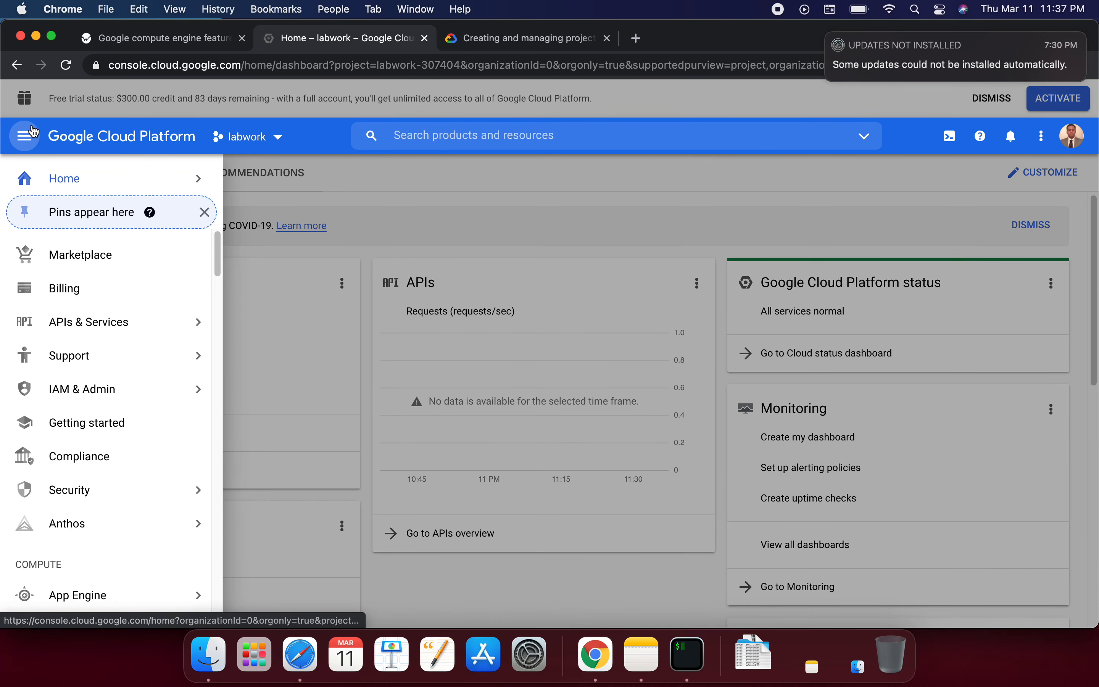
{"action": "scroll", "coordinate": [108, 370], "scroll_direction": "down", "scroll_amount": 1}
{"action": "scroll", "coordinate": [107, 400], "scroll_direction": "down", "scroll_amount": 5}
{"action": "scroll", "coordinate": [108, 400], "scroll_direction": "up", "scroll_amount": 5}
{"action": "mouse_move", "coordinate": [108, 403]}
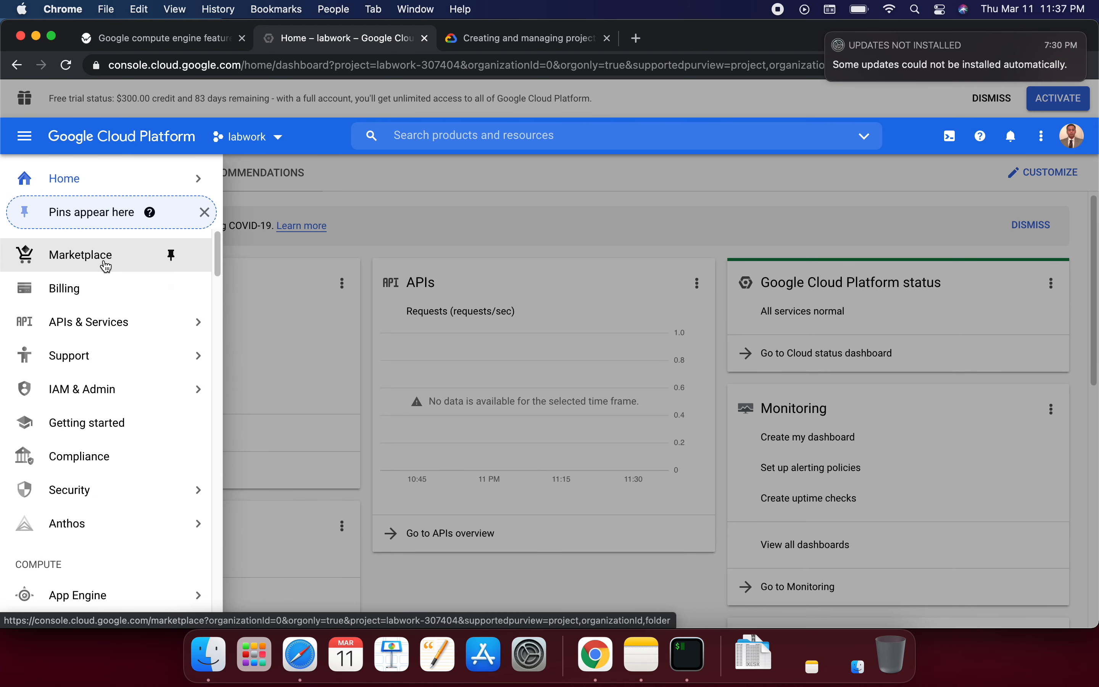
{"action": "mouse_move", "coordinate": [136, 318]}
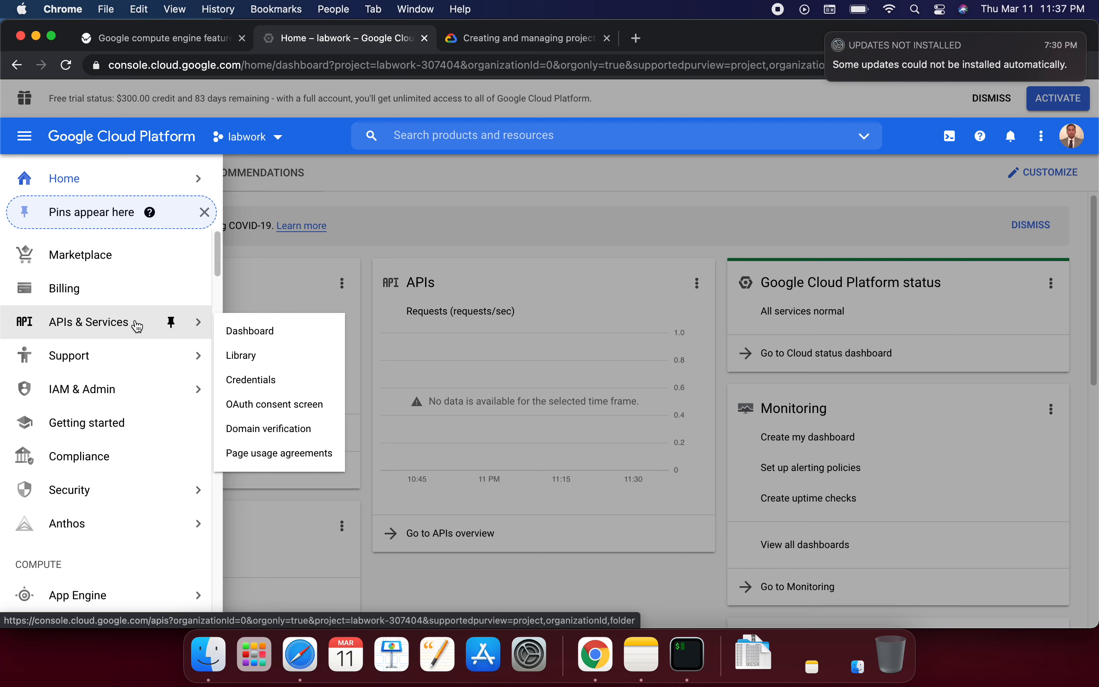
{"action": "scroll", "coordinate": [116, 420], "scroll_direction": "down", "scroll_amount": 2}
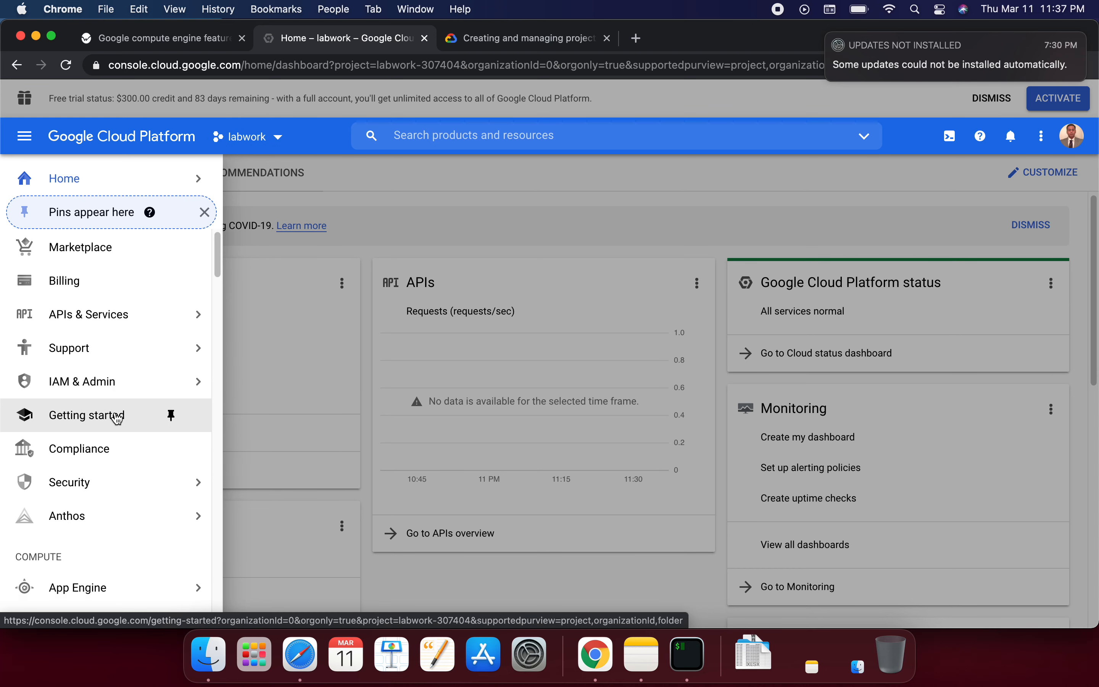
{"action": "scroll", "coordinate": [116, 418], "scroll_direction": "down", "scroll_amount": 5}
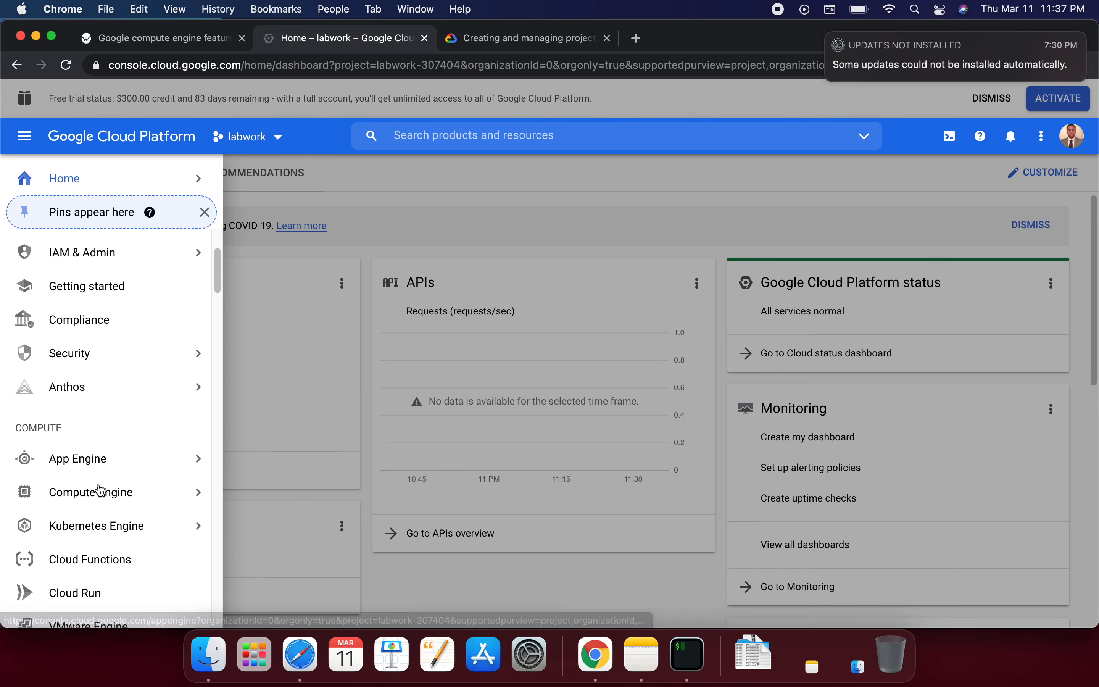
{"action": "mouse_move", "coordinate": [144, 499]}
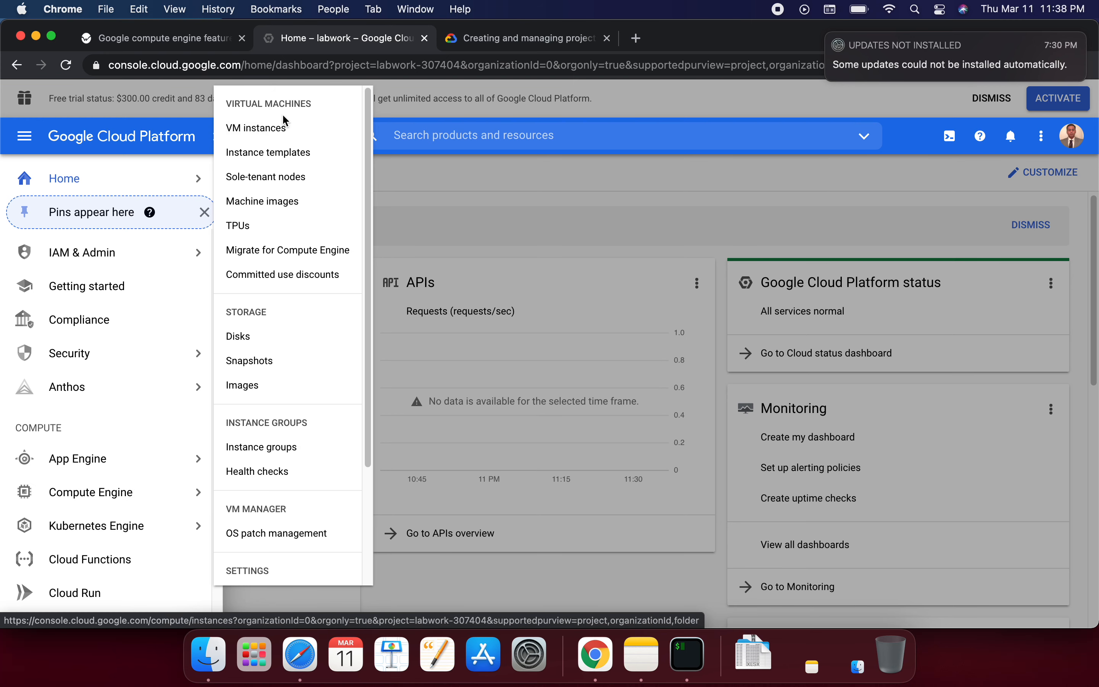
{"action": "left_click", "coordinate": [276, 133]}
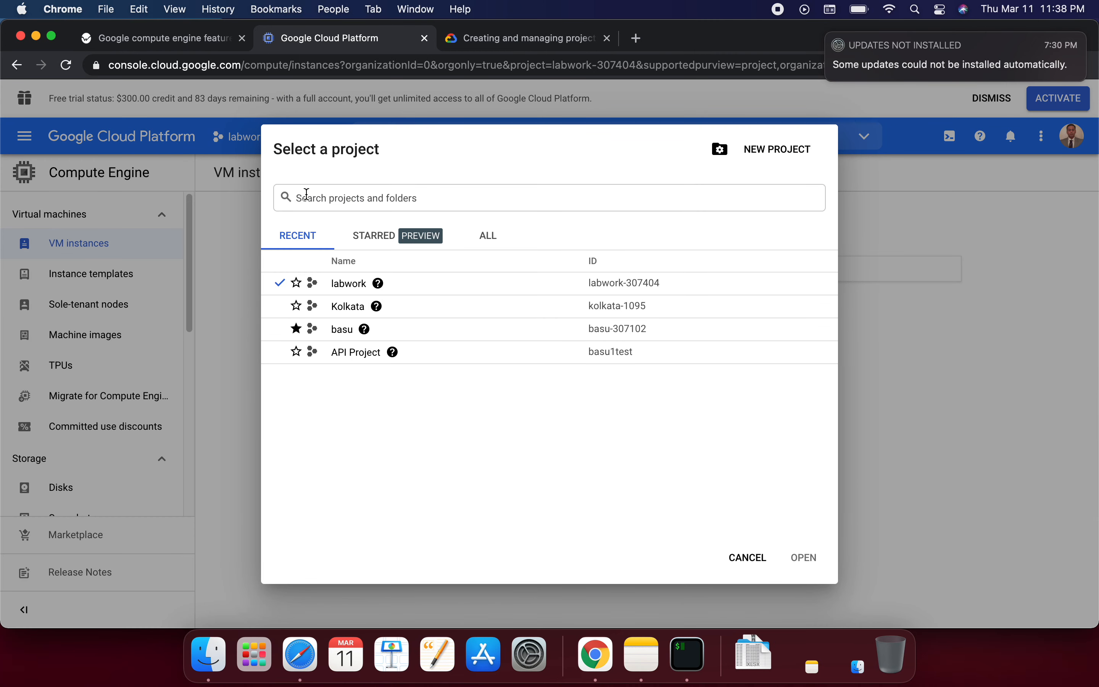
{"action": "left_click", "coordinate": [358, 285]}
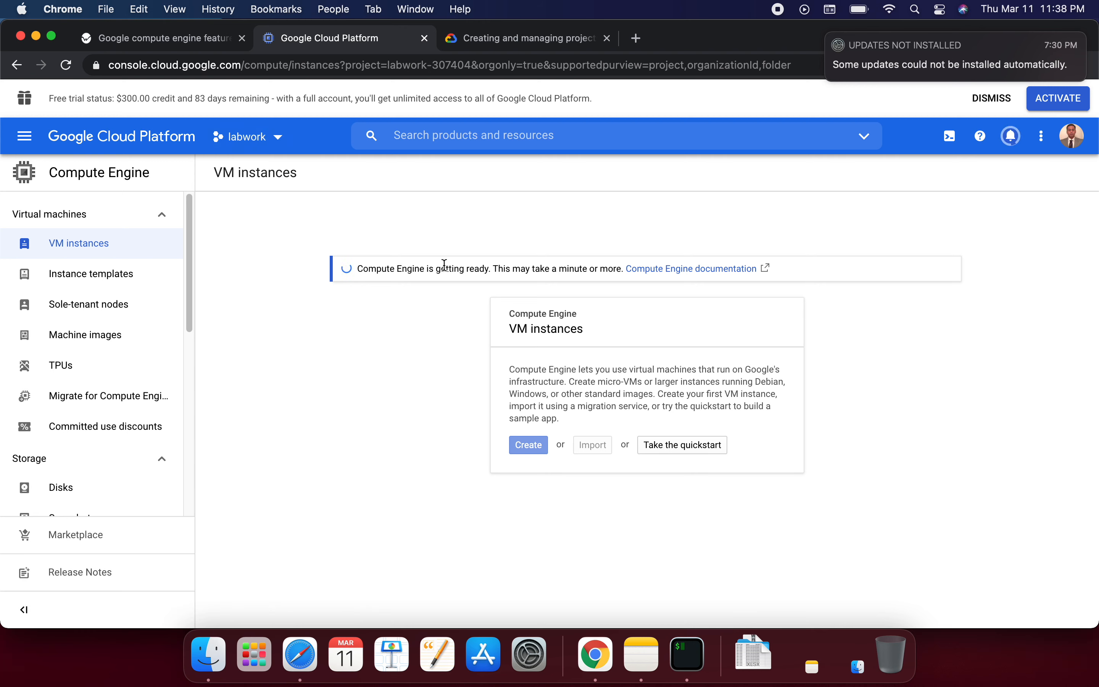
Review the Compute Engine notice, the VM instances description and the list of Compute Engine sections.
{"action": "left_click_drag", "start_coordinate": [358, 269], "coordinate": [489, 267]}
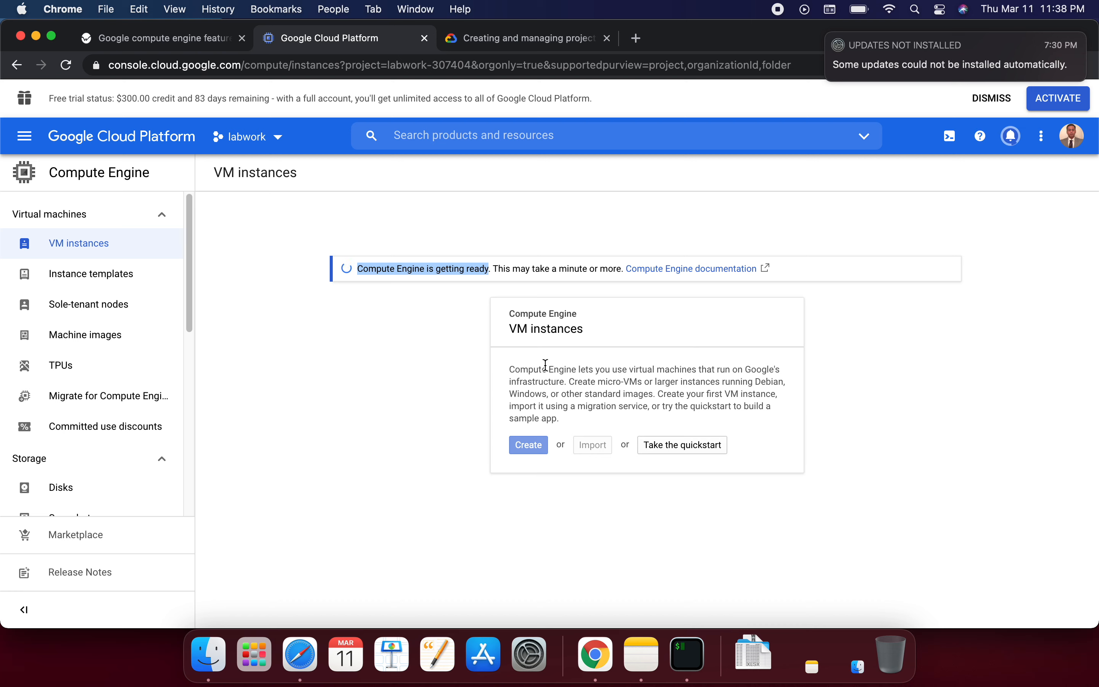
{"action": "left_click_drag", "start_coordinate": [517, 370], "coordinate": [552, 417]}
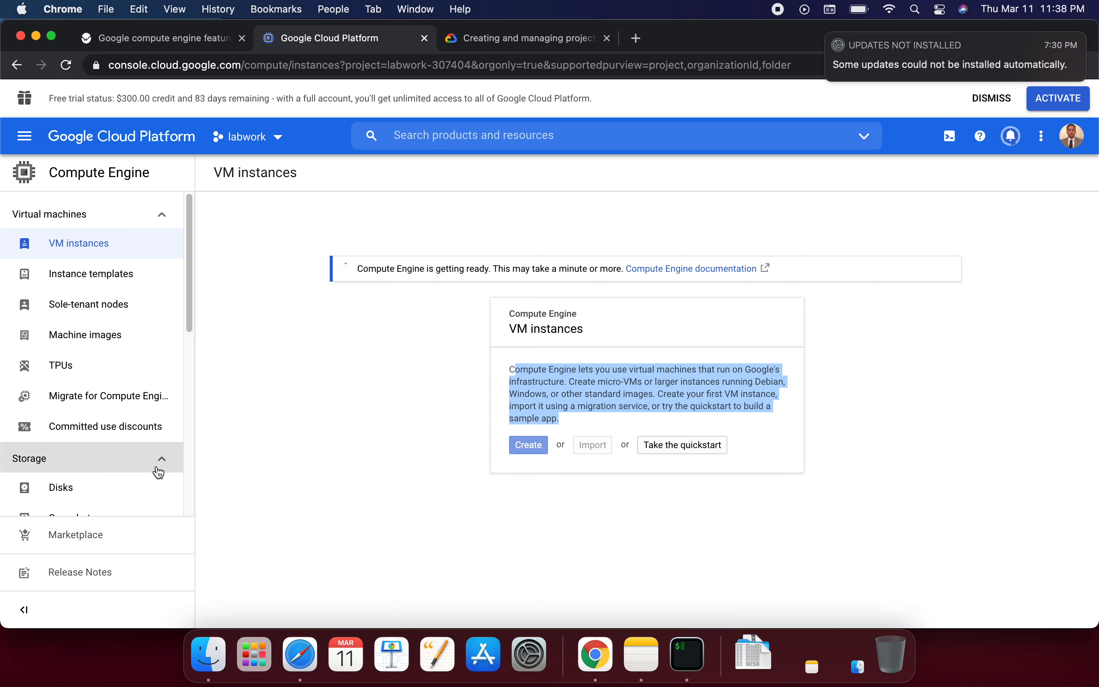
{"action": "scroll", "coordinate": [159, 472], "scroll_direction": "down", "scroll_amount": 10}
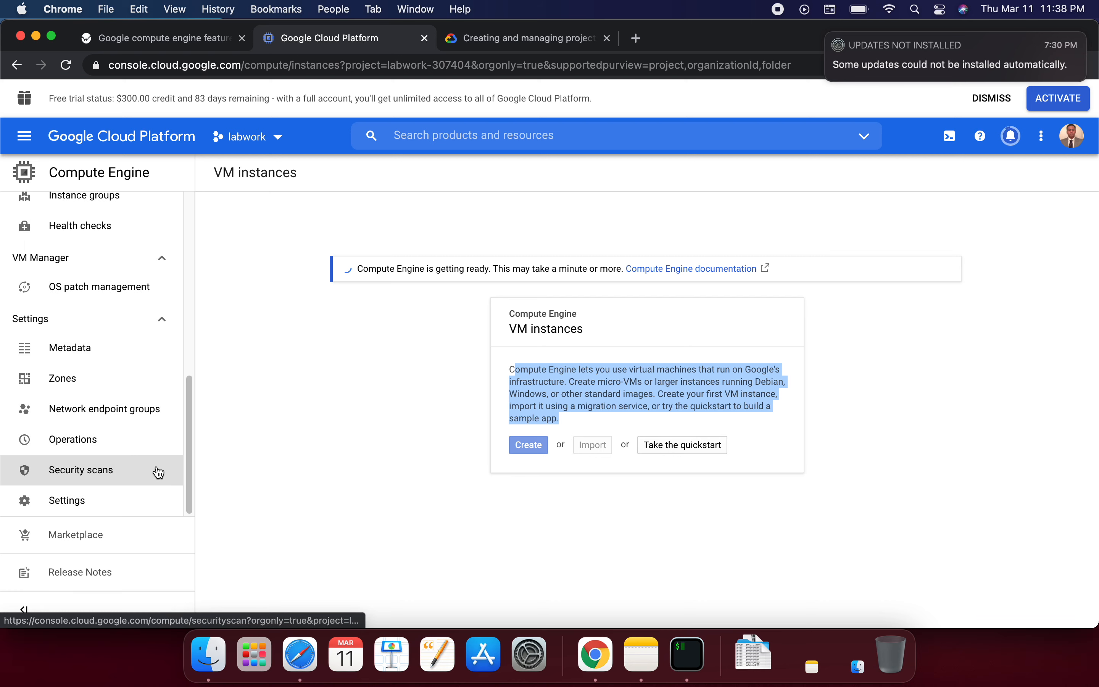
{"action": "scroll", "coordinate": [157, 469], "scroll_direction": "up", "scroll_amount": 10}
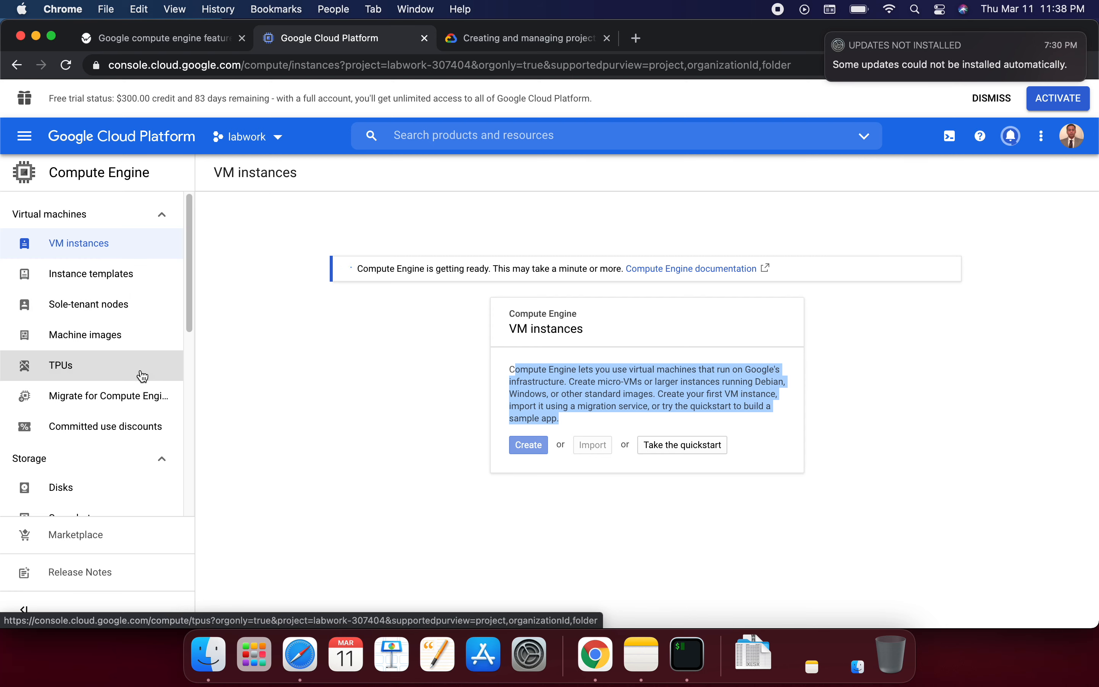
{"action": "scroll", "coordinate": [136, 454], "scroll_direction": "down", "scroll_amount": 9}
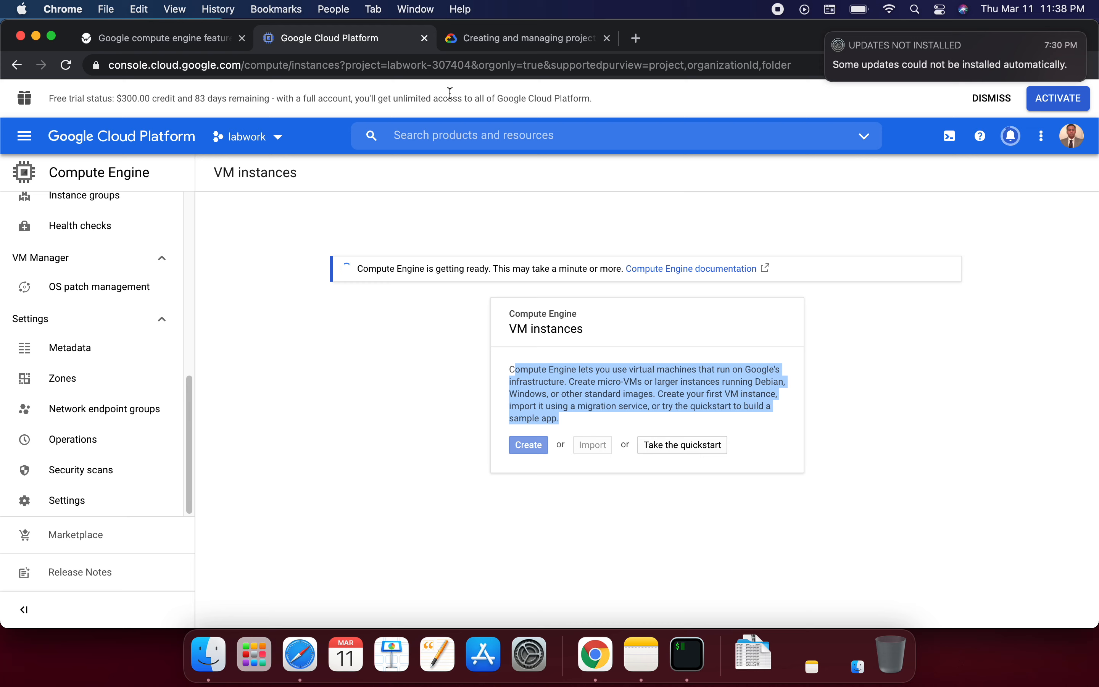
Open the console's home page for labwork in a new browser tab and switch to it.
{"action": "right_click", "coordinate": [25, 139]}
{"action": "key", "text": "Escape"}
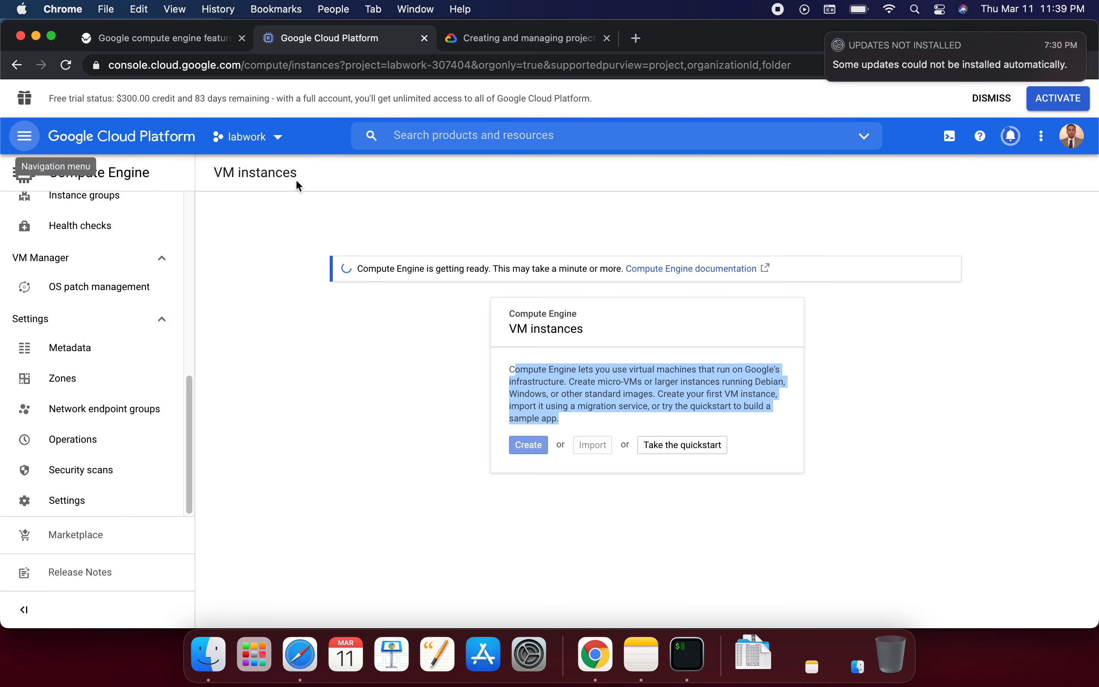
{"action": "right_click", "coordinate": [181, 142]}
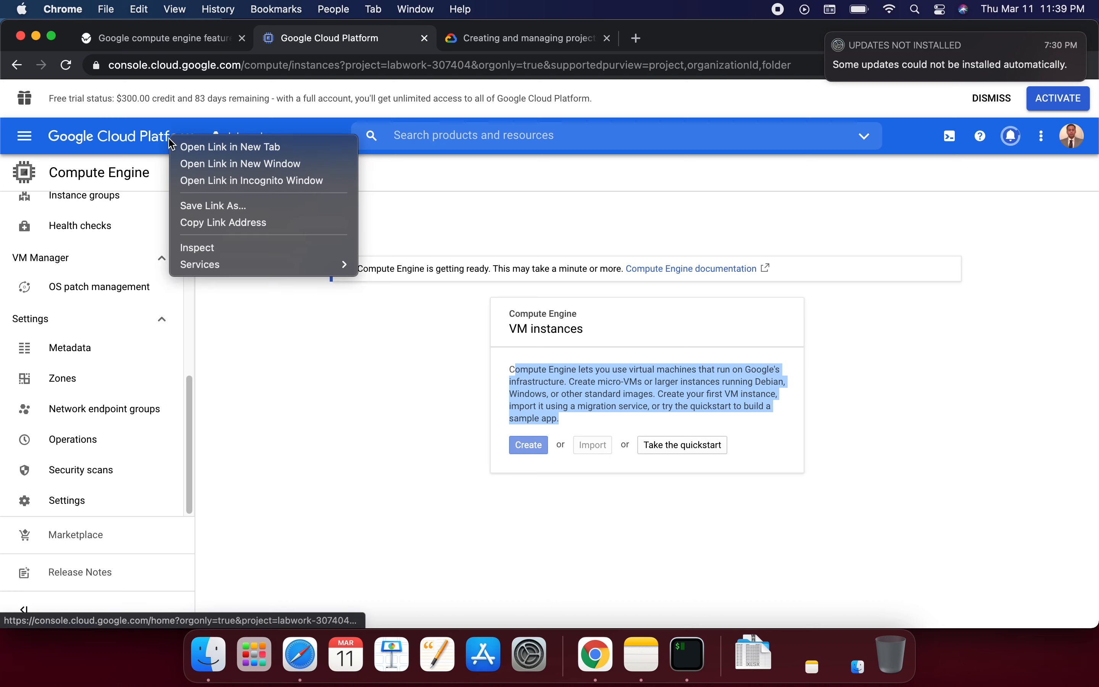
{"action": "left_click", "coordinate": [225, 146]}
{"action": "left_click", "coordinate": [502, 38]}
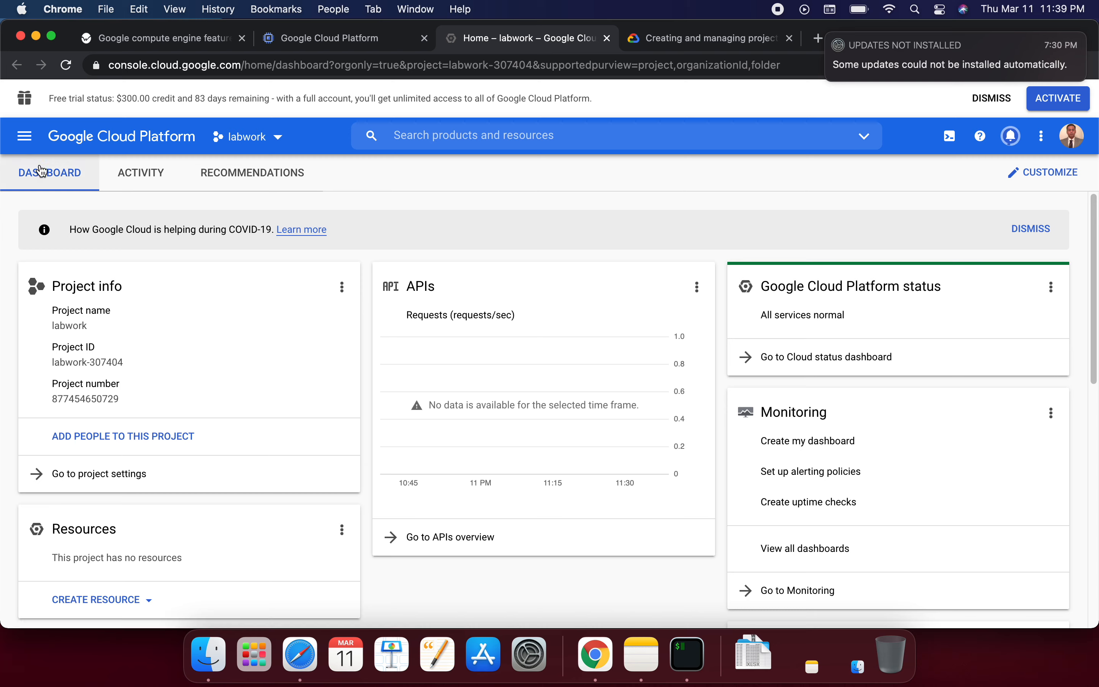
Open the Compute Engine VM instances page from the labwork dashboard in this tab.
{"action": "left_click", "coordinate": [25, 136]}
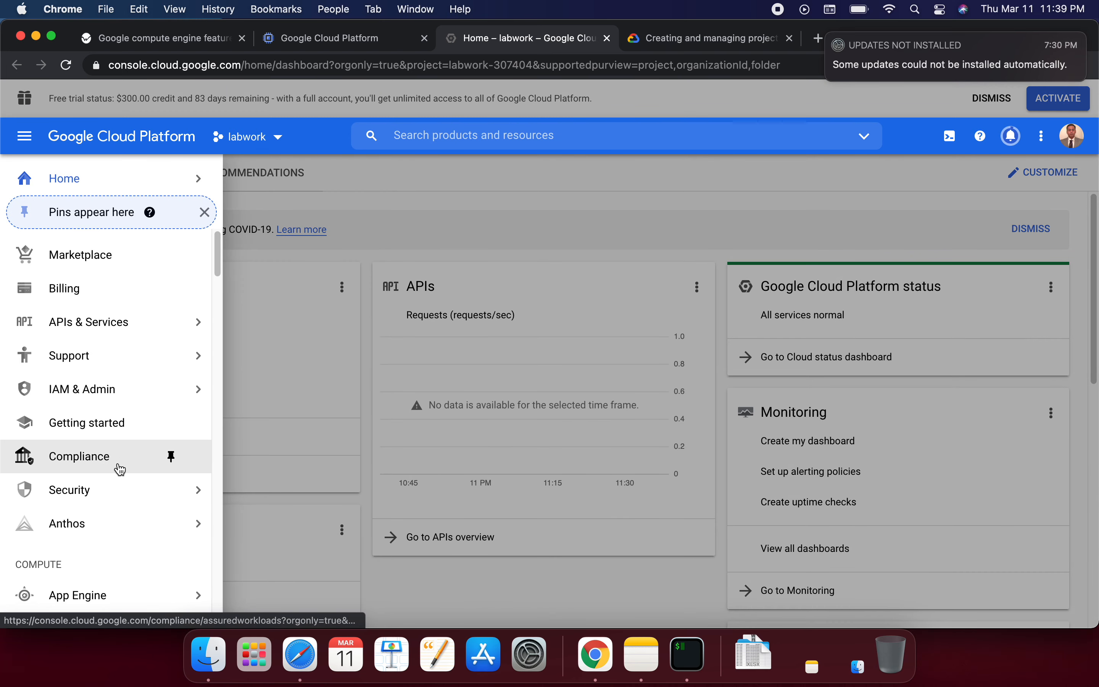
{"action": "scroll", "coordinate": [120, 469], "scroll_direction": "down", "scroll_amount": 4}
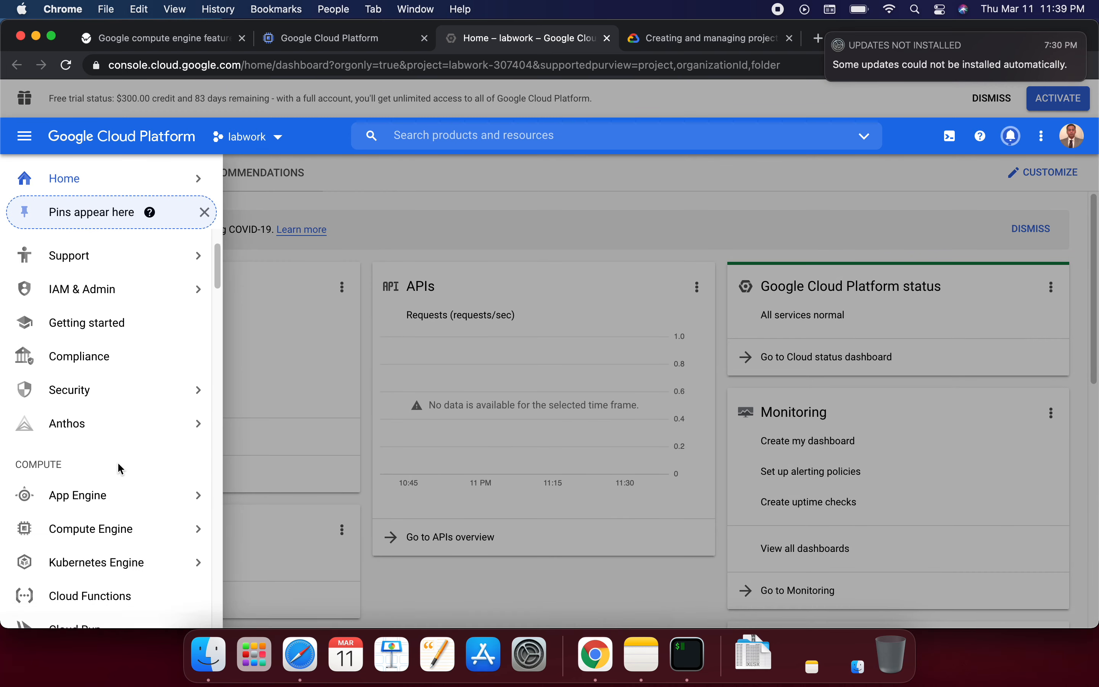
{"action": "left_click", "coordinate": [117, 487]}
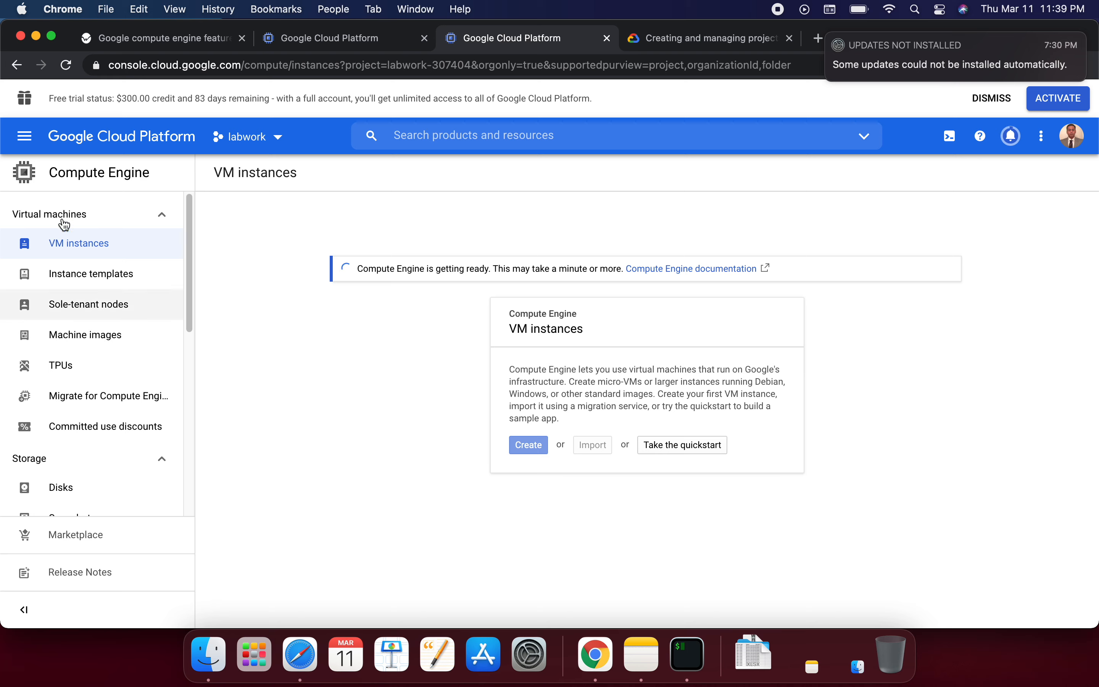
Look over the App Engine and Compute Engine entries, then reload the Compute Engine VM instances page.
{"action": "left_click", "coordinate": [19, 147]}
{"action": "mouse_move", "coordinate": [109, 475]}
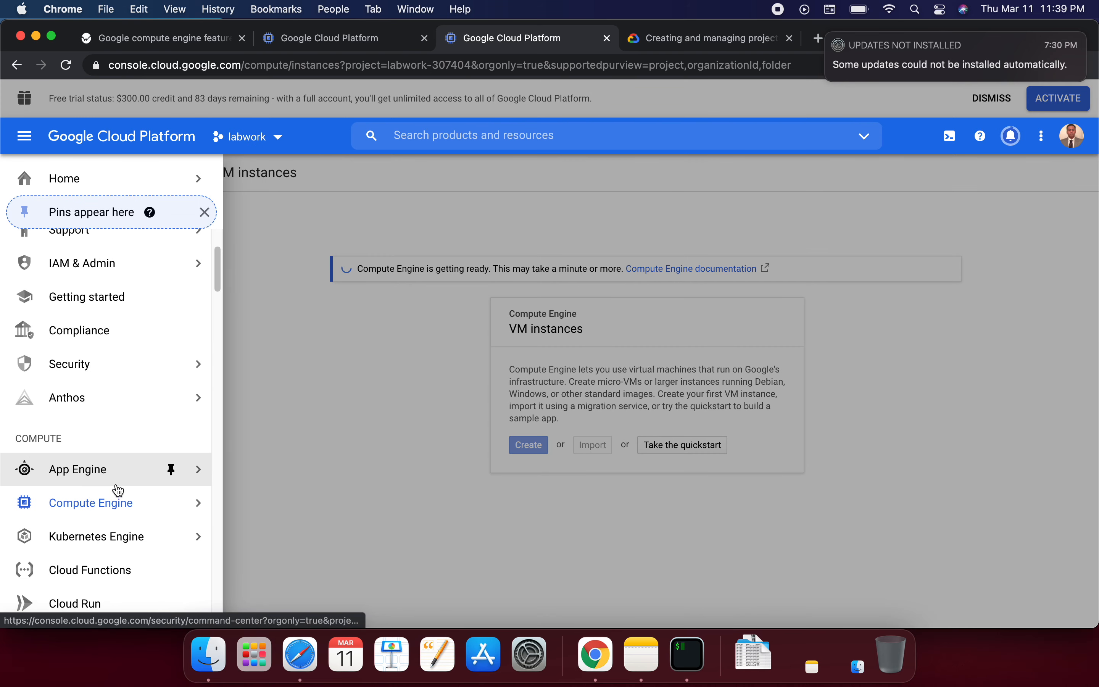
{"action": "mouse_move", "coordinate": [166, 509]}
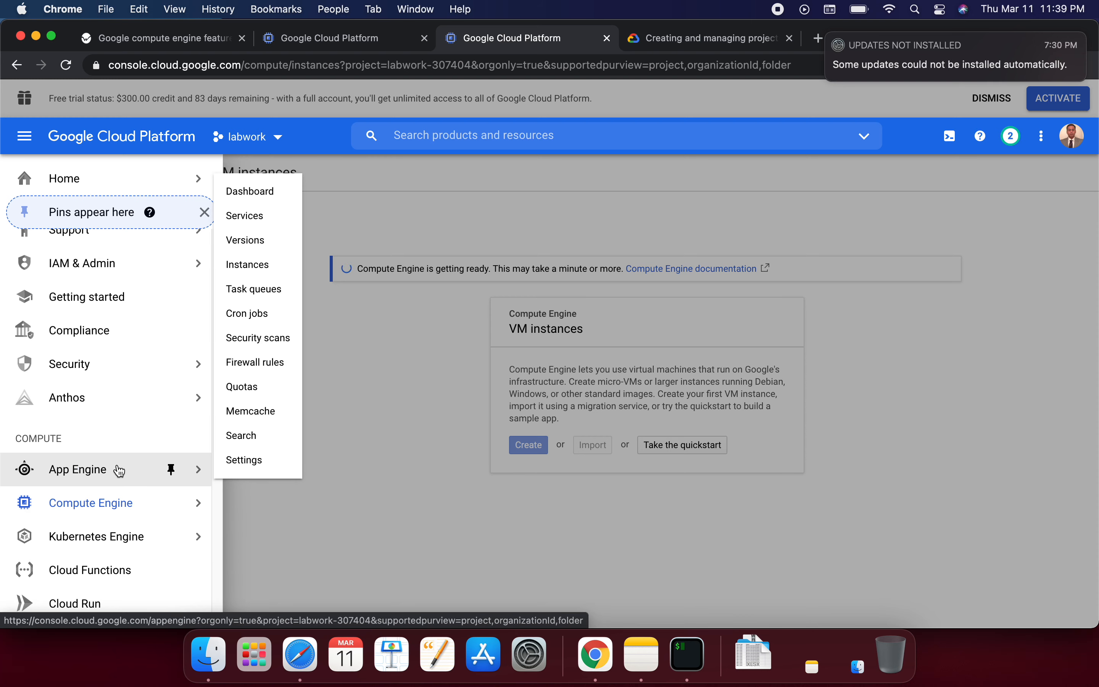
{"action": "left_click", "coordinate": [136, 505]}
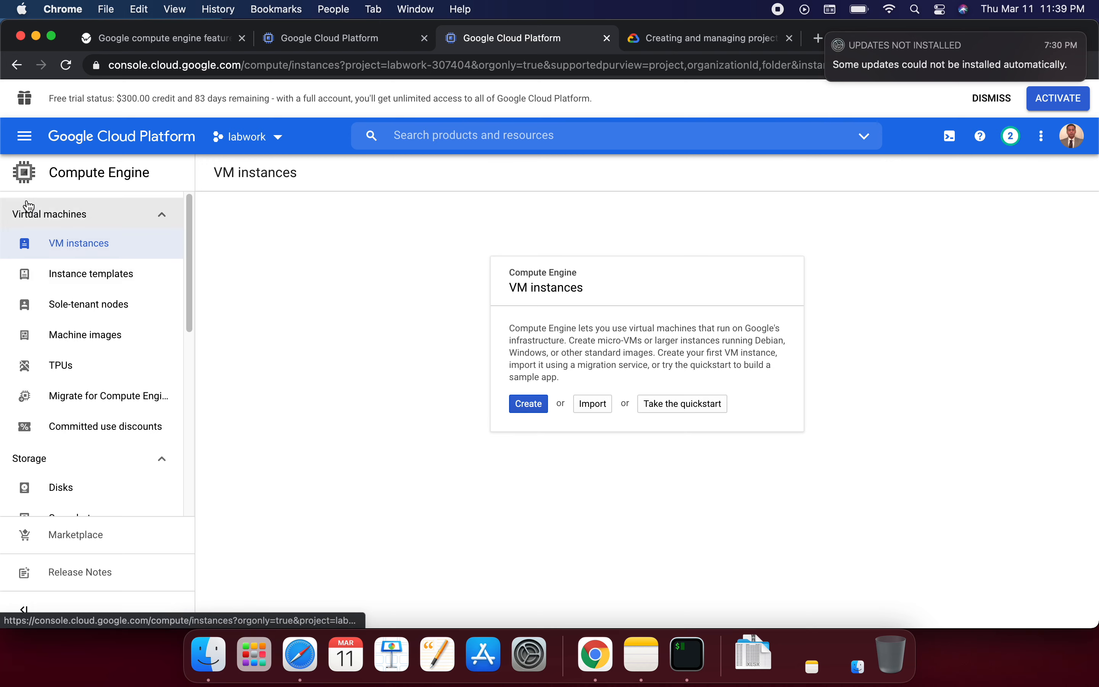
Look over the console's Compute services, from App Engine and Kubernetes Engine to Cloud Functions, Cloud Run and VMware Engine.
{"action": "left_click", "coordinate": [31, 143]}
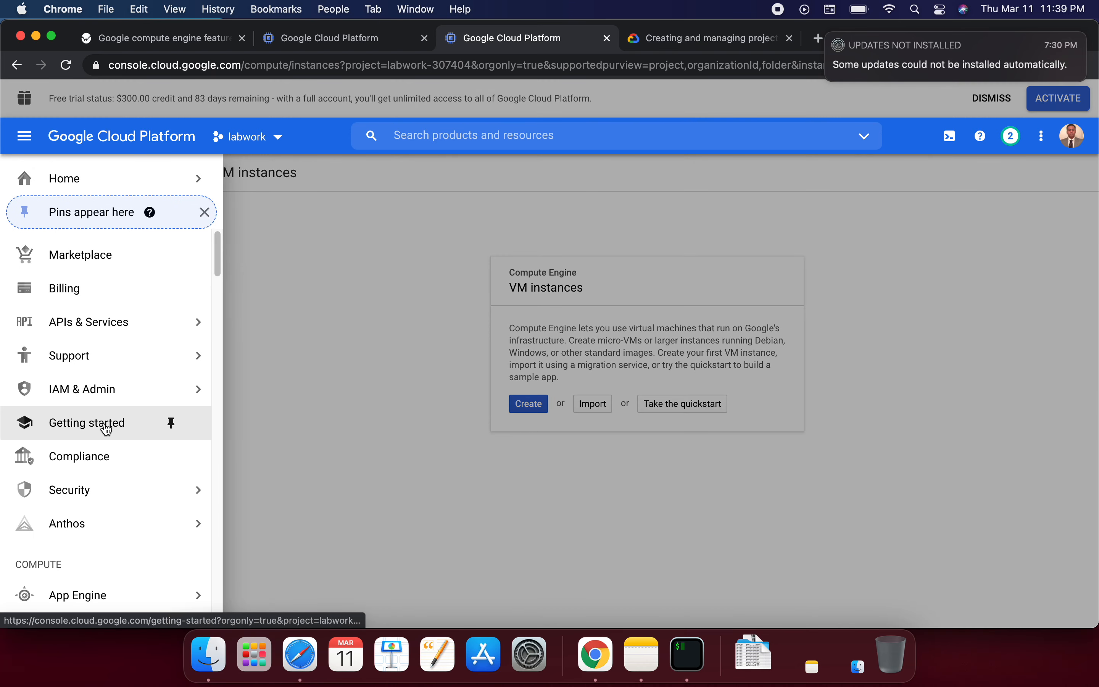
{"action": "scroll", "coordinate": [87, 495], "scroll_direction": "down", "scroll_amount": 2}
{"action": "scroll", "coordinate": [88, 494], "scroll_direction": "down", "scroll_amount": 2}
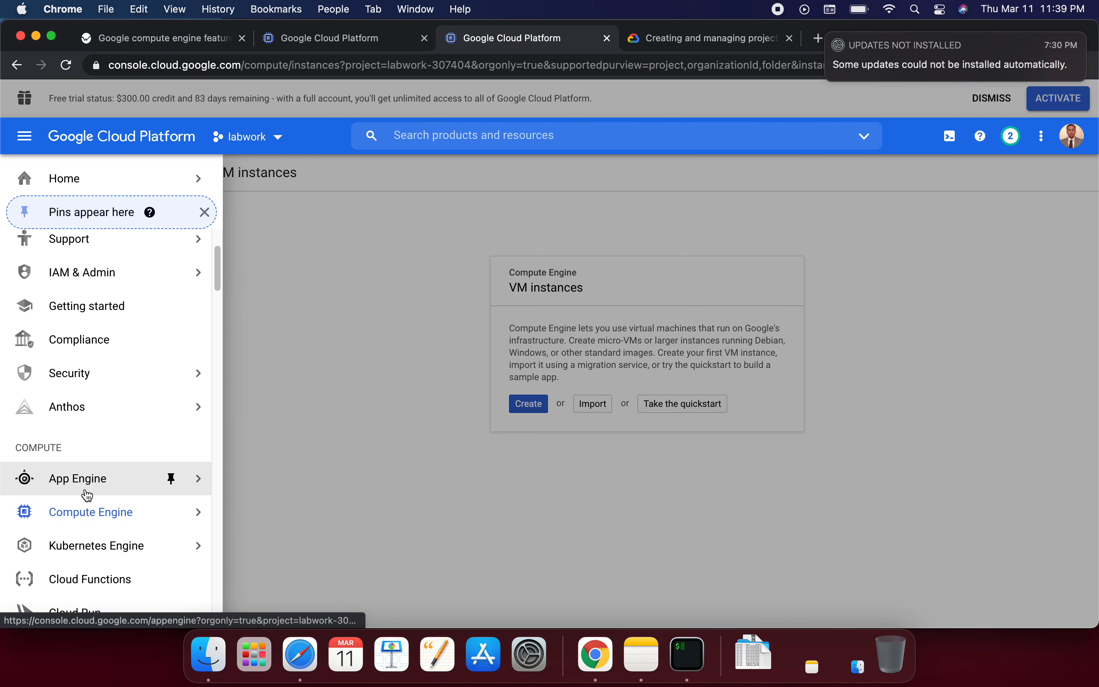
{"action": "mouse_move", "coordinate": [96, 541]}
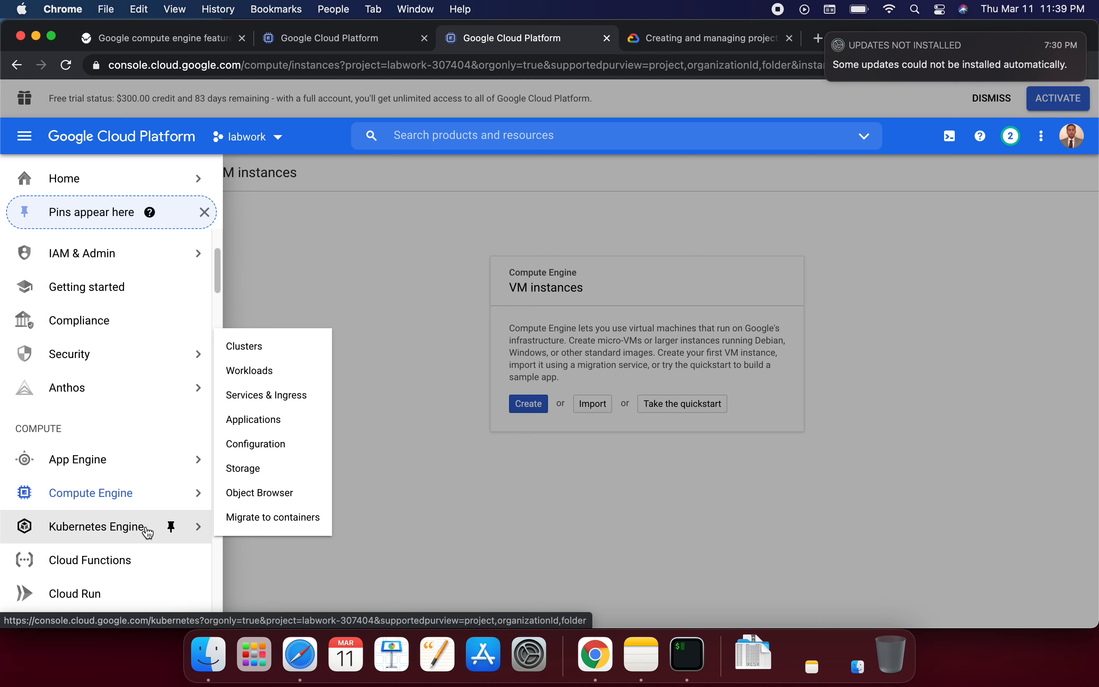
{"action": "scroll", "coordinate": [148, 533], "scroll_direction": "down", "scroll_amount": 1}
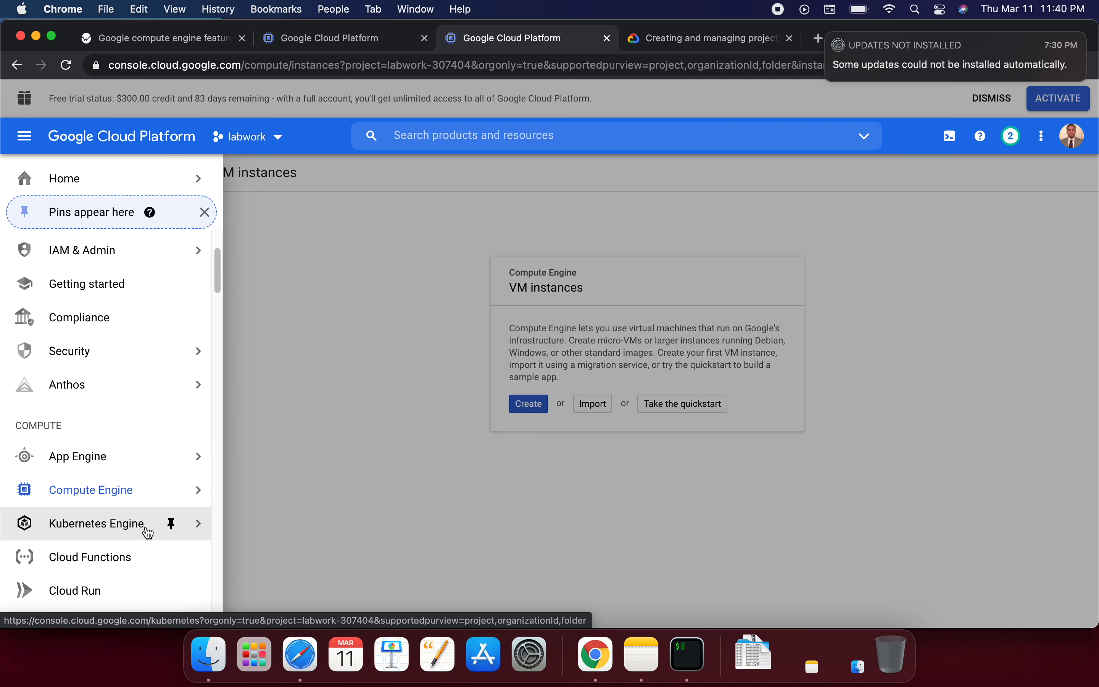
{"action": "scroll", "coordinate": [148, 530], "scroll_direction": "down", "scroll_amount": 2}
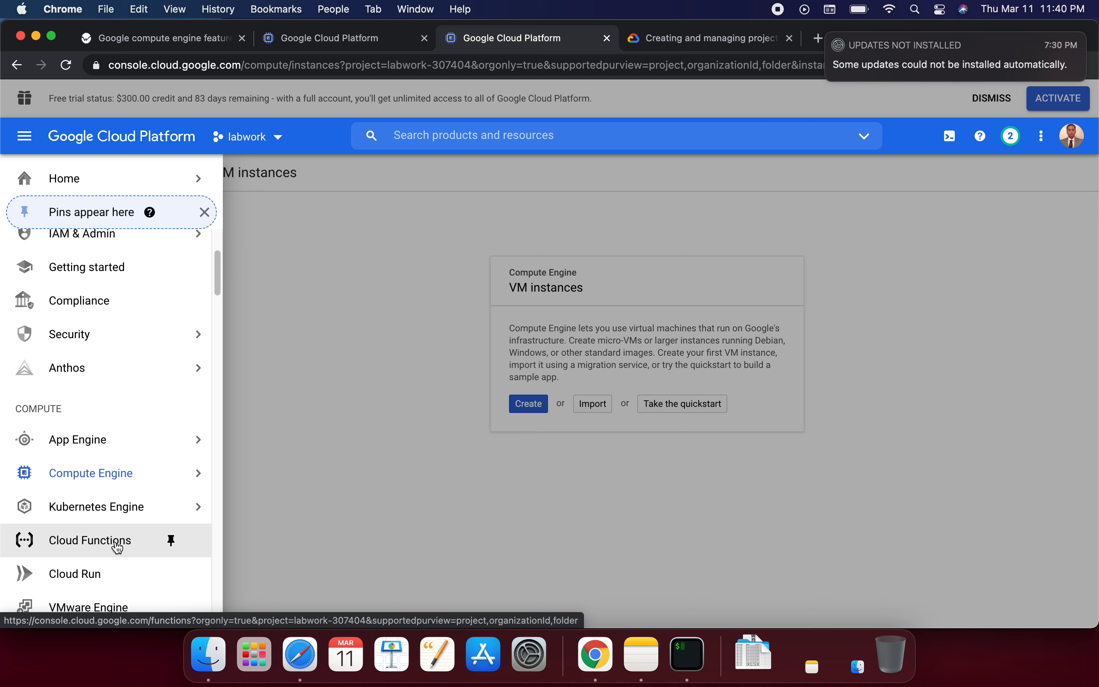
{"action": "scroll", "coordinate": [118, 549], "scroll_direction": "down", "scroll_amount": 1}
{"action": "scroll", "coordinate": [118, 549], "scroll_direction": "down", "scroll_amount": 1}
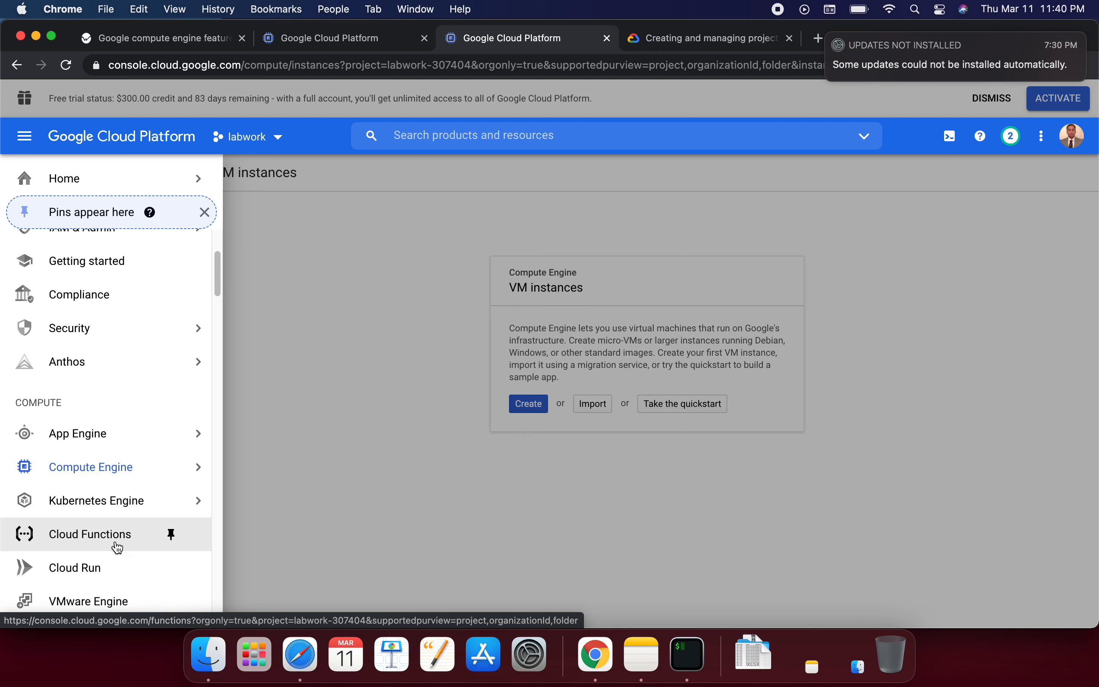
{"action": "scroll", "coordinate": [118, 549], "scroll_direction": "down", "scroll_amount": 2}
{"action": "scroll", "coordinate": [100, 566], "scroll_direction": "down", "scroll_amount": 2}
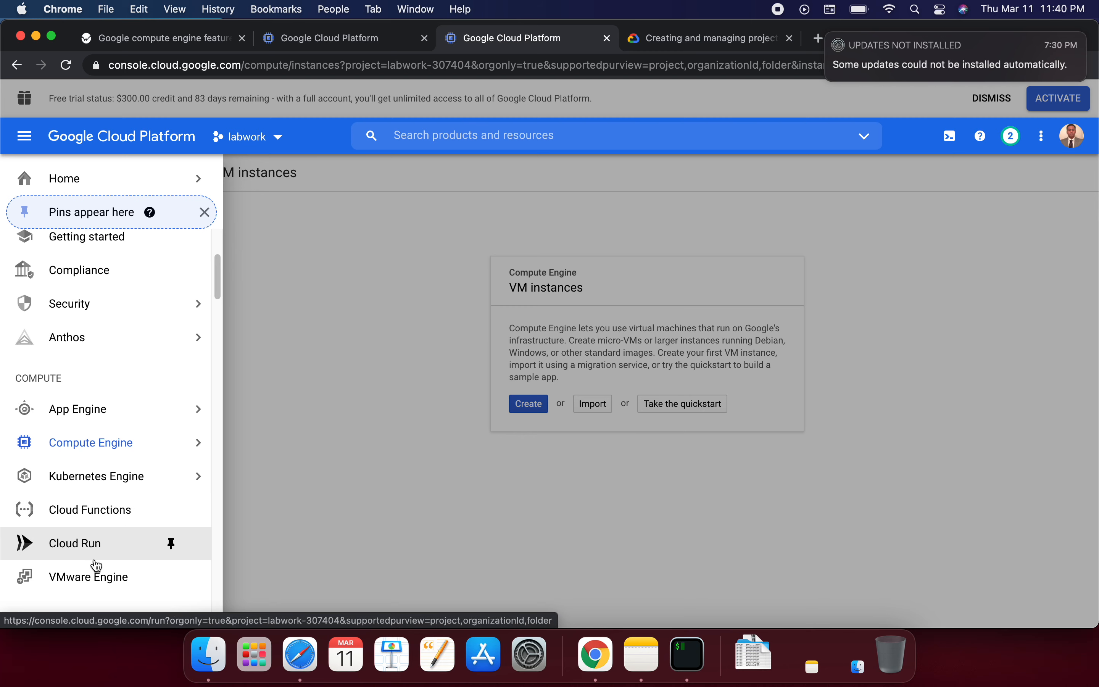
{"action": "scroll", "coordinate": [120, 570], "scroll_direction": "down", "scroll_amount": 3}
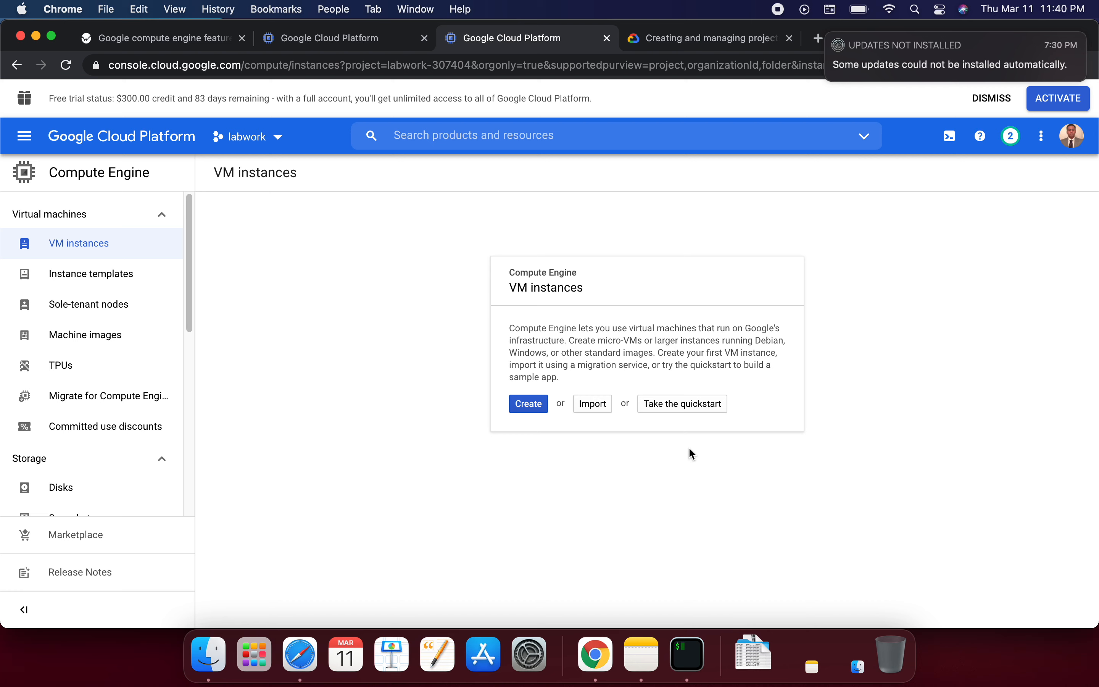
Start creating a new VM instance in labwork and name it ubuntu.
{"action": "left_click", "coordinate": [531, 403]}
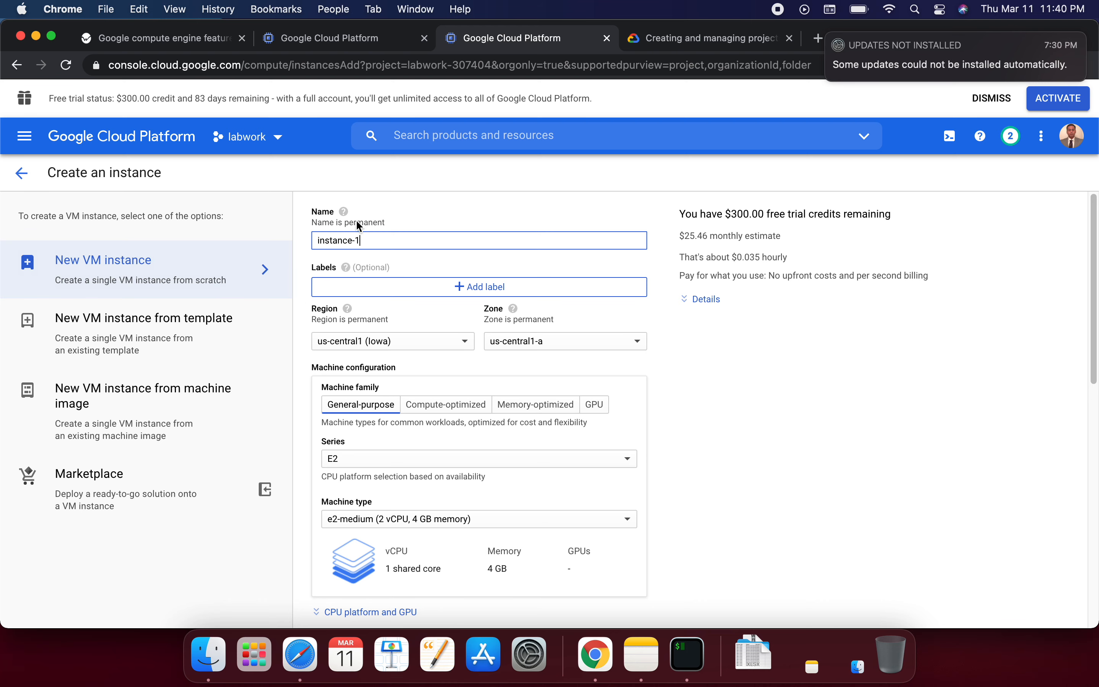
{"action": "left_click_drag", "start_coordinate": [371, 243], "coordinate": [309, 243]}
{"action": "type", "text": "ubuntu"}
Add a label with key ubuntu and value lab to the VM instance and save it.
{"action": "left_click", "coordinate": [487, 289]}
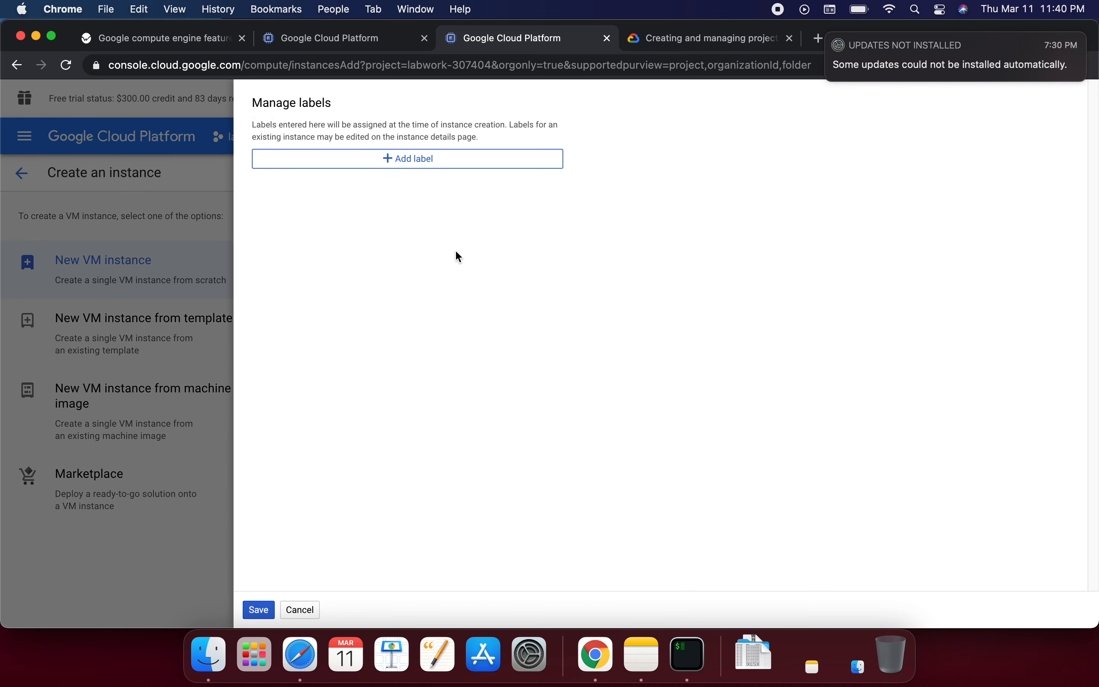
{"action": "left_click", "coordinate": [416, 160]}
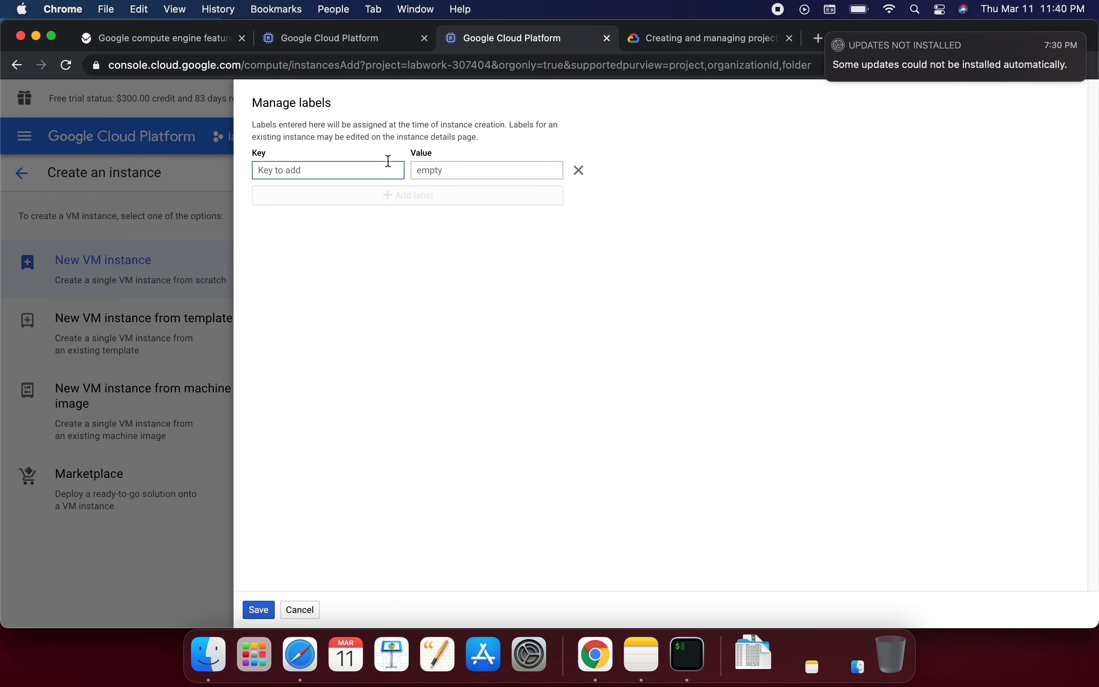
{"action": "type", "text": "ubuntu"}
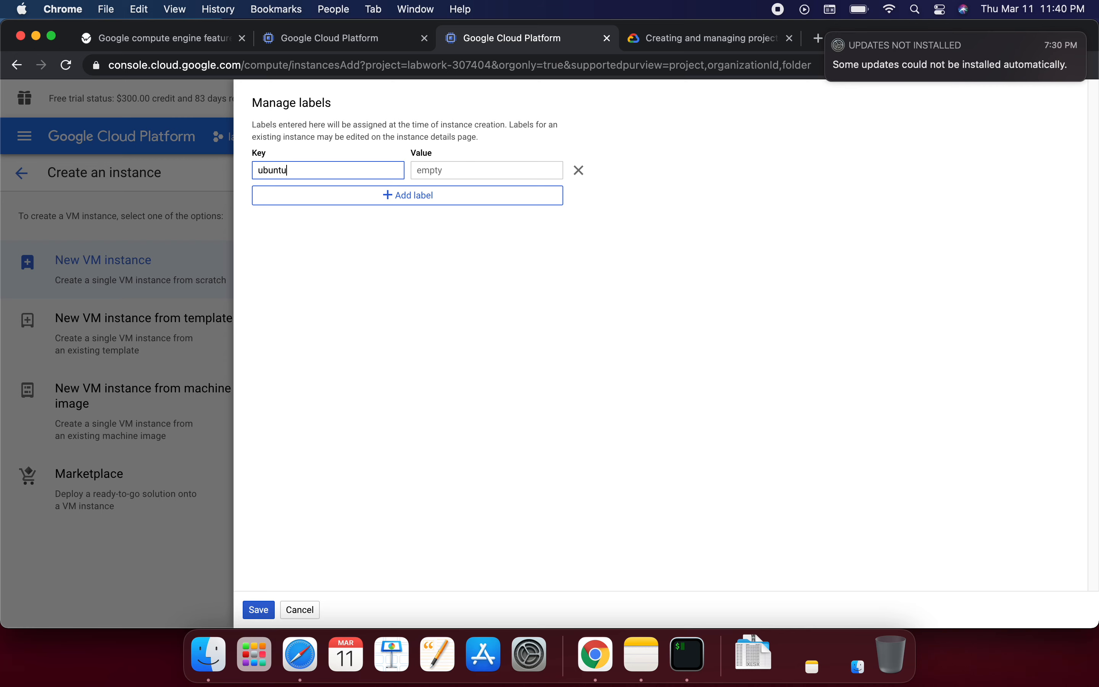
{"action": "key", "text": "Tab"}
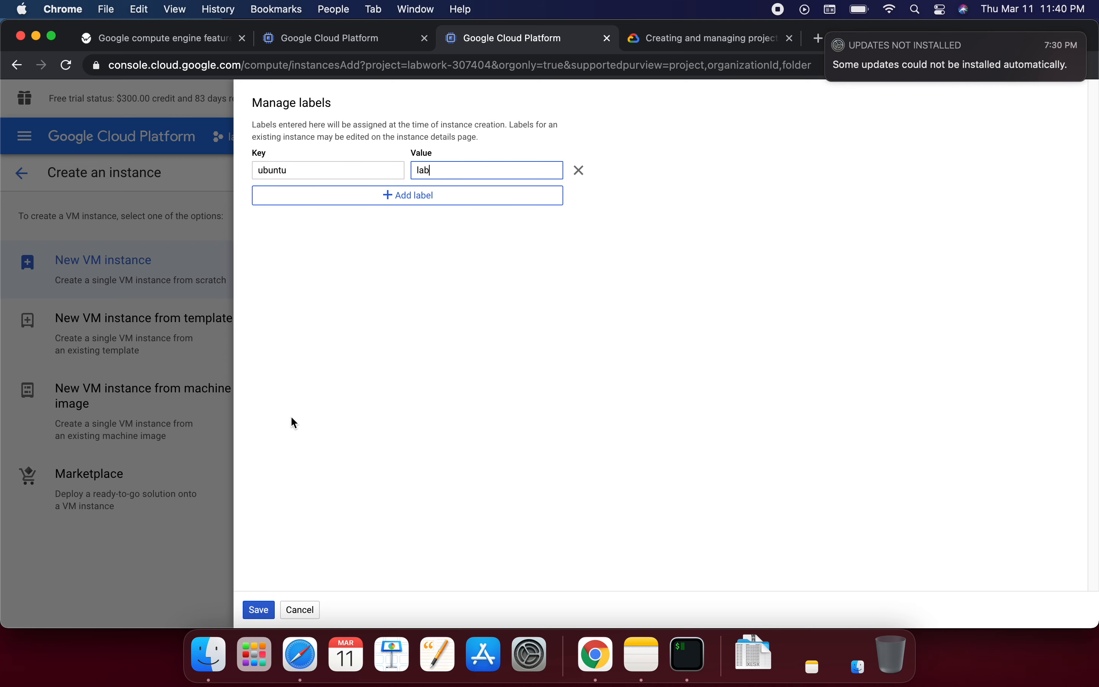
{"action": "left_click", "coordinate": [259, 610]}
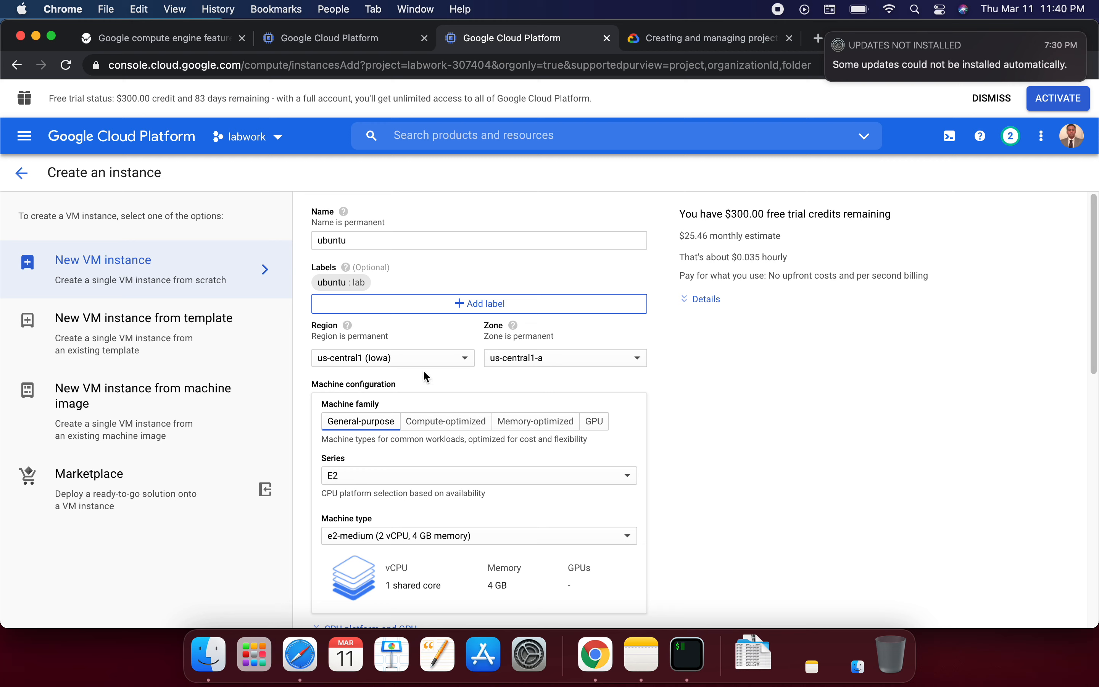
Set the instance's region to us-east1 (South Carolina) and its zone to us-east1-b.
{"action": "left_click", "coordinate": [387, 359]}
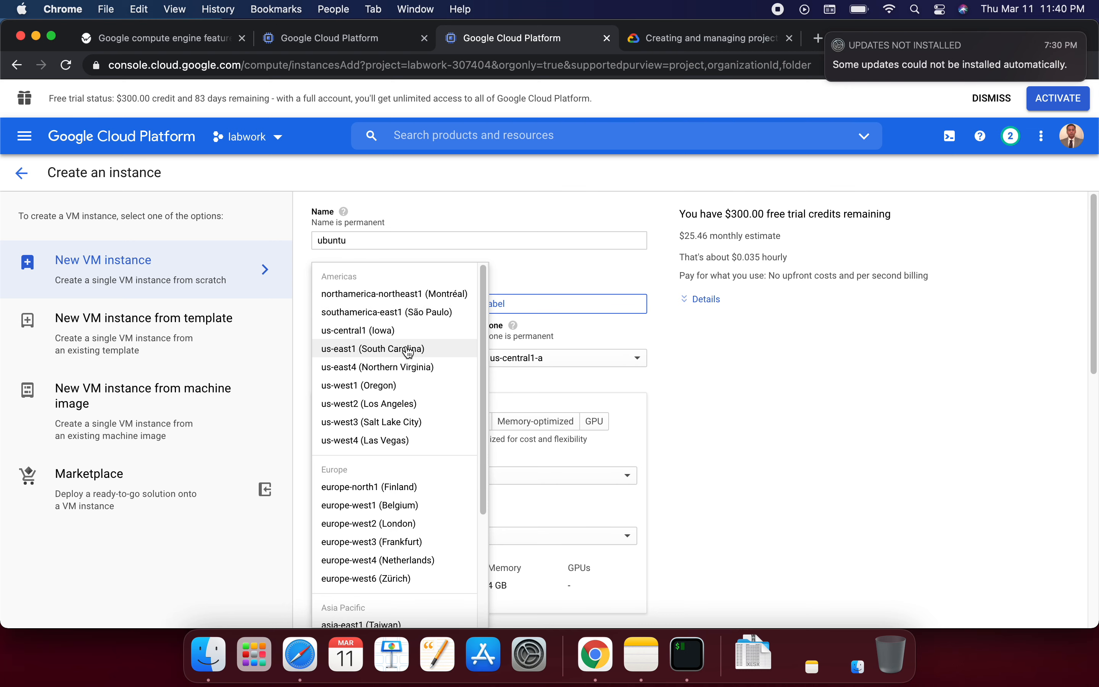
{"action": "left_click", "coordinate": [429, 352]}
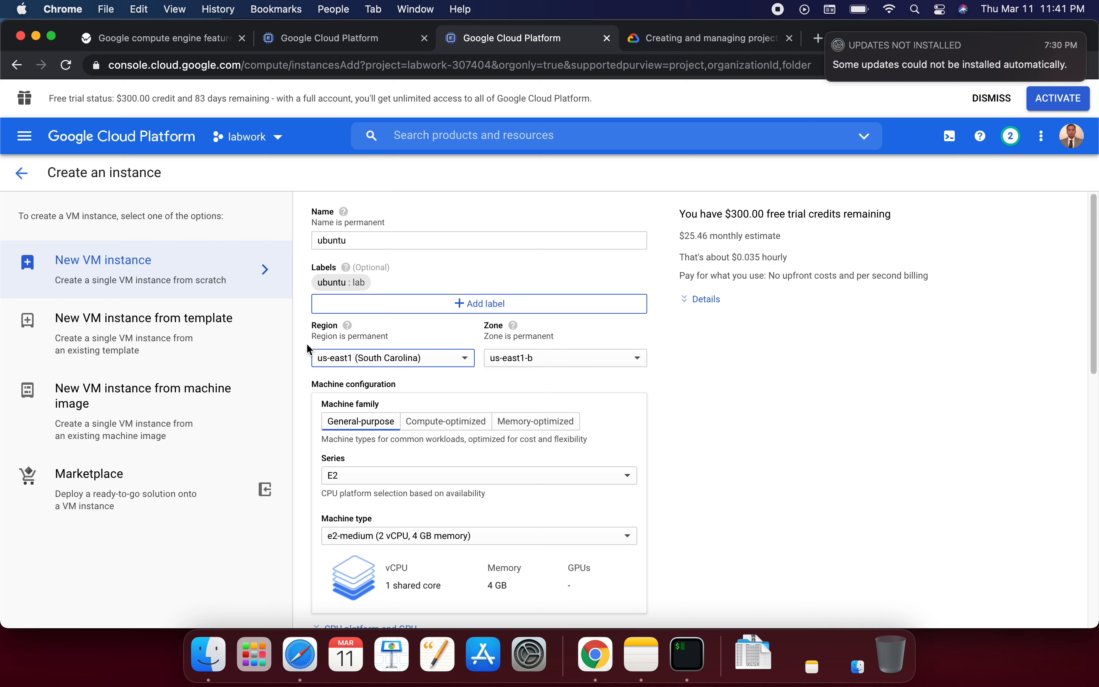
{"action": "left_click_drag", "start_coordinate": [308, 344], "coordinate": [551, 344]}
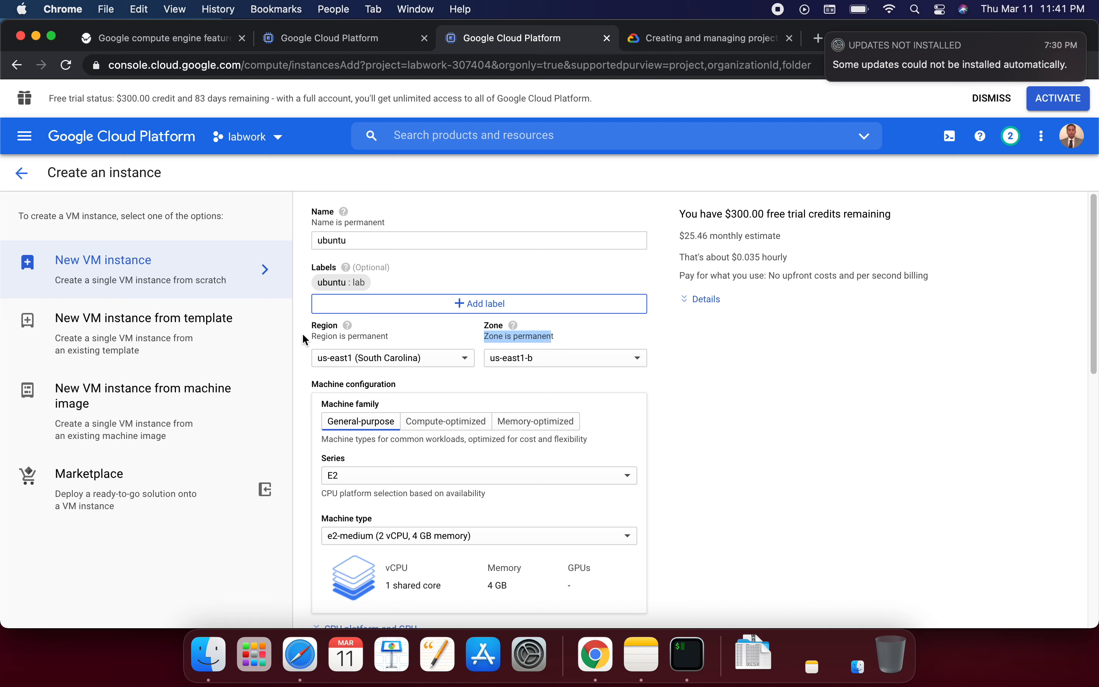
{"action": "left_click", "coordinate": [558, 366]}
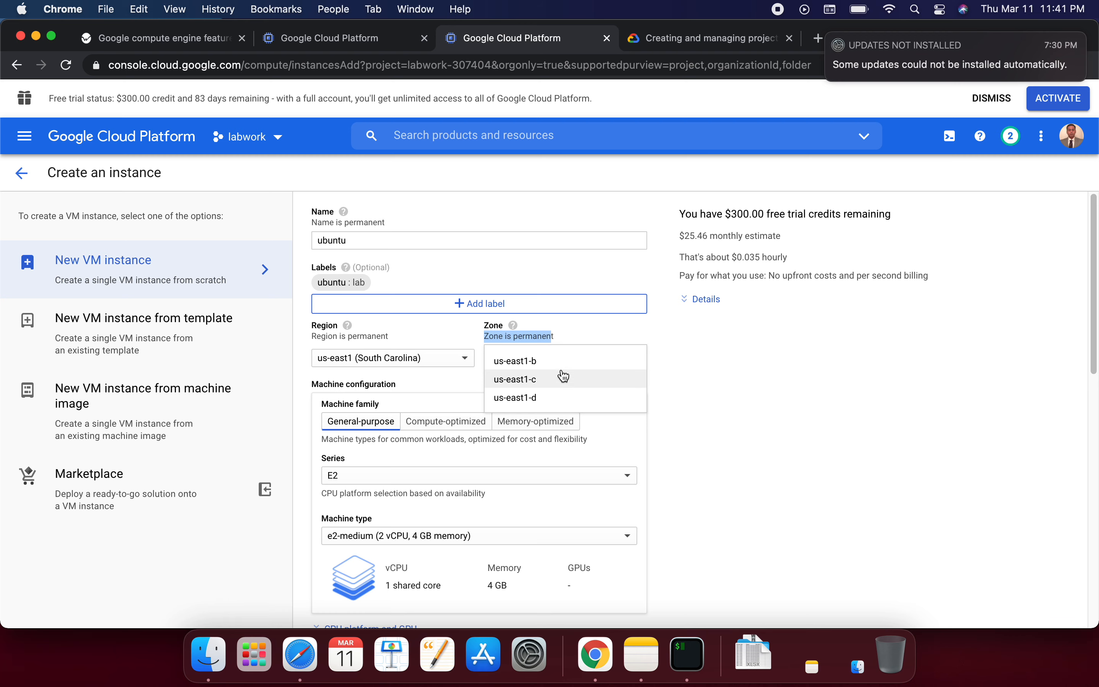
{"action": "left_click", "coordinate": [554, 368]}
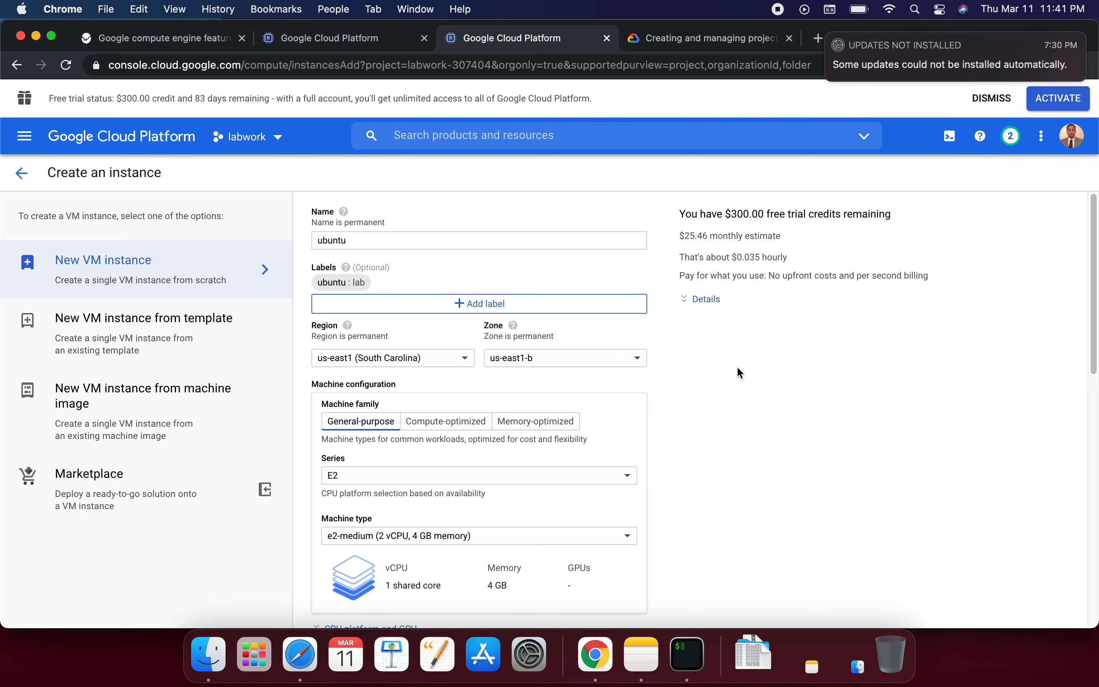
Examine the machine types offered by the Memory-optimized and Compute-optimized machine families.
{"action": "scroll", "coordinate": [358, 456], "scroll_direction": "down", "scroll_amount": 2}
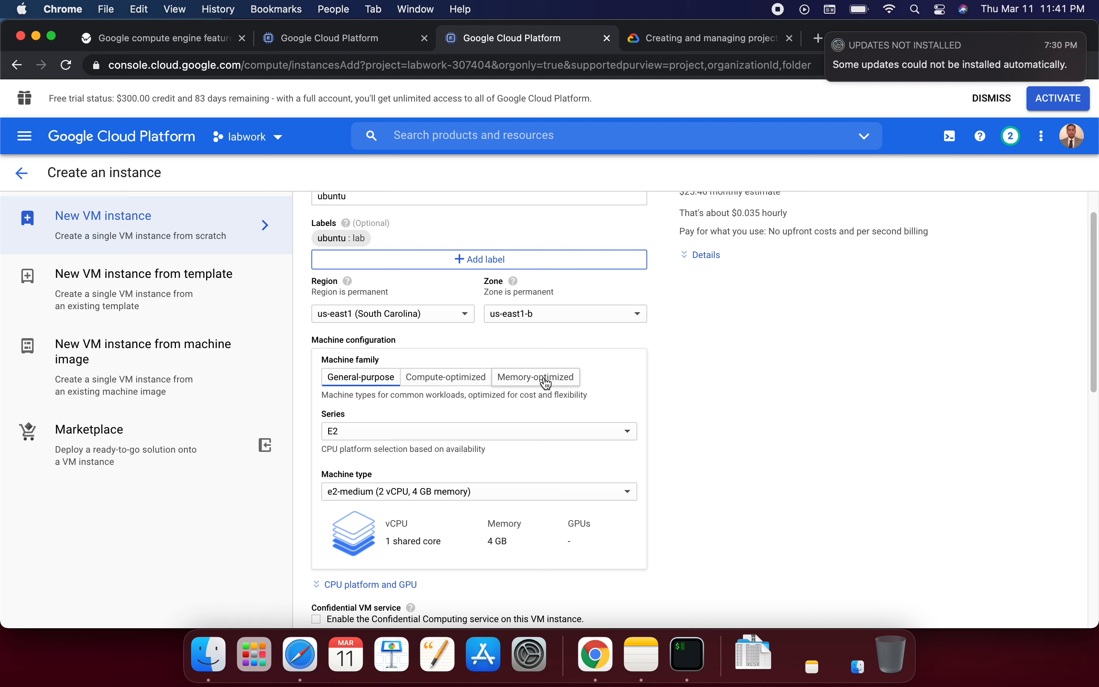
{"action": "left_click", "coordinate": [566, 382]}
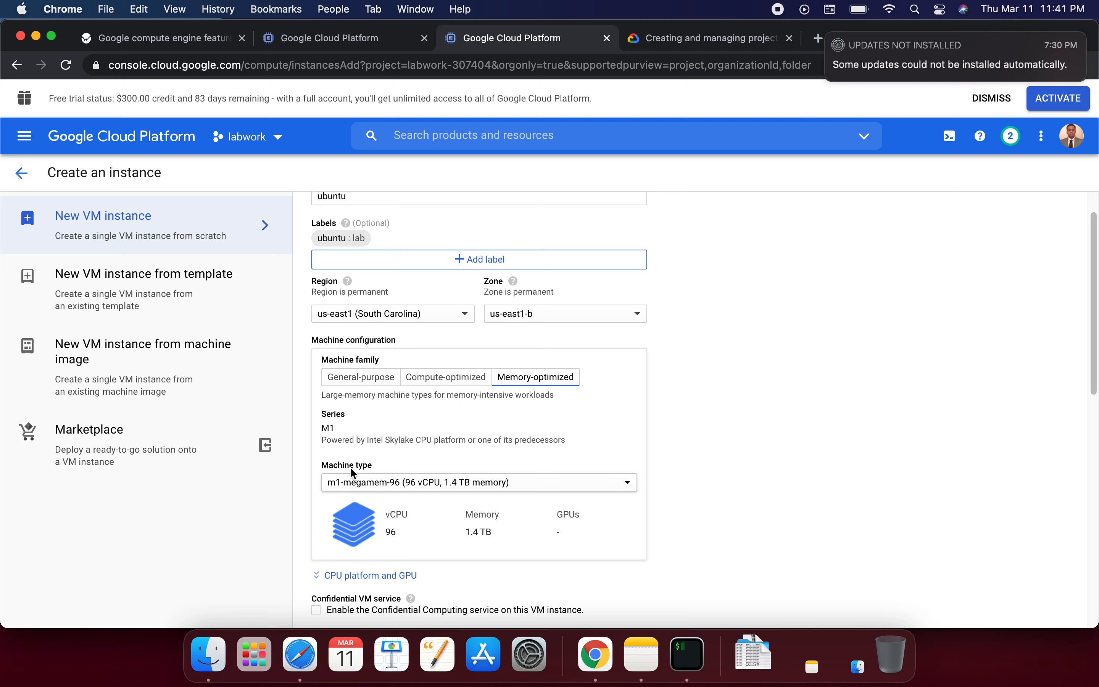
{"action": "left_click", "coordinate": [485, 482]}
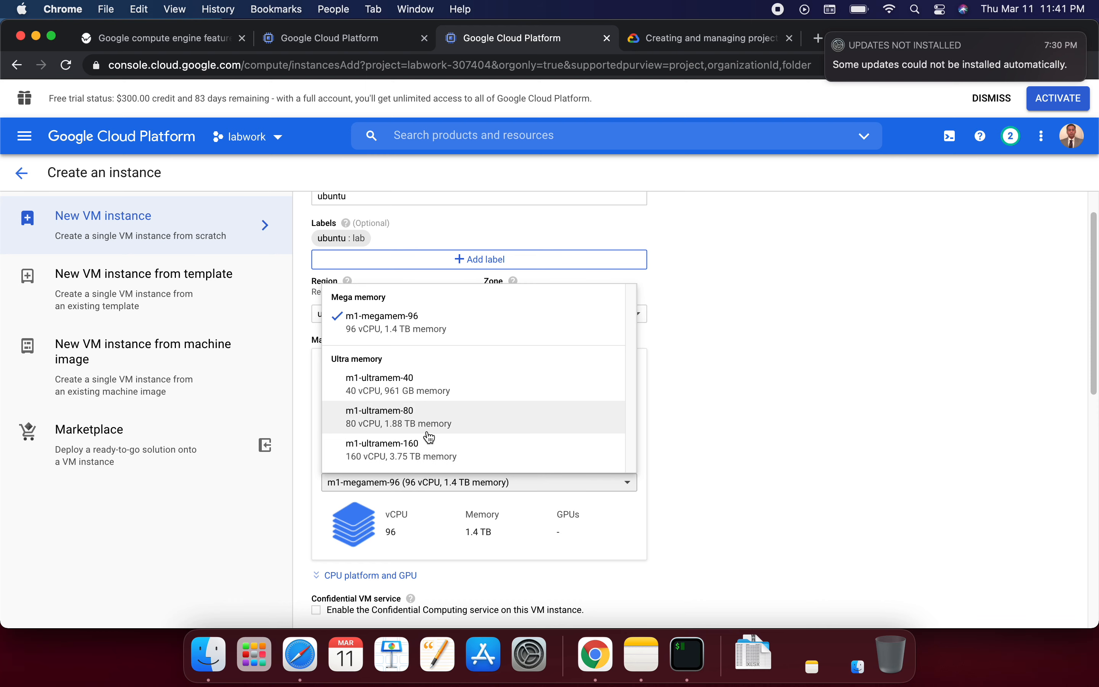
{"action": "left_click", "coordinate": [751, 456]}
{"action": "left_click", "coordinate": [463, 389]}
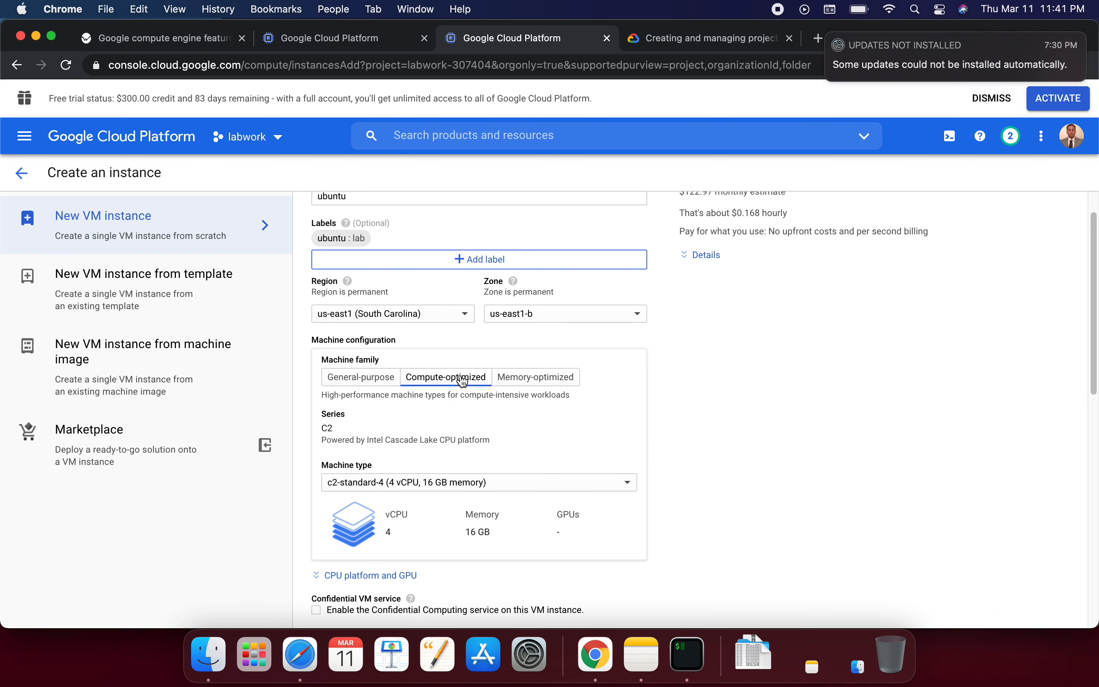
{"action": "left_click", "coordinate": [443, 481]}
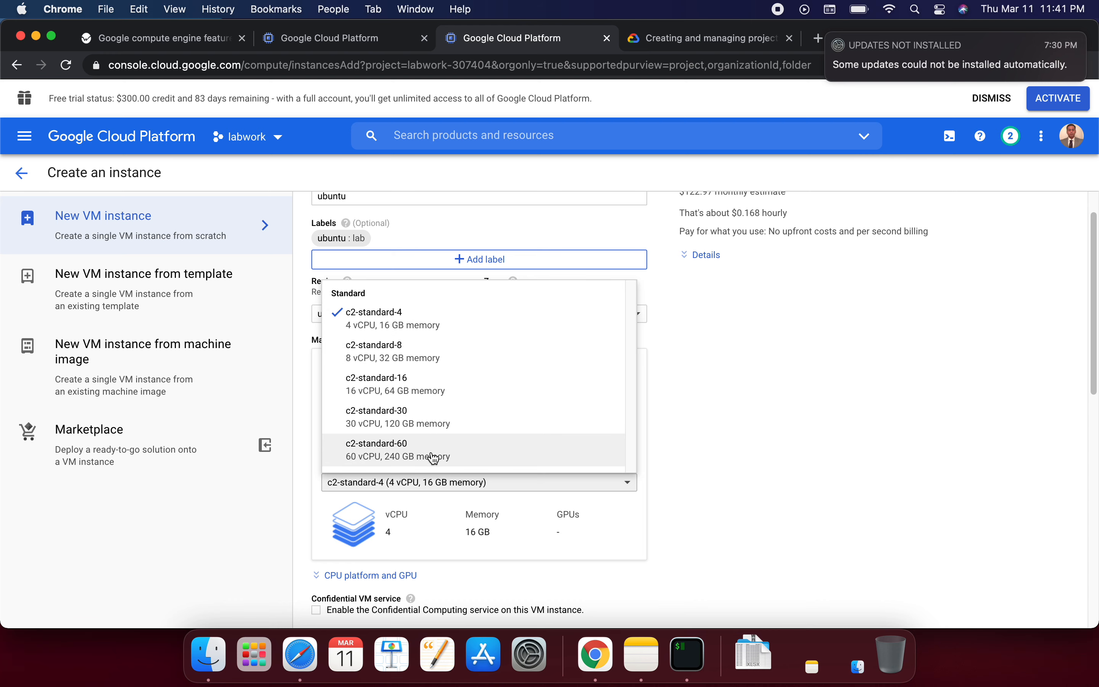
{"action": "left_click", "coordinate": [890, 434]}
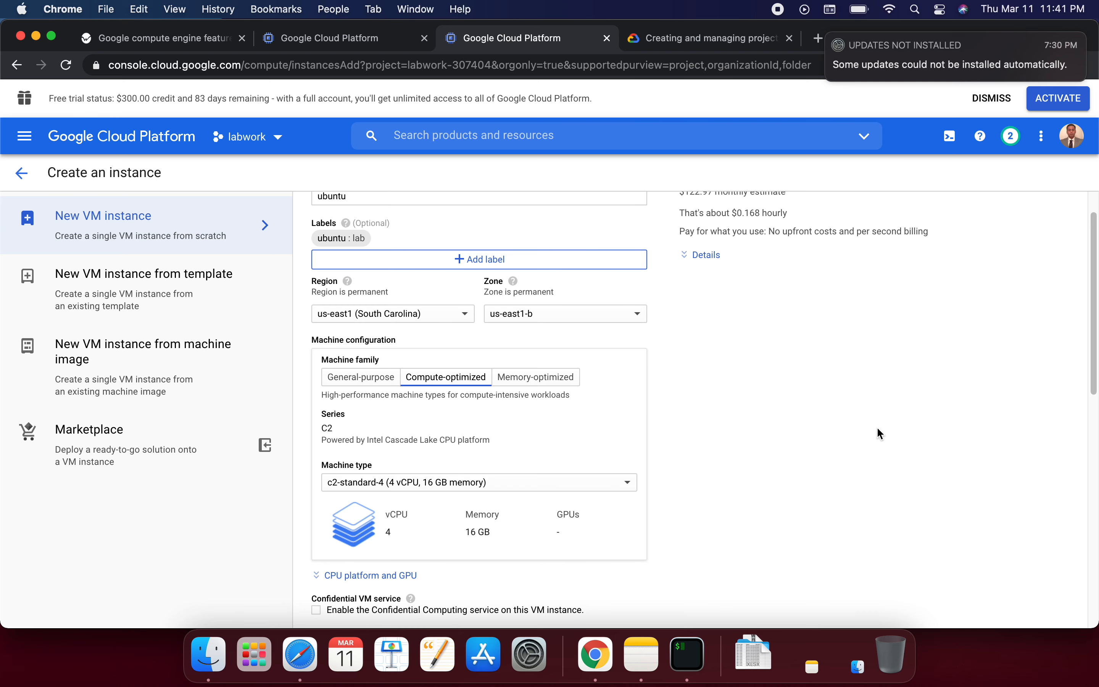
Set the machine family to General-purpose, check the available series and choose E2.
{"action": "left_click", "coordinate": [359, 377]}
{"action": "scroll", "coordinate": [427, 450], "scroll_direction": "down", "scroll_amount": 2}
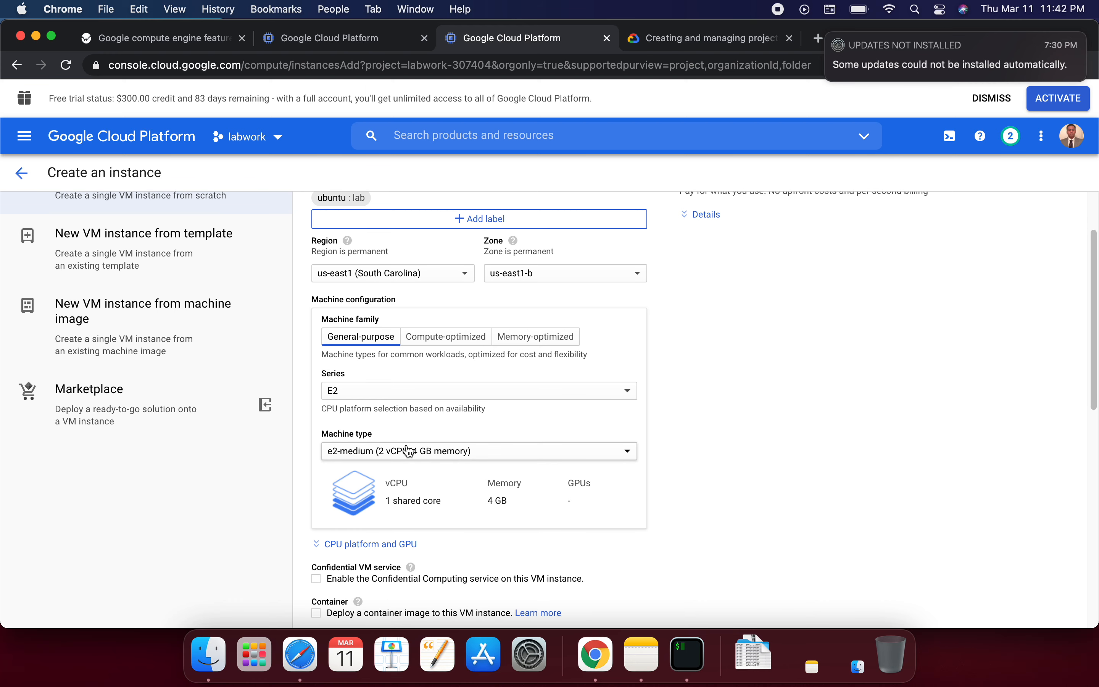
{"action": "left_click", "coordinate": [369, 399]}
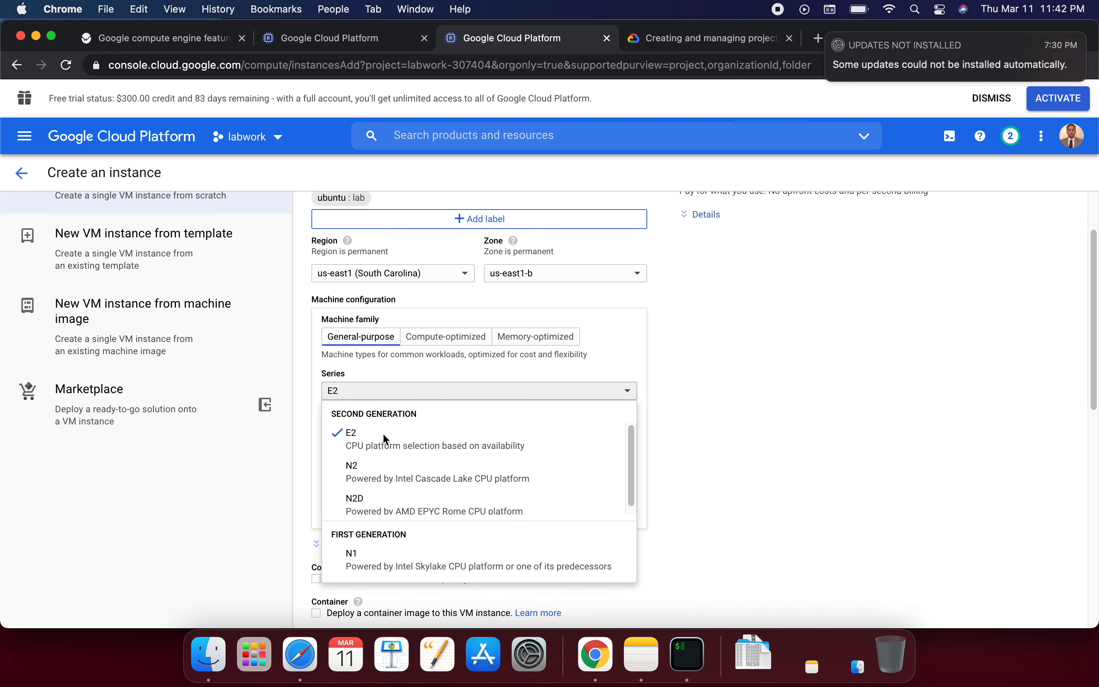
{"action": "scroll", "coordinate": [549, 453], "scroll_direction": "down", "scroll_amount": 1}
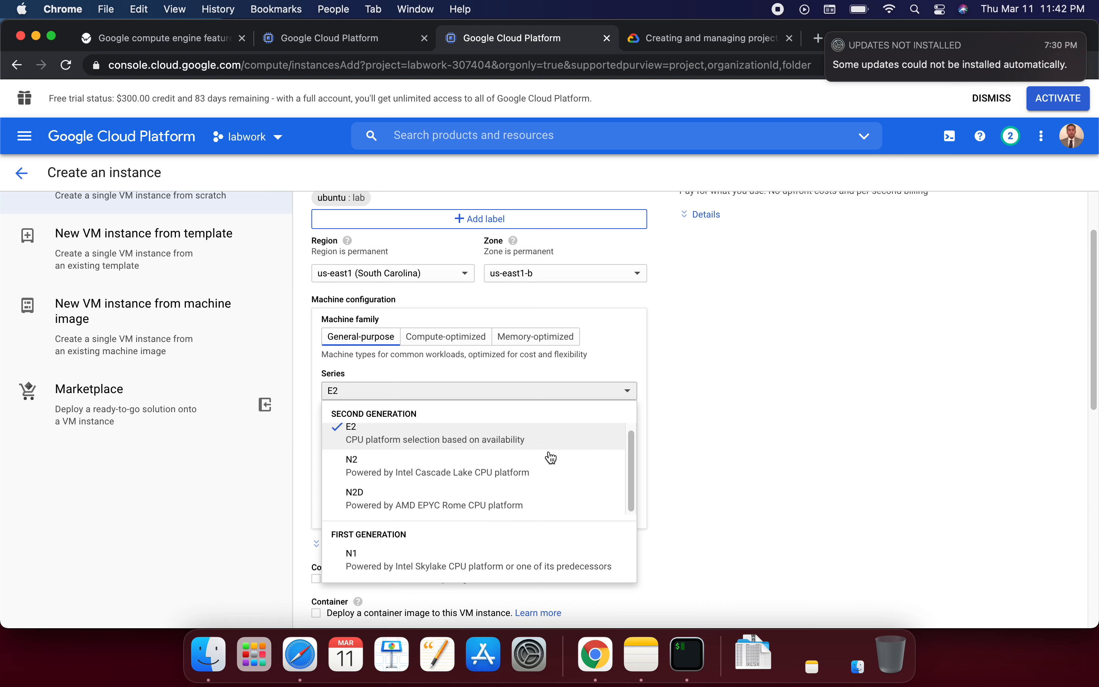
{"action": "scroll", "coordinate": [549, 453], "scroll_direction": "up", "scroll_amount": 1}
{"action": "scroll", "coordinate": [535, 453], "scroll_direction": "down", "scroll_amount": 1}
{"action": "scroll", "coordinate": [511, 456], "scroll_direction": "down", "scroll_amount": 1}
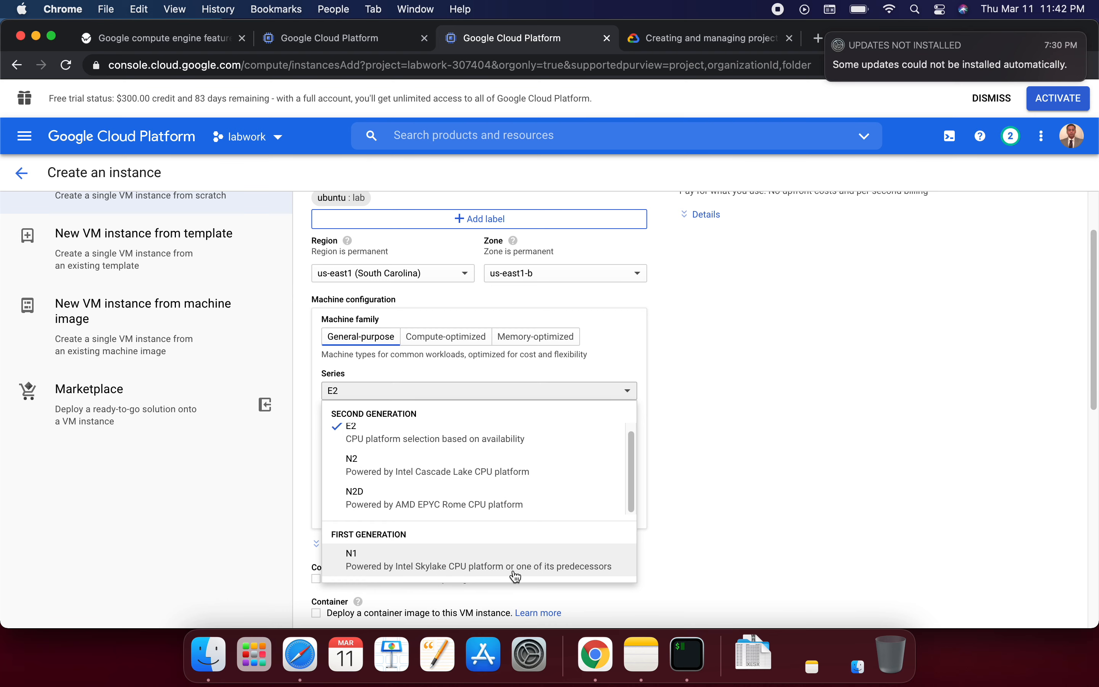
{"action": "scroll", "coordinate": [519, 609], "scroll_direction": "up", "scroll_amount": 3}
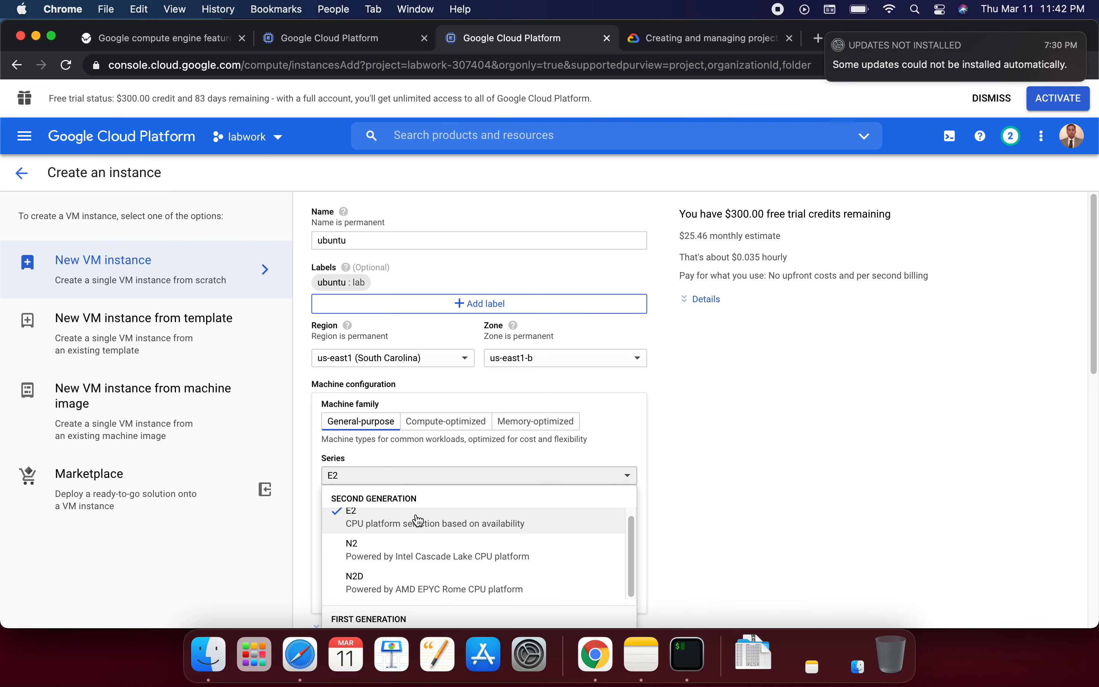
{"action": "left_click", "coordinate": [395, 519]}
Look through the shared-core and standard E2 machine types and keep e2-medium.
{"action": "scroll", "coordinate": [643, 498], "scroll_direction": "down", "scroll_amount": 2}
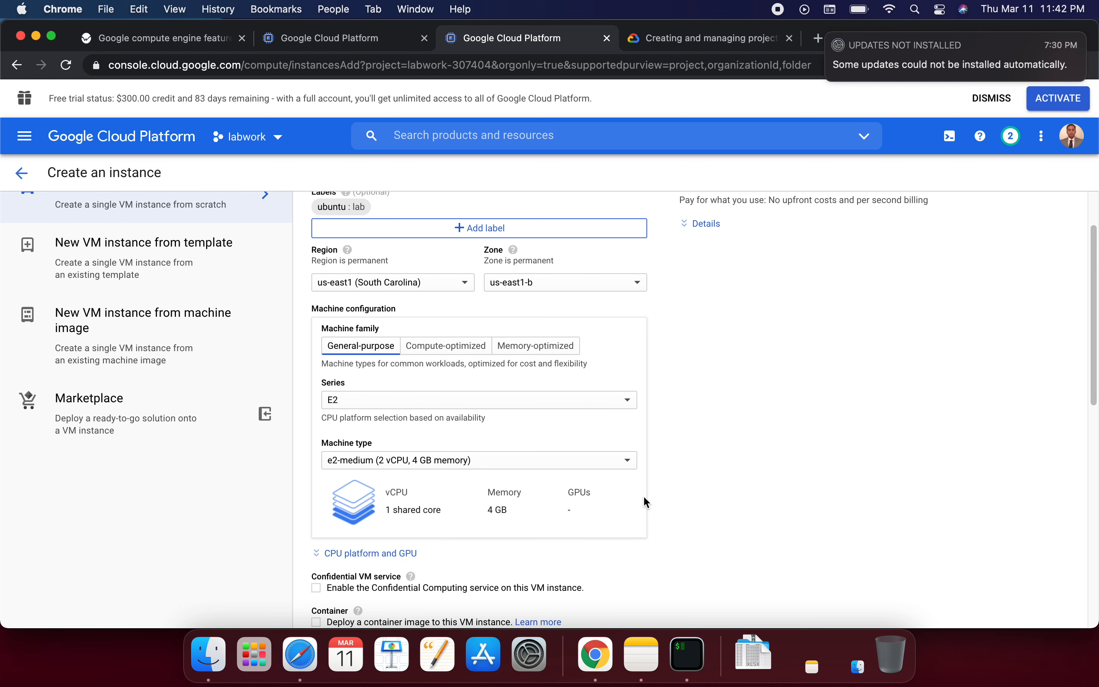
{"action": "scroll", "coordinate": [643, 495], "scroll_direction": "down", "scroll_amount": 1}
{"action": "left_click", "coordinate": [380, 437]}
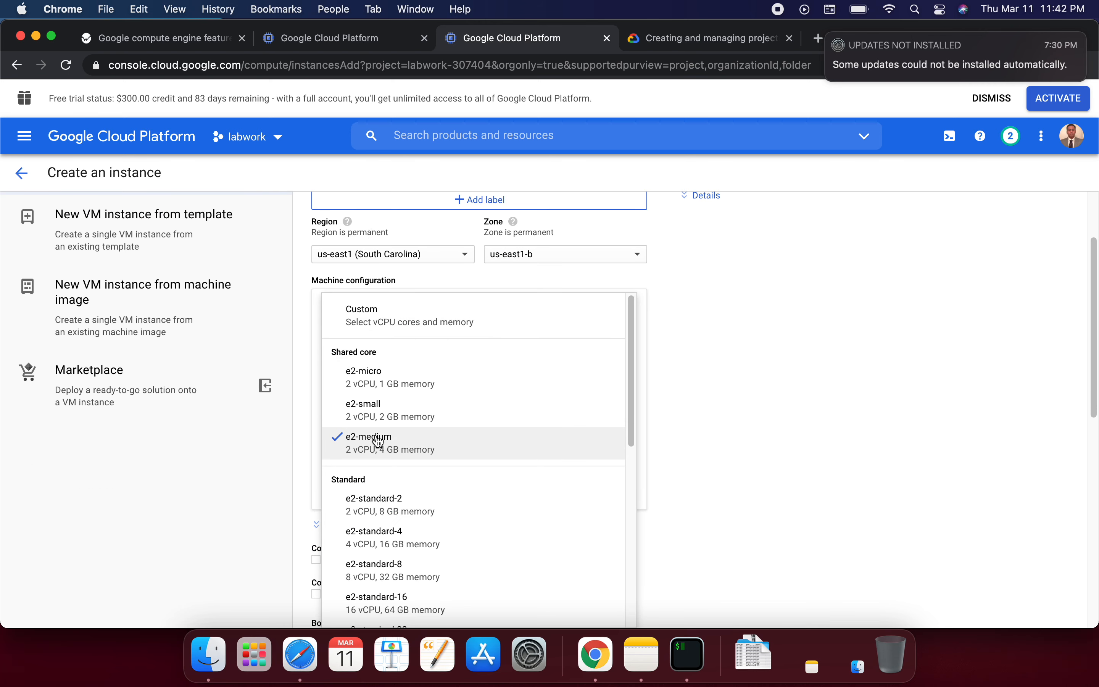
{"action": "scroll", "coordinate": [439, 435], "scroll_direction": "down", "scroll_amount": 1}
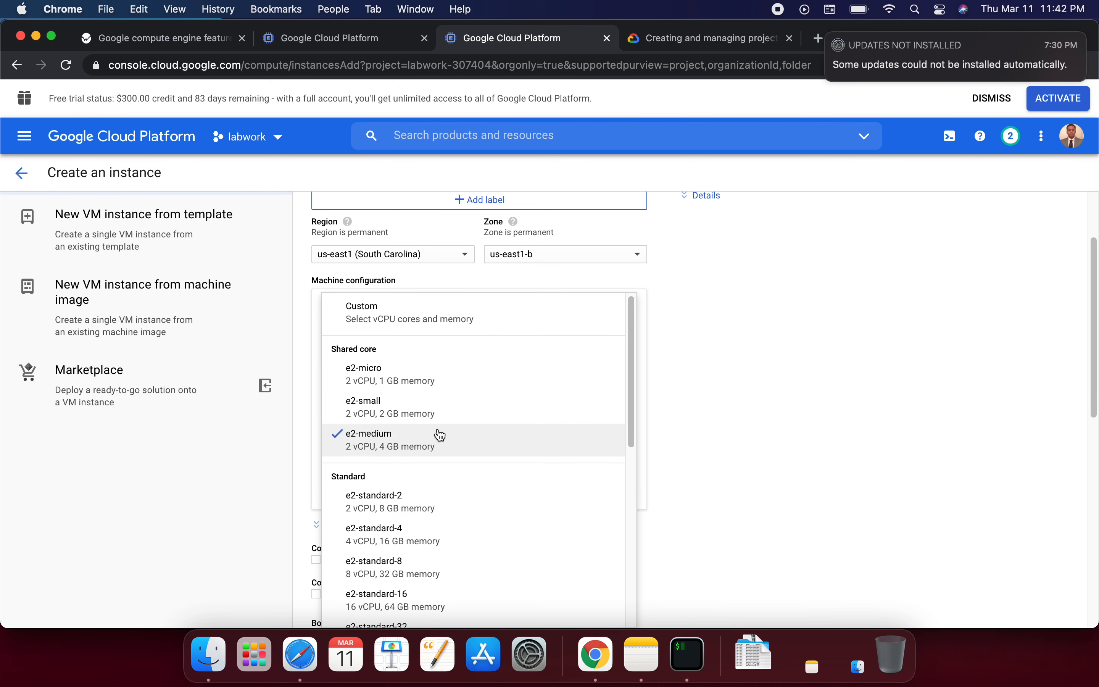
{"action": "scroll", "coordinate": [440, 435], "scroll_direction": "down", "scroll_amount": 1}
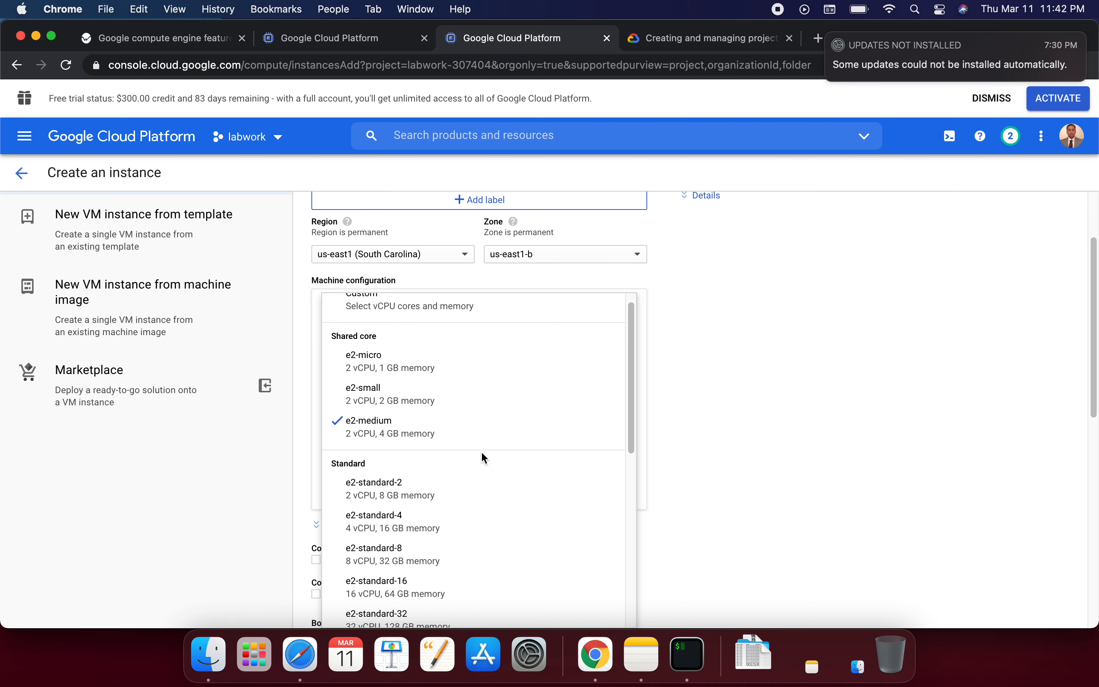
{"action": "scroll", "coordinate": [482, 454], "scroll_direction": "down", "scroll_amount": 1}
{"action": "scroll", "coordinate": [452, 377], "scroll_direction": "up", "scroll_amount": 1}
{"action": "left_click", "coordinate": [831, 443]}
{"action": "scroll", "coordinate": [482, 473], "scroll_direction": "down", "scroll_amount": 5}
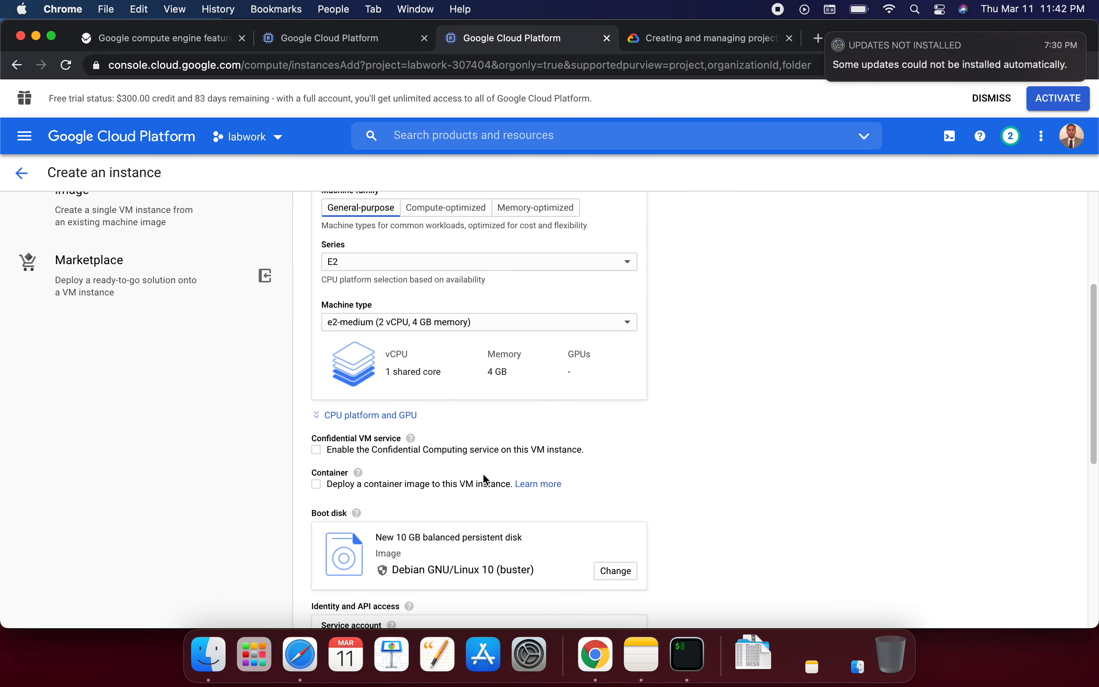
Change the boot disk image to the public Ubuntu operating system, version Ubuntu 20.10.
{"action": "scroll", "coordinate": [483, 475], "scroll_direction": "down", "scroll_amount": 1}
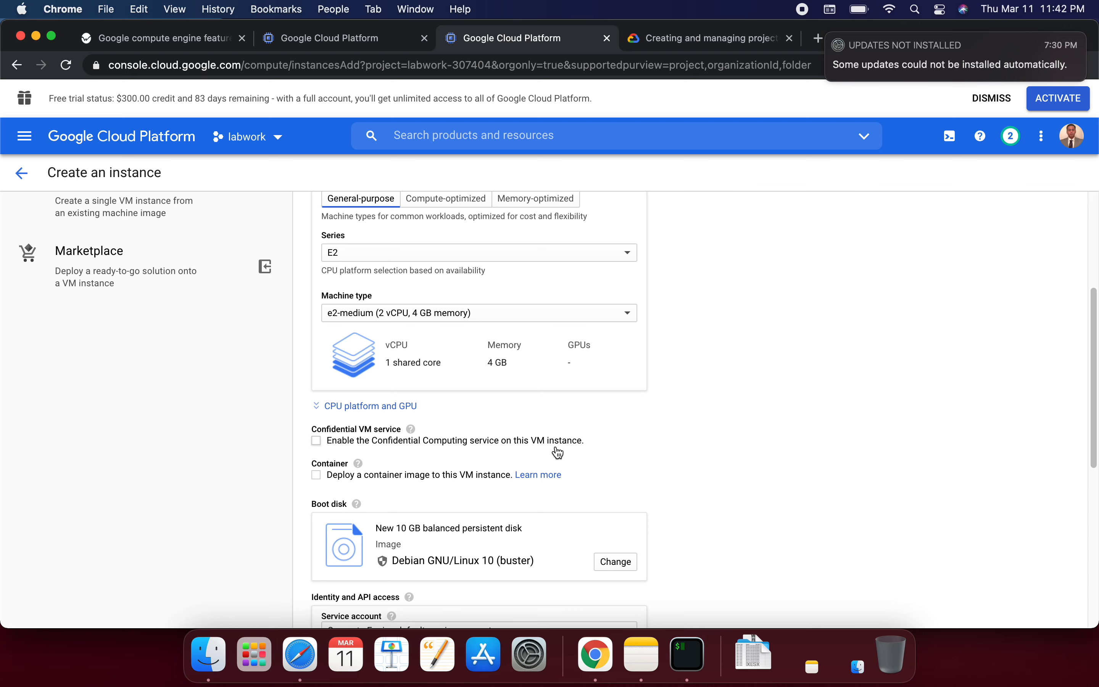
{"action": "scroll", "coordinate": [559, 441], "scroll_direction": "down", "scroll_amount": 1}
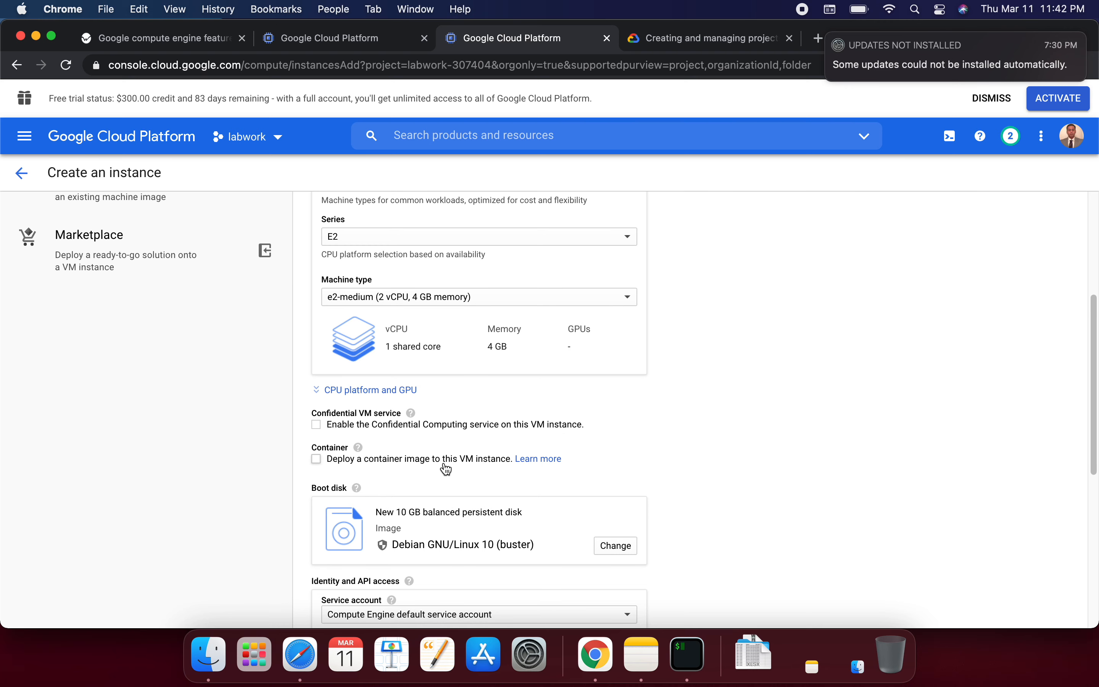
{"action": "scroll", "coordinate": [474, 469], "scroll_direction": "down", "scroll_amount": 4}
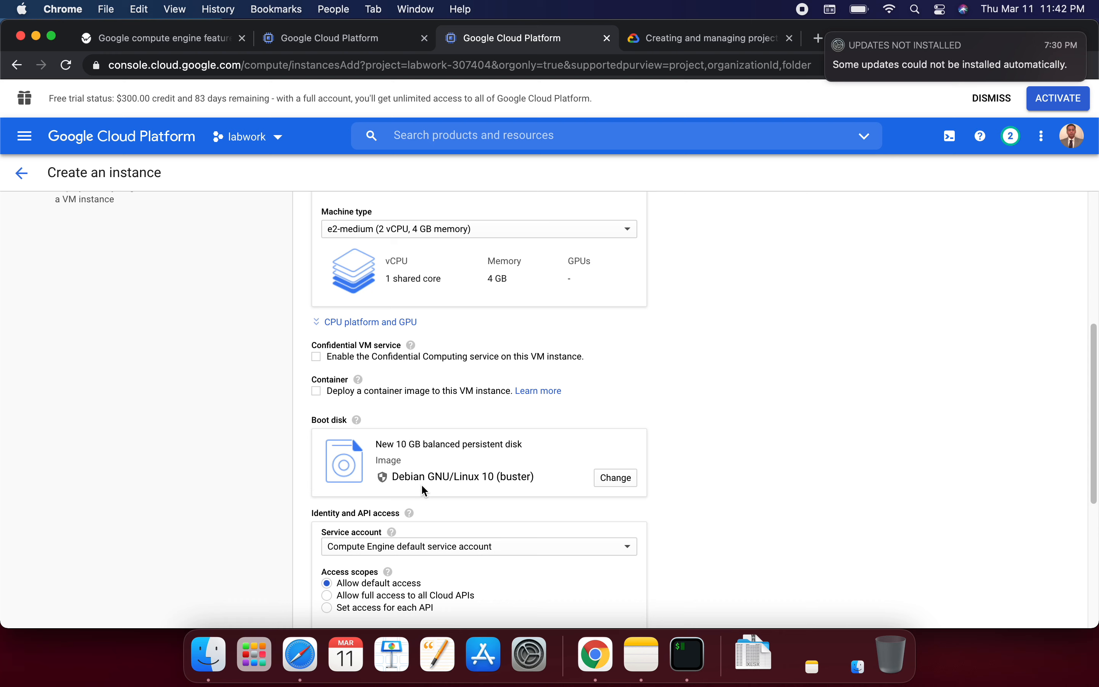
{"action": "left_click_drag", "start_coordinate": [399, 476], "coordinate": [538, 483]}
{"action": "left_click", "coordinate": [616, 477]}
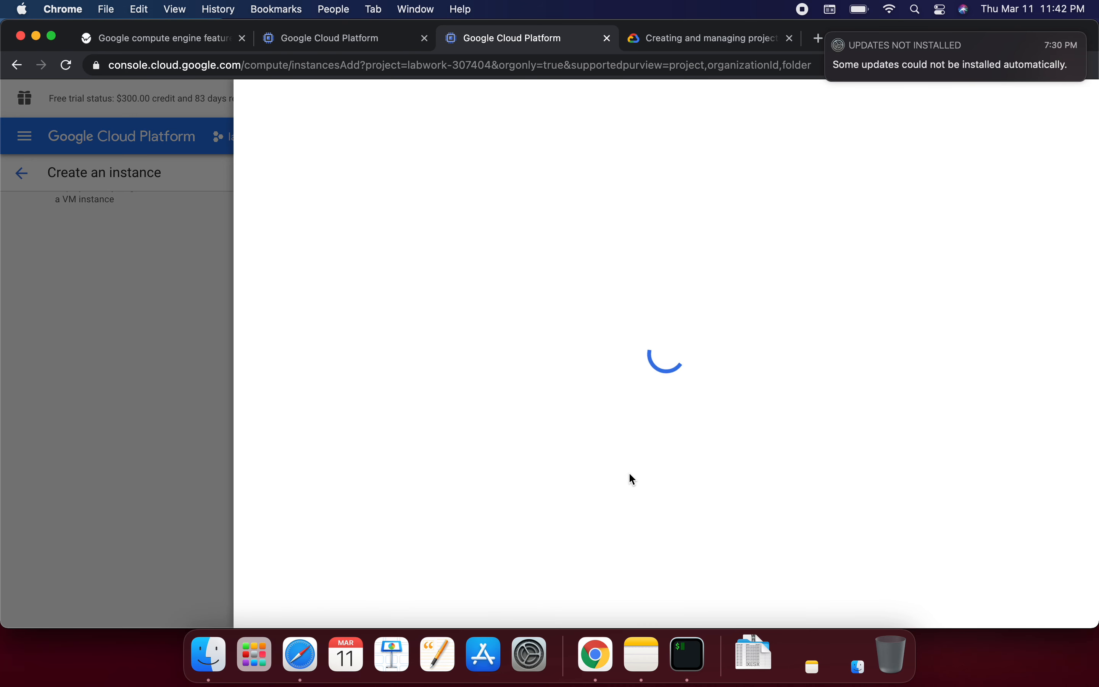
{"action": "left_click", "coordinate": [363, 234]}
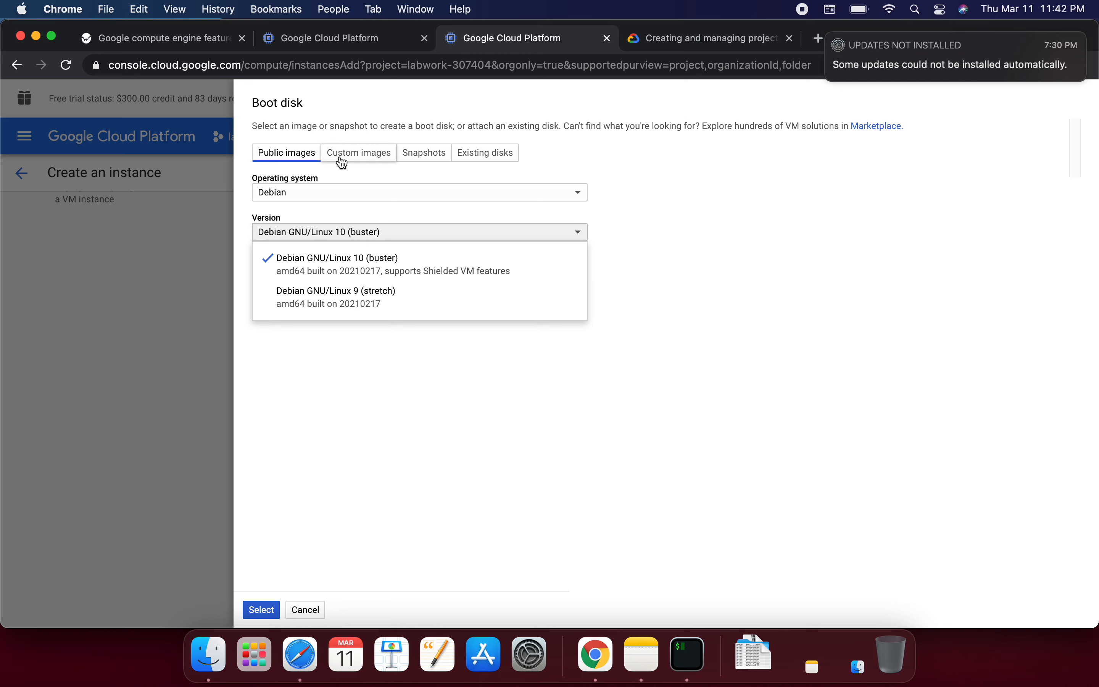
{"action": "left_click", "coordinate": [331, 199]}
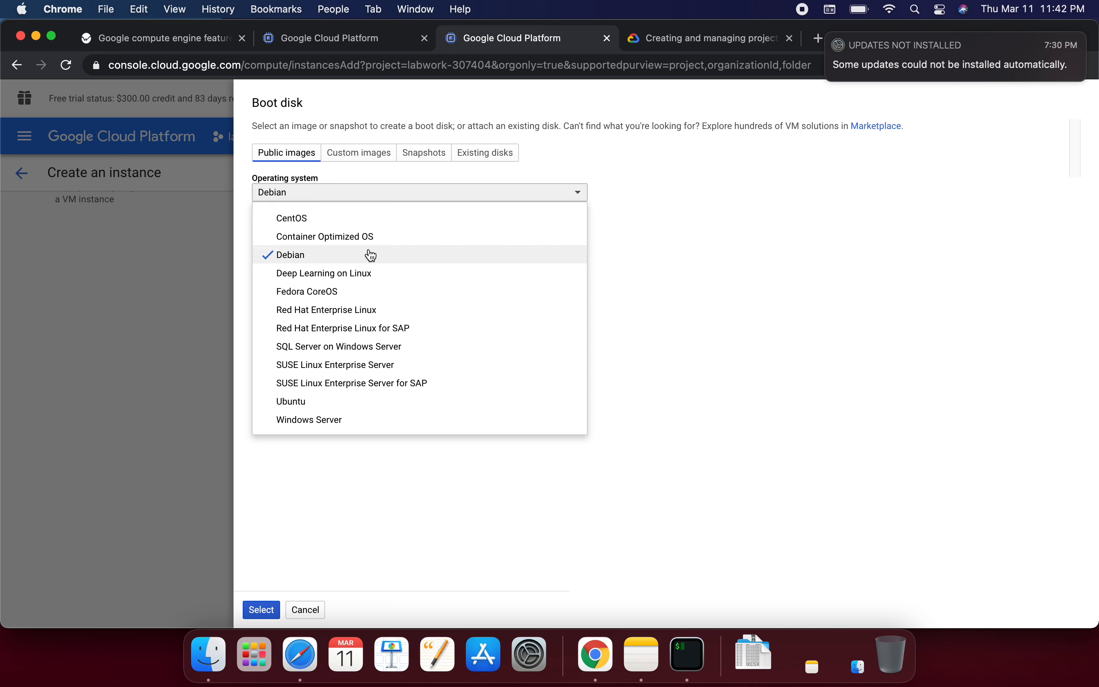
{"action": "left_click", "coordinate": [352, 402]}
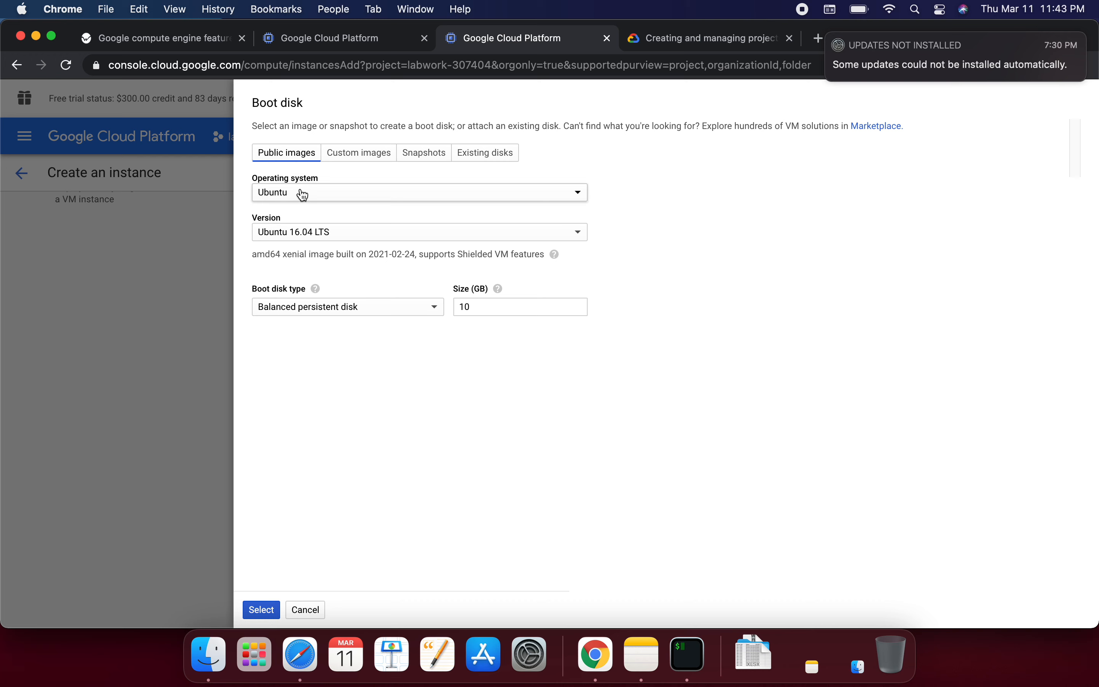
{"action": "left_click", "coordinate": [331, 234]}
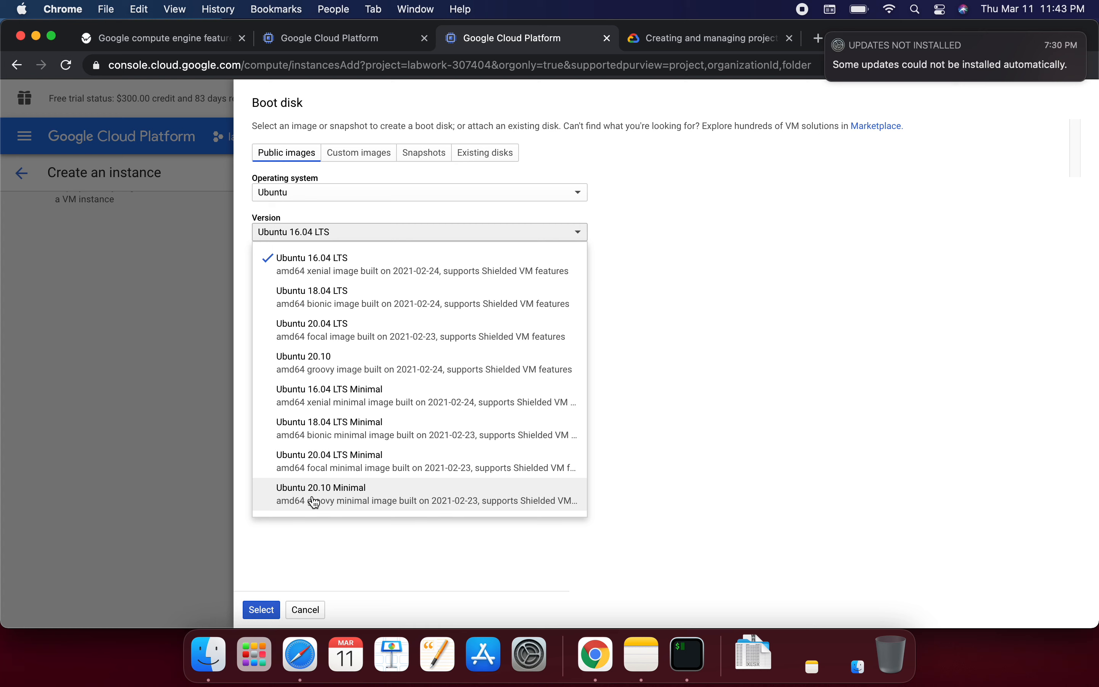
{"action": "left_click", "coordinate": [343, 371]}
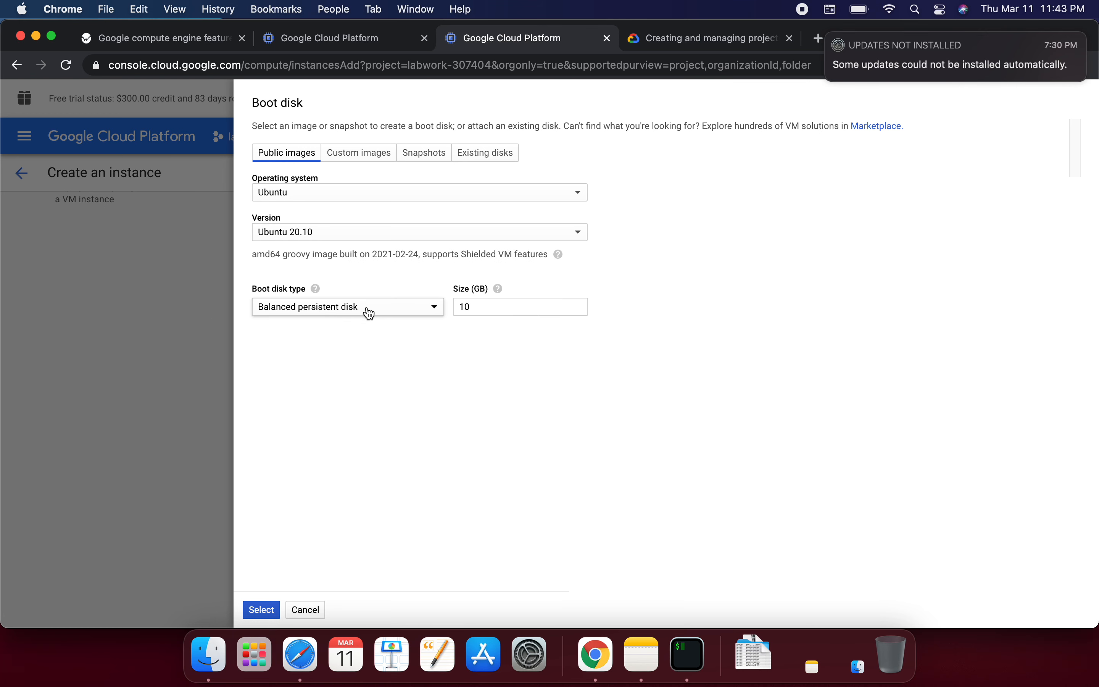
Check the boot disk types and custom images, keep a 10 GB balanced persistent disk, and apply the boot disk selection.
{"action": "left_click", "coordinate": [383, 311]}
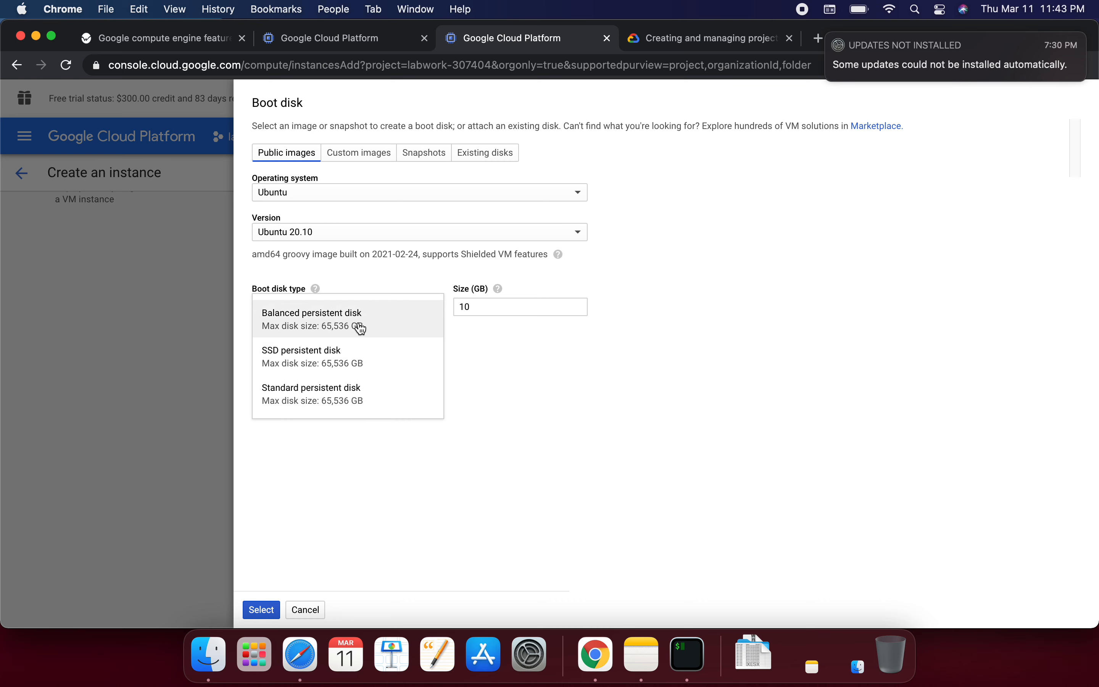
{"action": "left_click", "coordinate": [374, 264]}
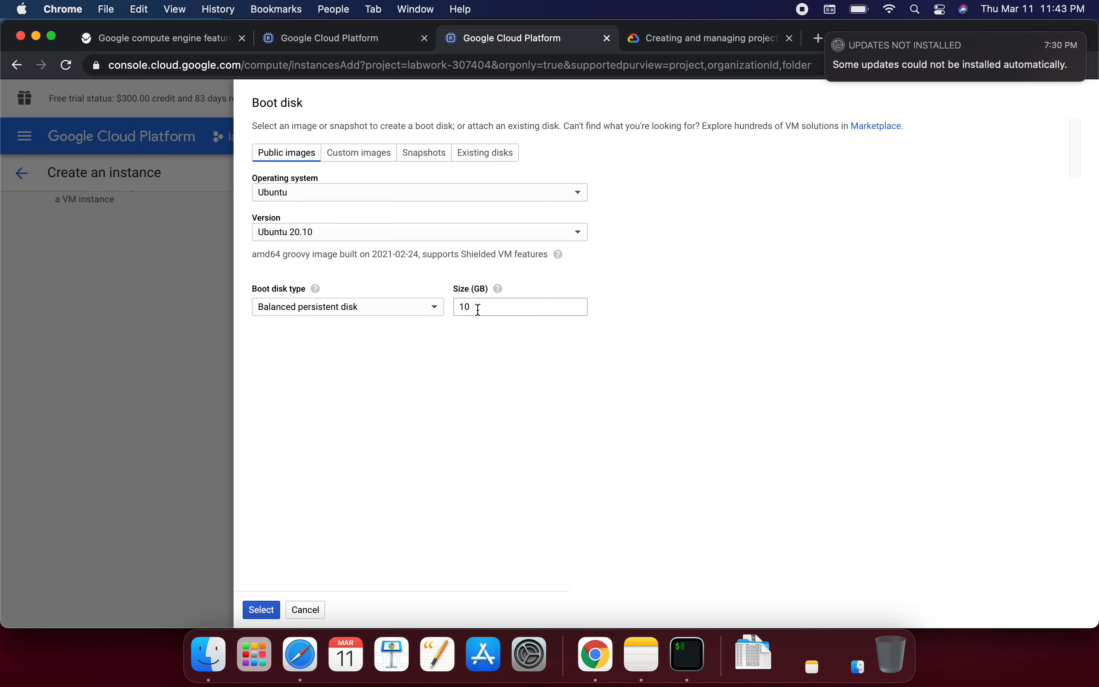
{"action": "left_click", "coordinate": [377, 158]}
{"action": "left_click", "coordinate": [293, 152]}
{"action": "left_click", "coordinate": [261, 611]}
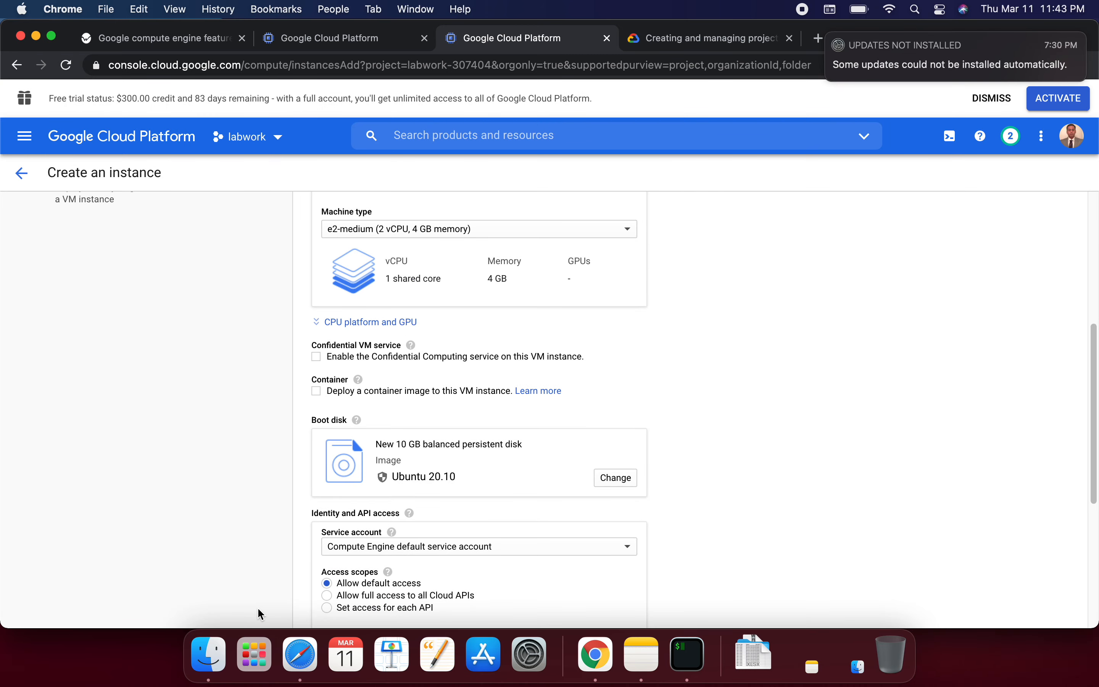
Allow both HTTP and HTTPS traffic through the instance's firewall.
{"action": "scroll", "coordinate": [311, 472], "scroll_direction": "down", "scroll_amount": 1}
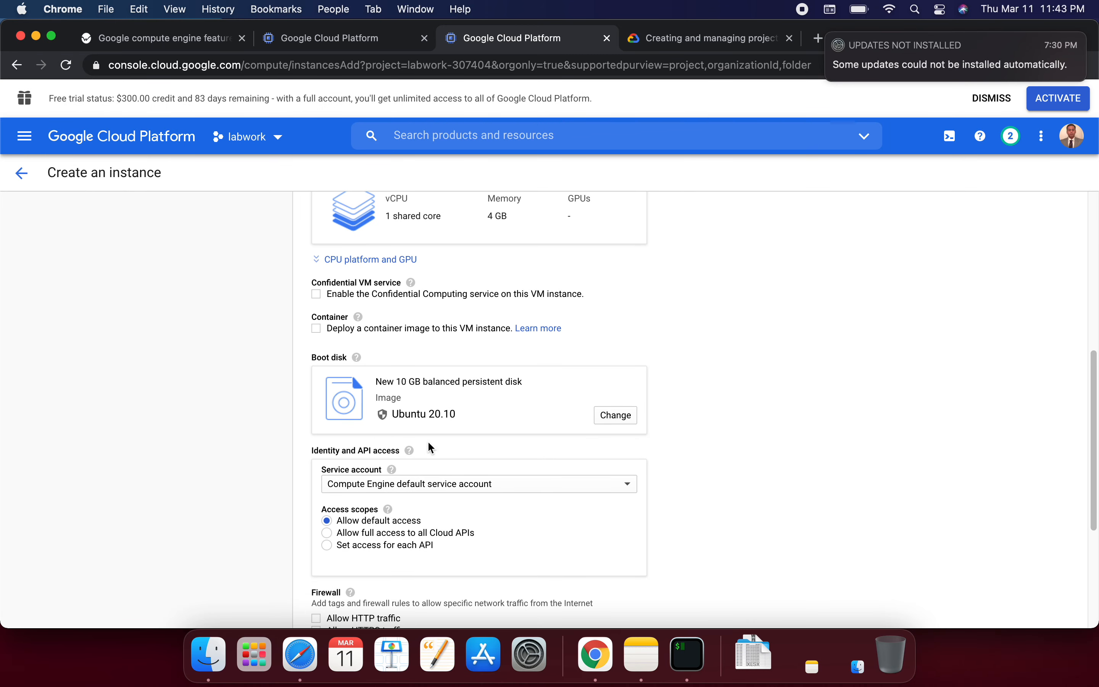
{"action": "scroll", "coordinate": [268, 471], "scroll_direction": "down", "scroll_amount": 1}
{"action": "scroll", "coordinate": [267, 471], "scroll_direction": "down", "scroll_amount": 1}
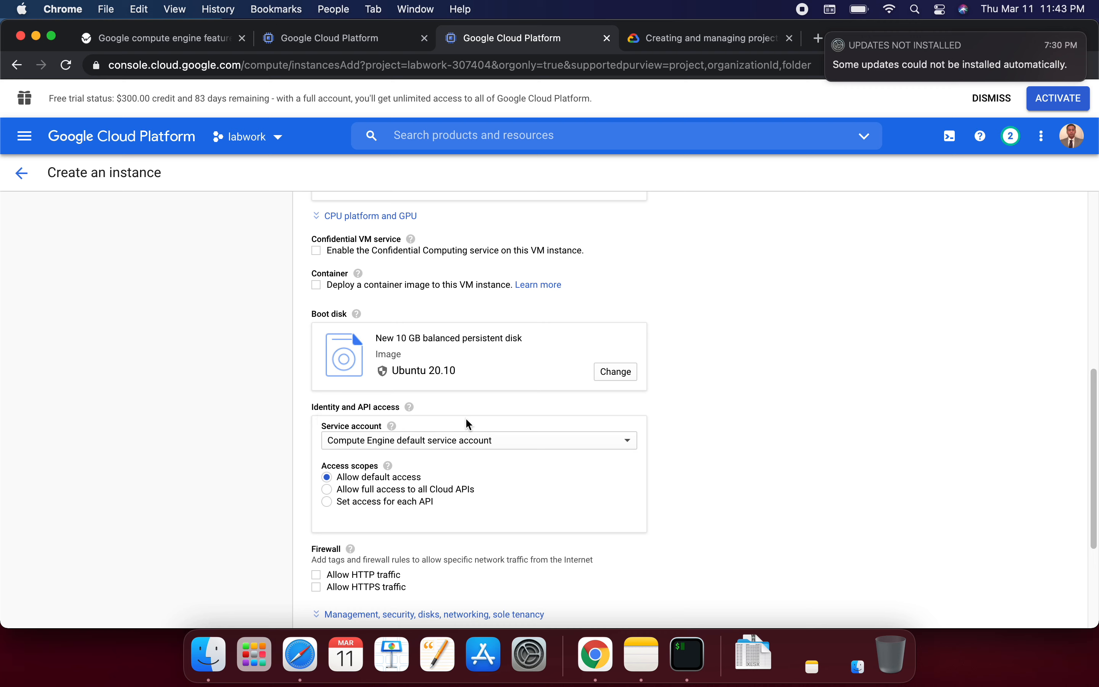
{"action": "scroll", "coordinate": [547, 490], "scroll_direction": "down", "scroll_amount": 1}
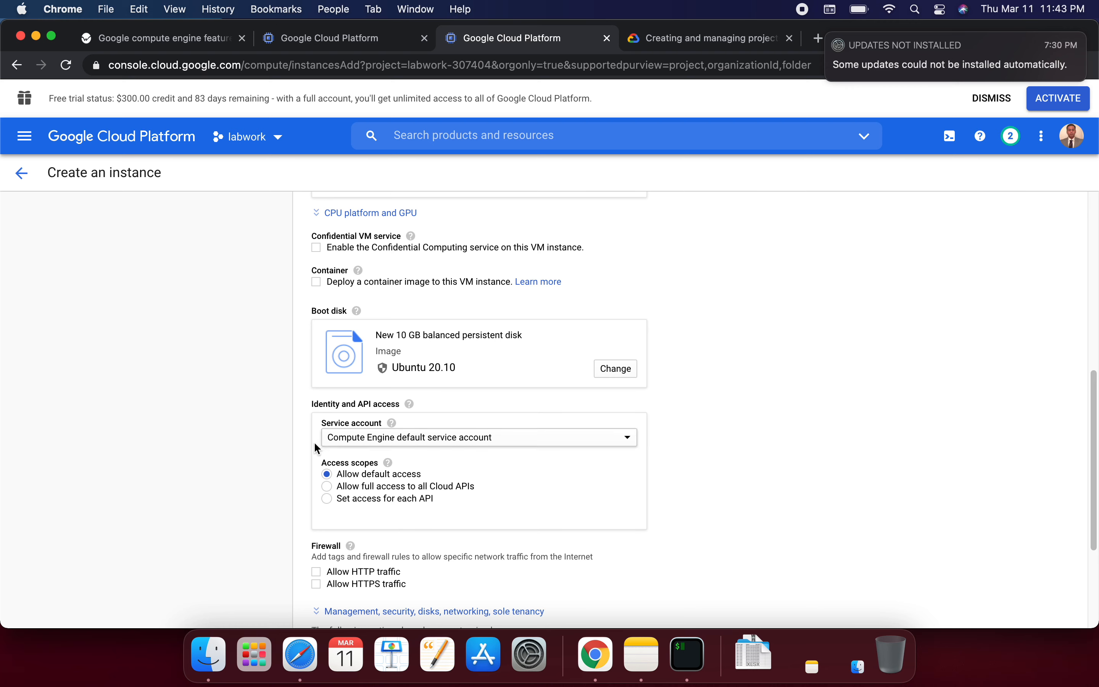
{"action": "scroll", "coordinate": [690, 470], "scroll_direction": "down", "scroll_amount": 5}
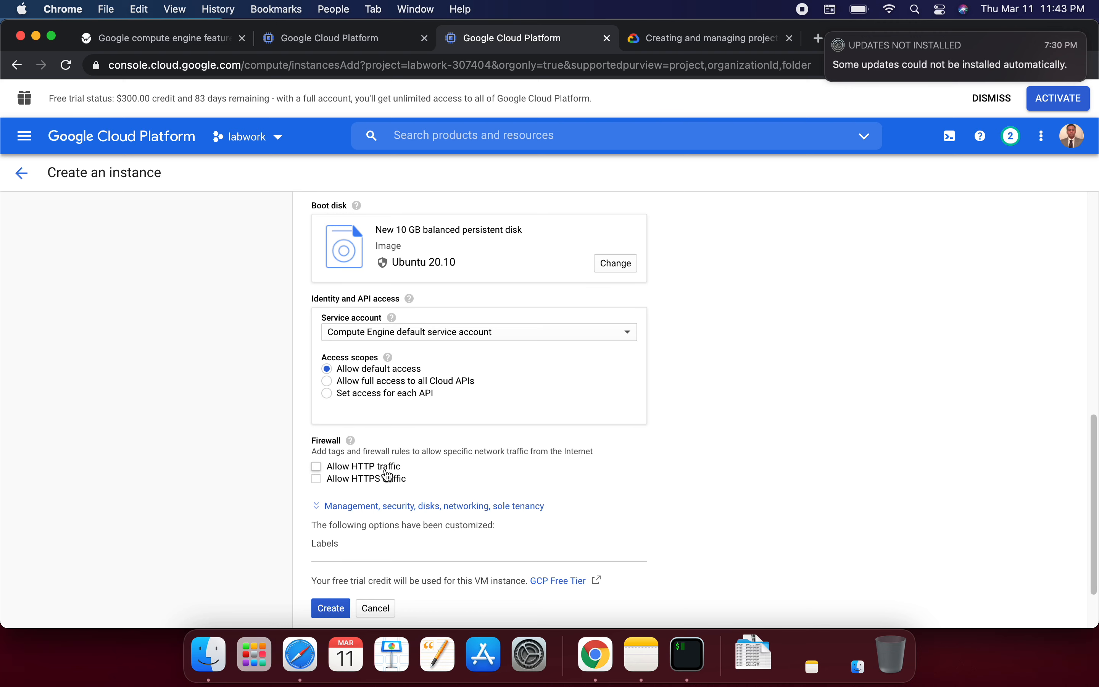
{"action": "left_click", "coordinate": [318, 470]}
{"action": "left_click", "coordinate": [318, 481]}
{"action": "scroll", "coordinate": [275, 484], "scroll_direction": "down", "scroll_amount": 3}
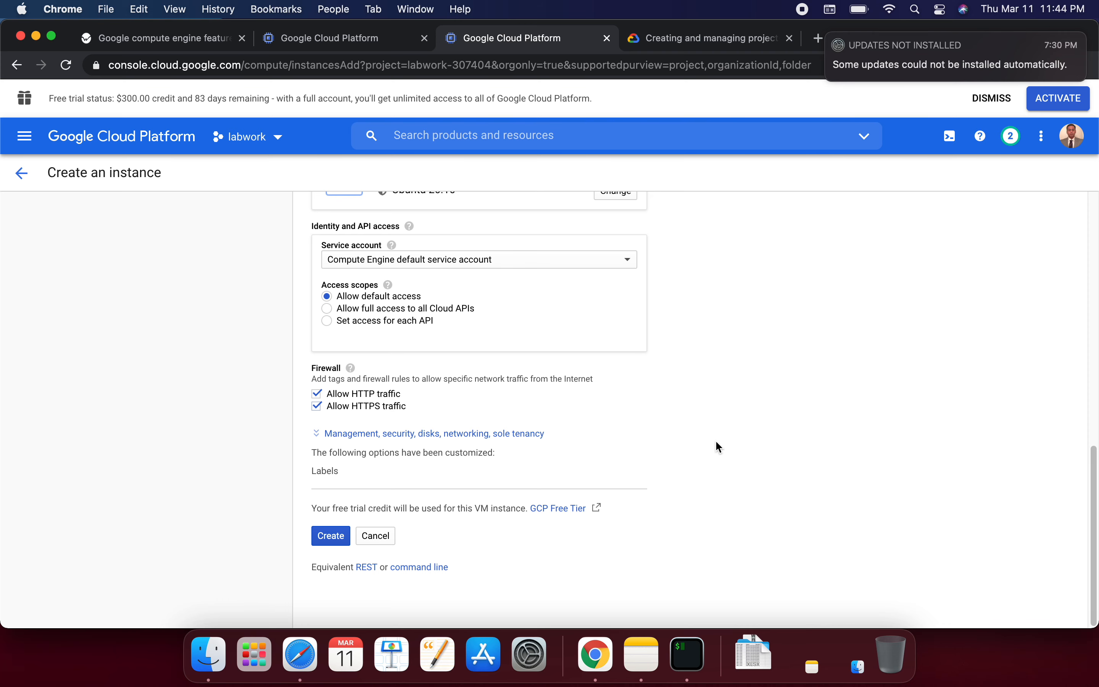
Review the instance configuration and the GCP Free Tier page, and create the ubuntu VM instance.
{"action": "scroll", "coordinate": [720, 446], "scroll_direction": "up", "scroll_amount": 15}
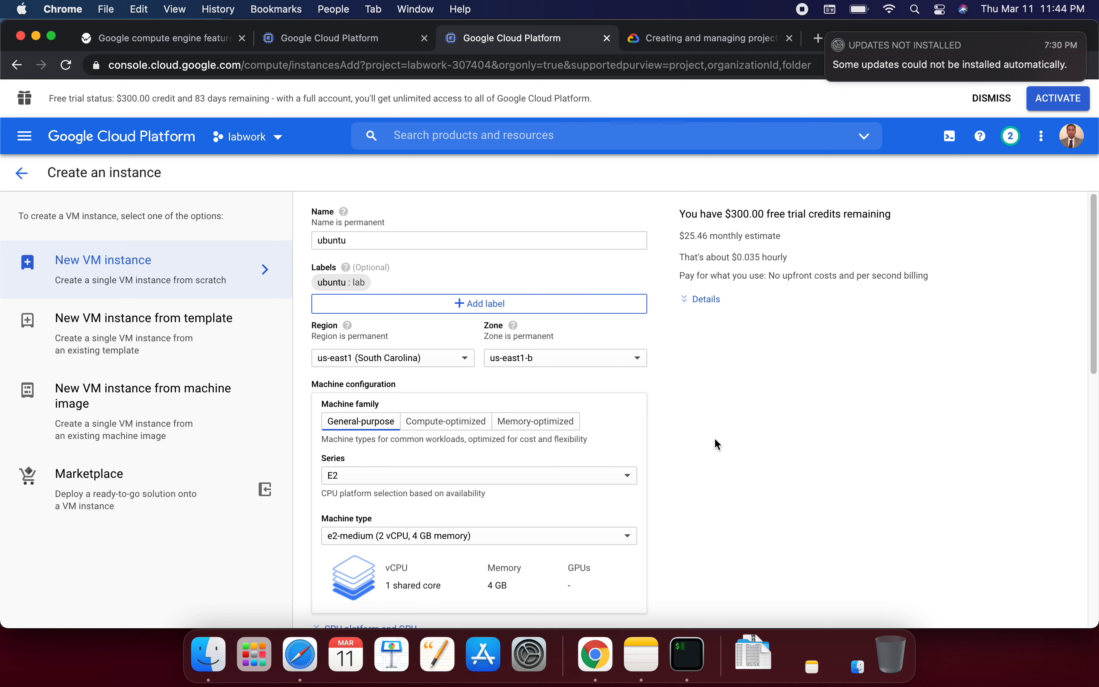
{"action": "scroll", "coordinate": [714, 437], "scroll_direction": "down", "scroll_amount": 15}
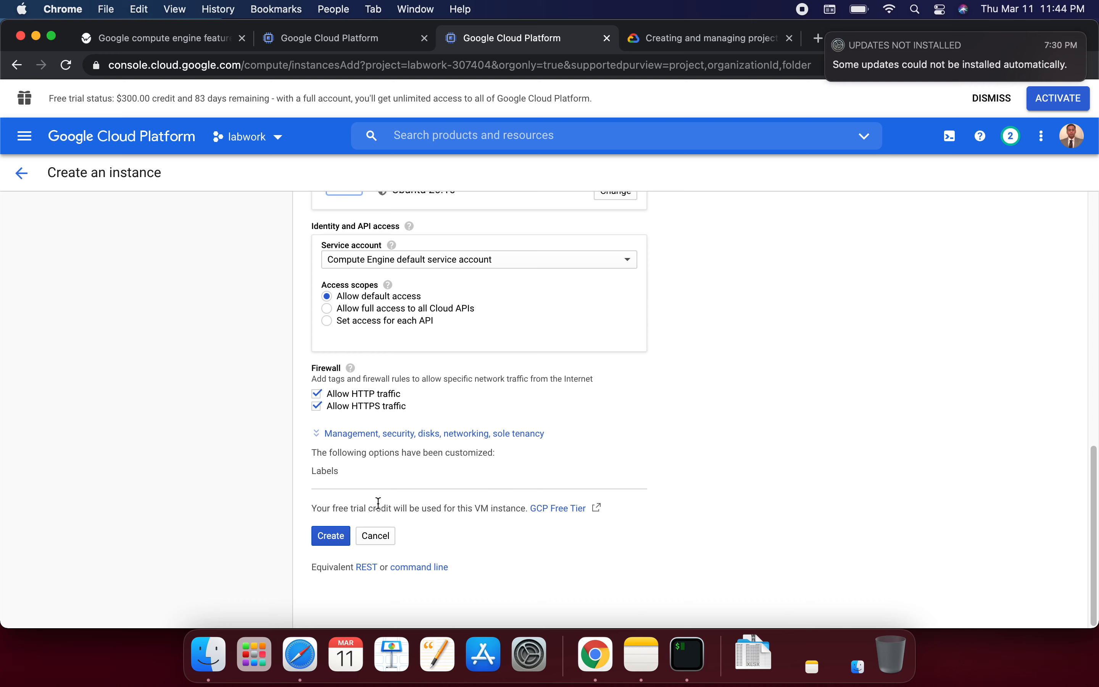
{"action": "left_click", "coordinate": [599, 510]}
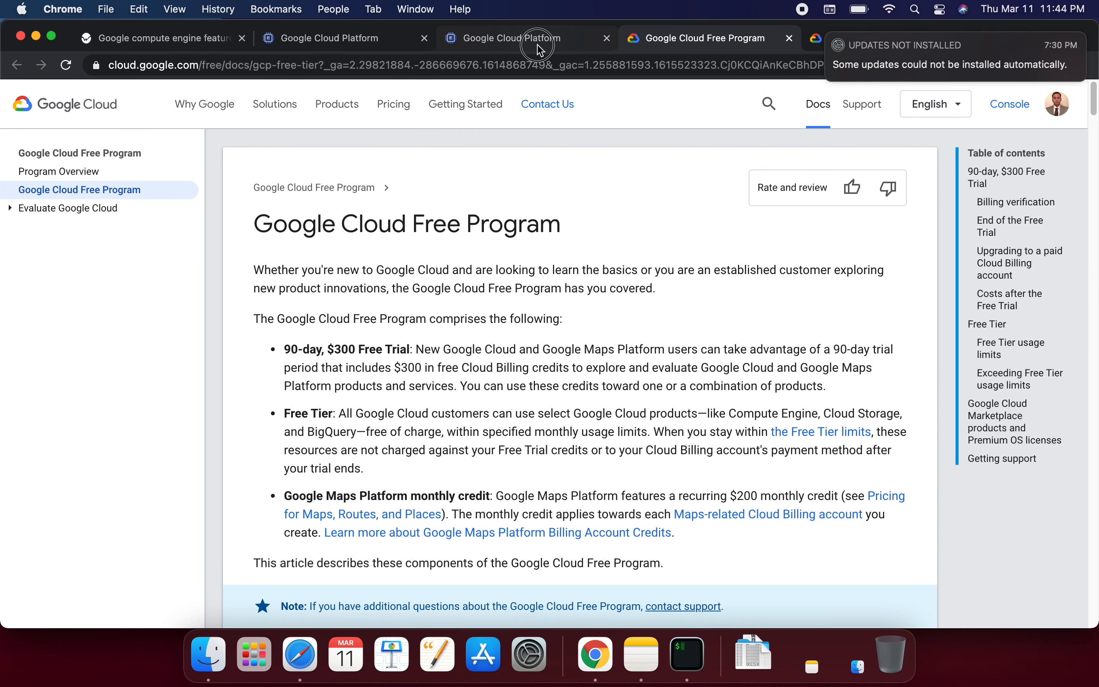
{"action": "left_click", "coordinate": [535, 40]}
{"action": "left_click", "coordinate": [337, 545]}
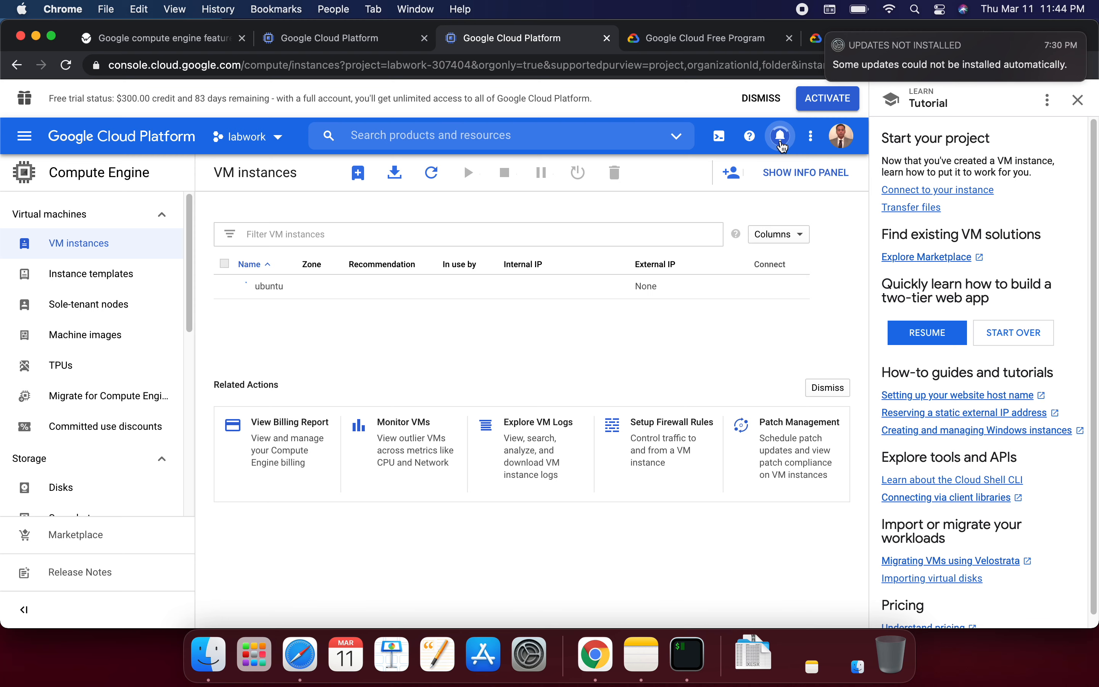
Check the instance creation progress in the notifications and open an SSH session to the ubuntu instance in a browser window.
{"action": "left_click", "coordinate": [781, 144]}
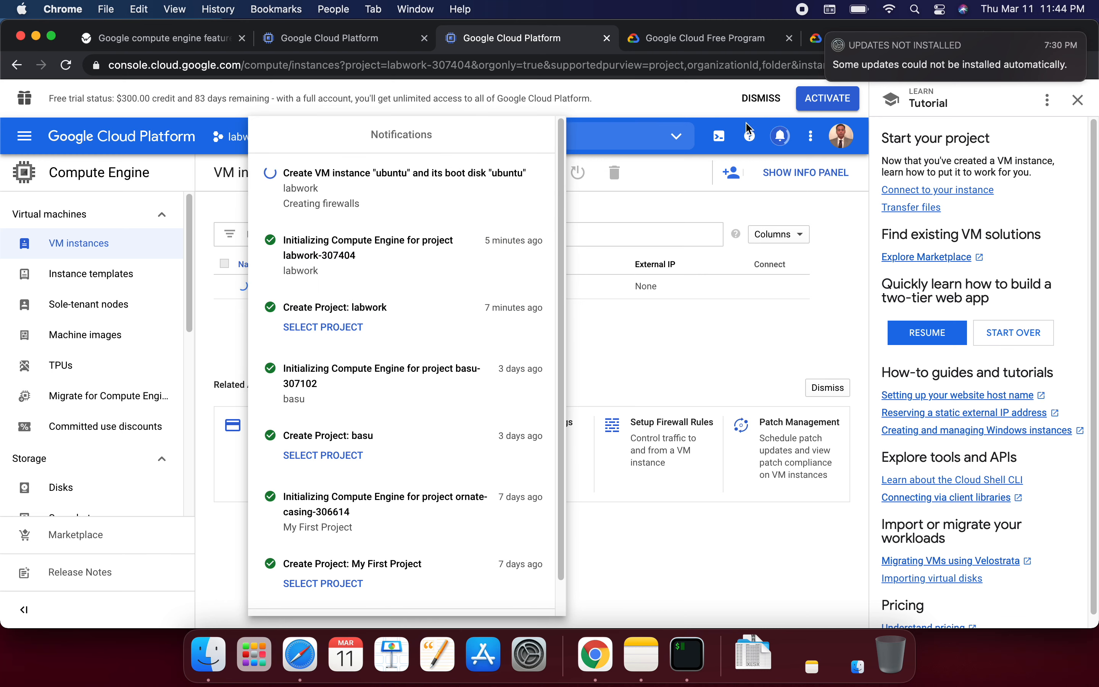
{"action": "left_click", "coordinate": [781, 141]}
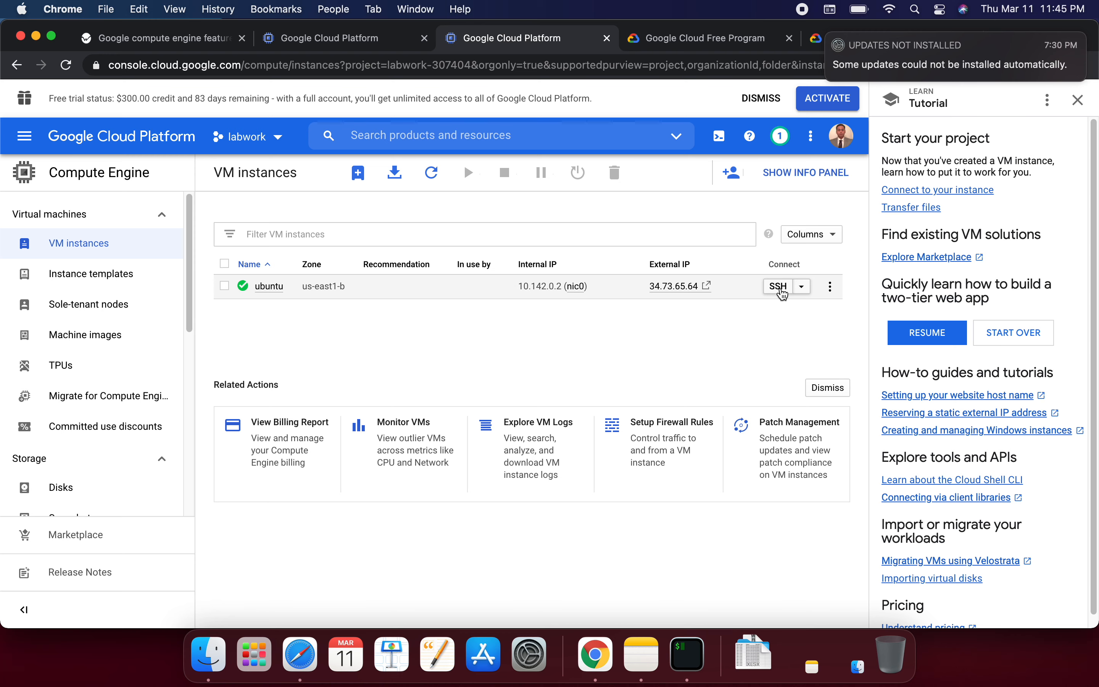
{"action": "left_click", "coordinate": [779, 287]}
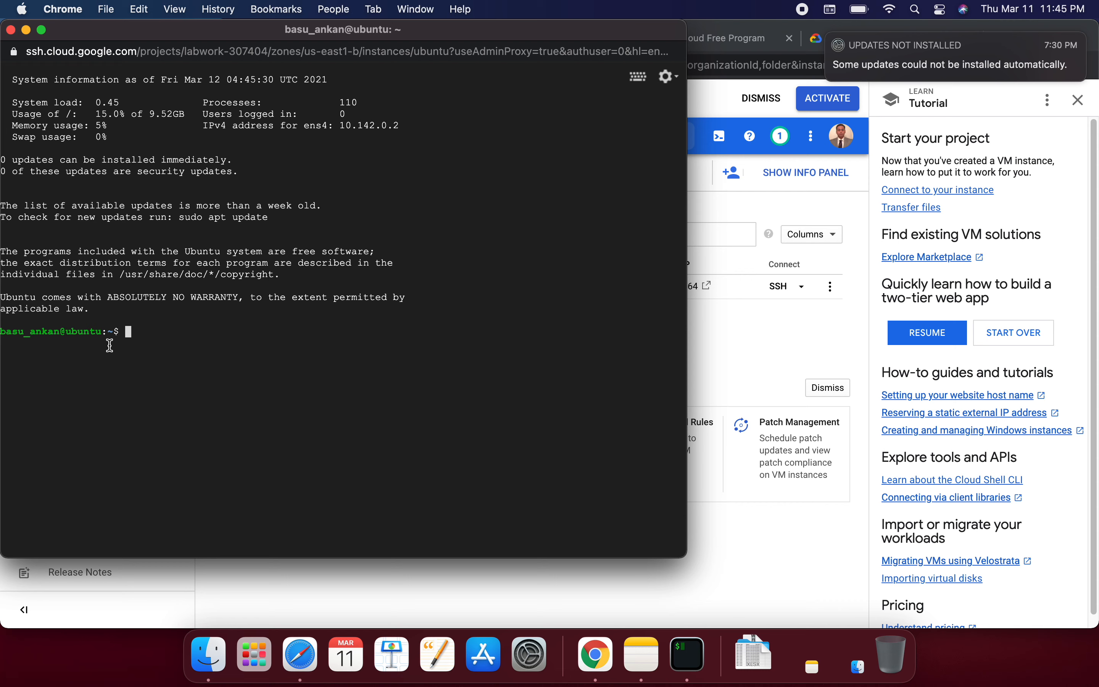
{"action": "double_click", "coordinate": [65, 331]}
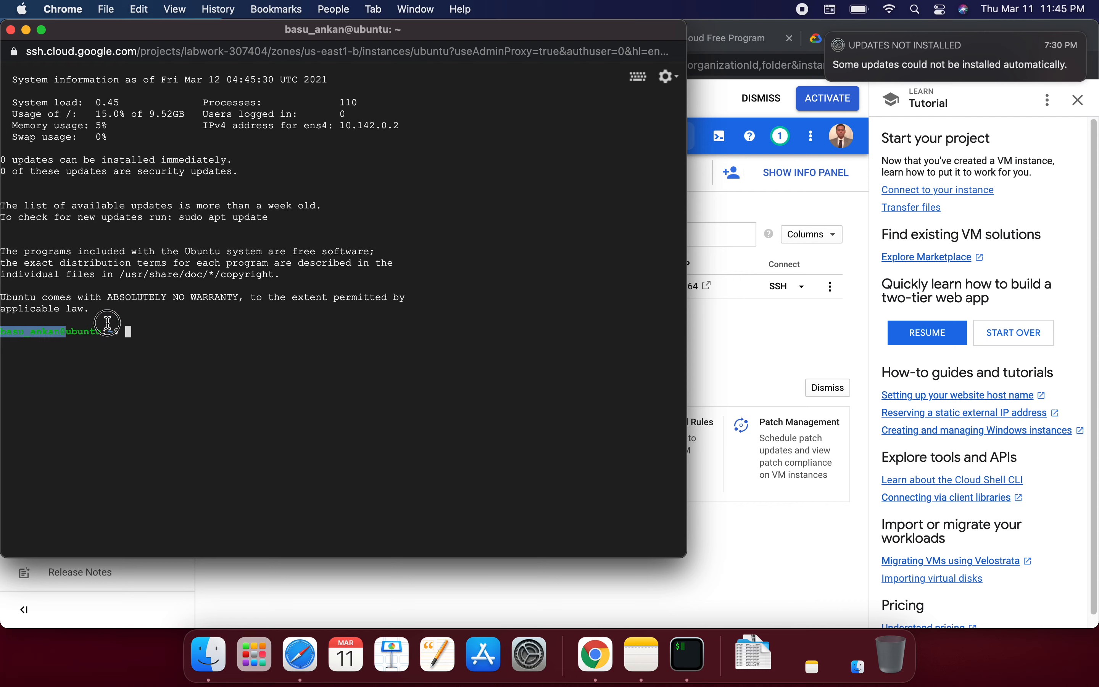
{"action": "left_click", "coordinate": [343, 310]}
List the home directory with ls, try to change to /root/, and list the contents of /var.
{"action": "type", "text": "ls"}
{"action": "key", "text": "Return"}
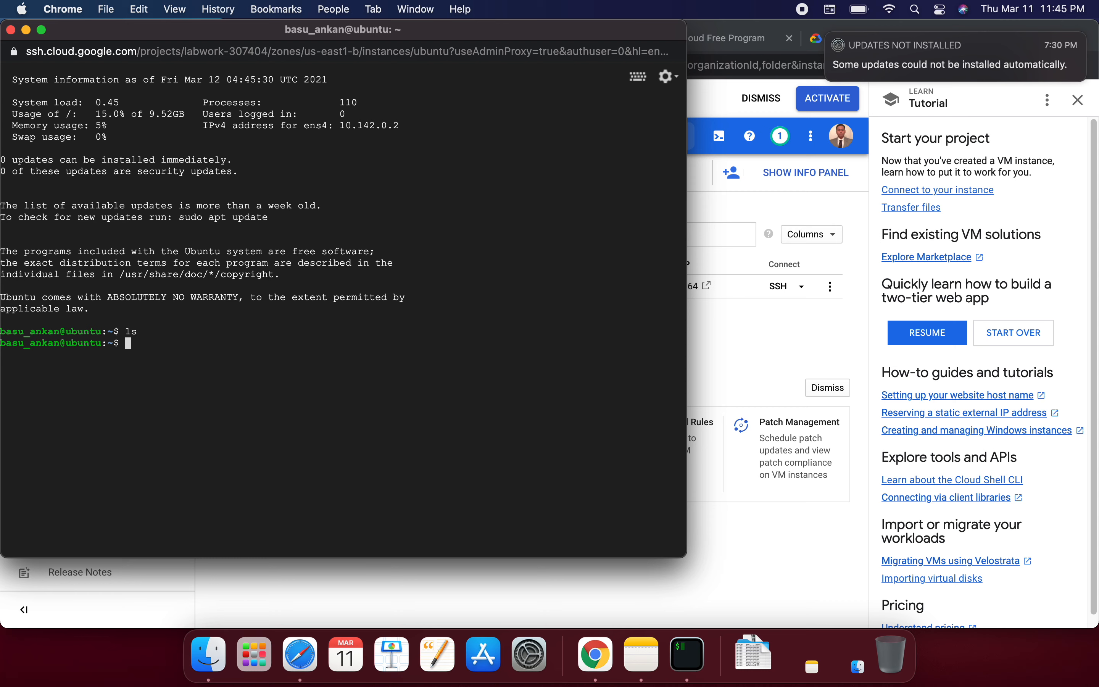
{"action": "type", "text": "cd /root/"}
{"action": "key", "text": "Return"}
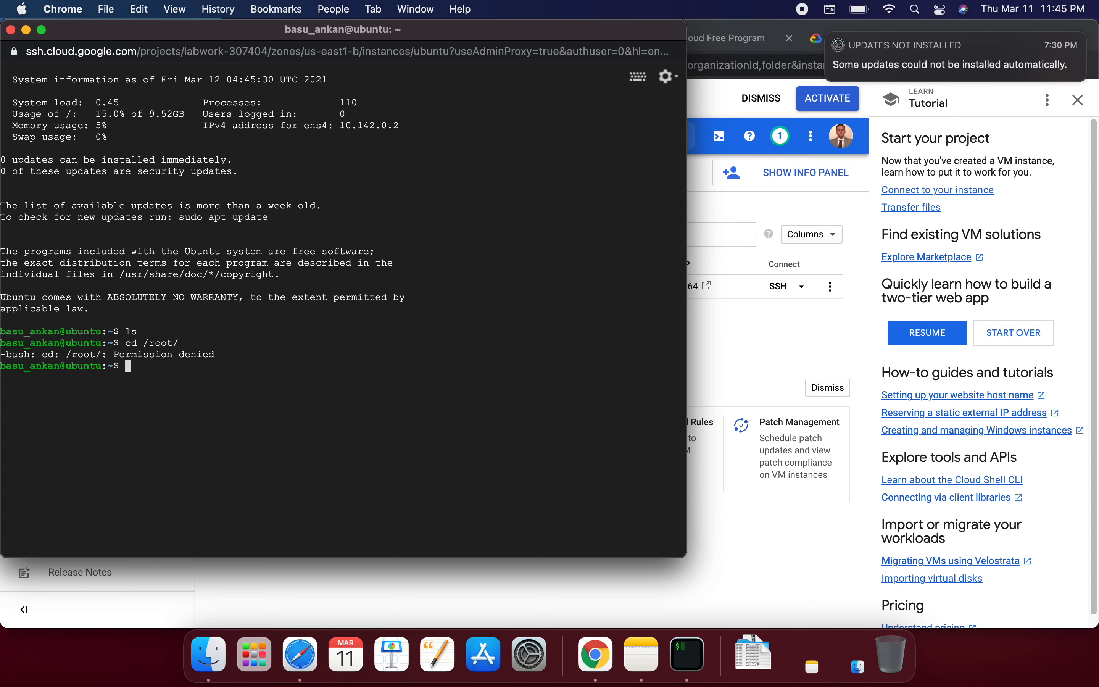
{"action": "type", "text": "ls /var"}
{"action": "key", "text": "Return"}
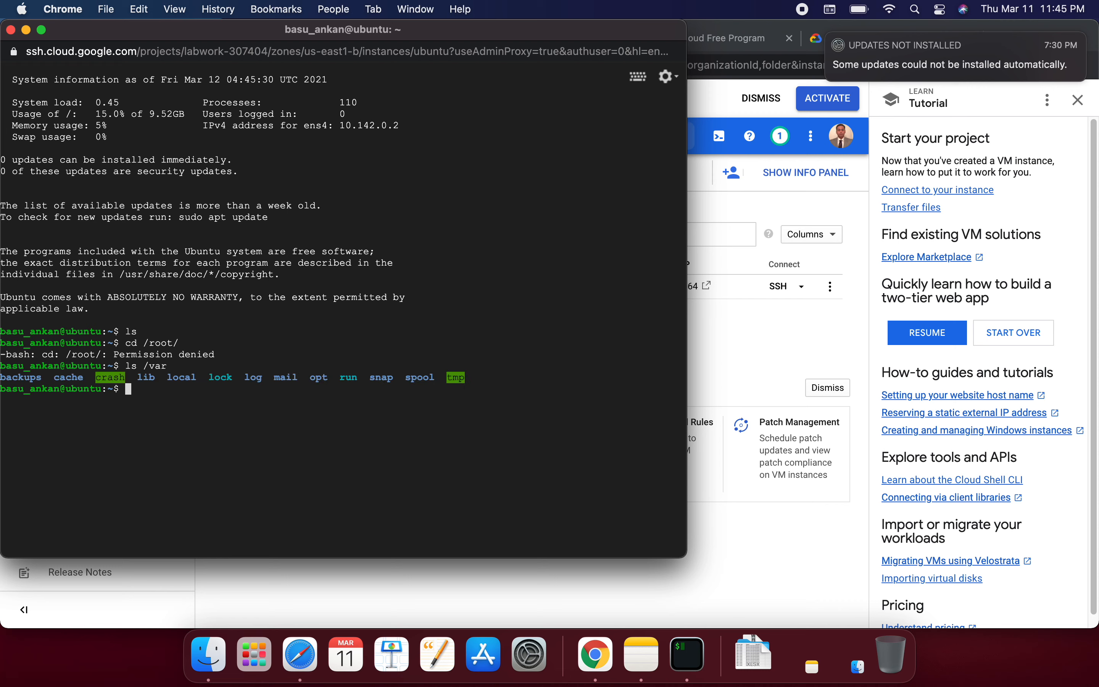
{"action": "type", "text": "cat"}
{"action": "key", "text": "Return"}
{"action": "type", "text": "c"}
{"action": "key", "text": "Escape"}
{"action": "type", "text": "d"}
{"action": "key", "text": "Return"}
{"action": "key", "text": "Return"}
{"action": "key", "text": "Escape"}
{"action": "type", "text": "d"}
{"action": "key", "text": "Escape"}
{"action": "type", "text": "d"}
{"action": "key", "text": "Escape"}
{"action": "type", "text": "dccc"}
Close the SSH session window and open the guide for connecting to the ubuntu instance with another SSH client.
{"action": "left_click", "coordinate": [13, 31]}
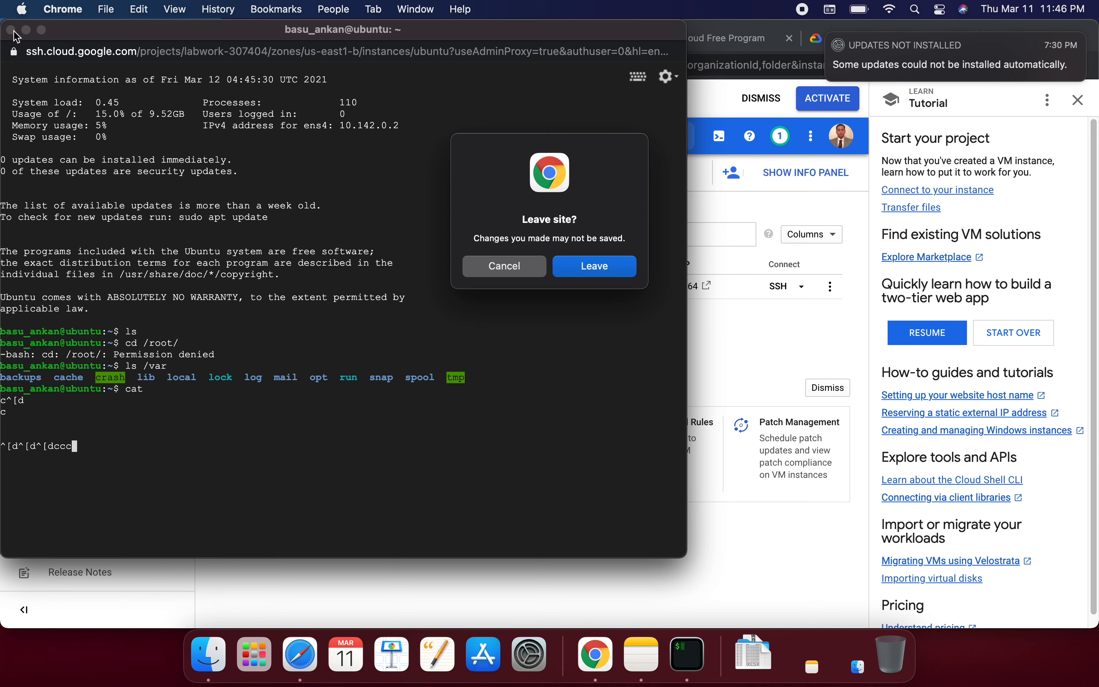
{"action": "left_click", "coordinate": [611, 267]}
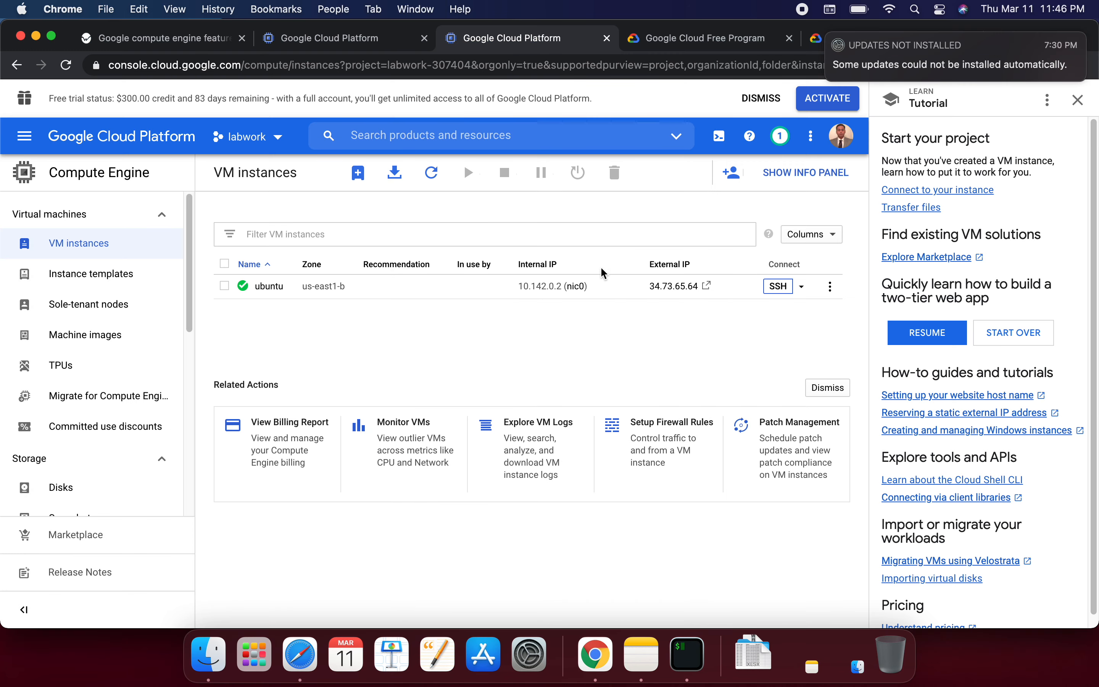
{"action": "left_click", "coordinate": [801, 286]}
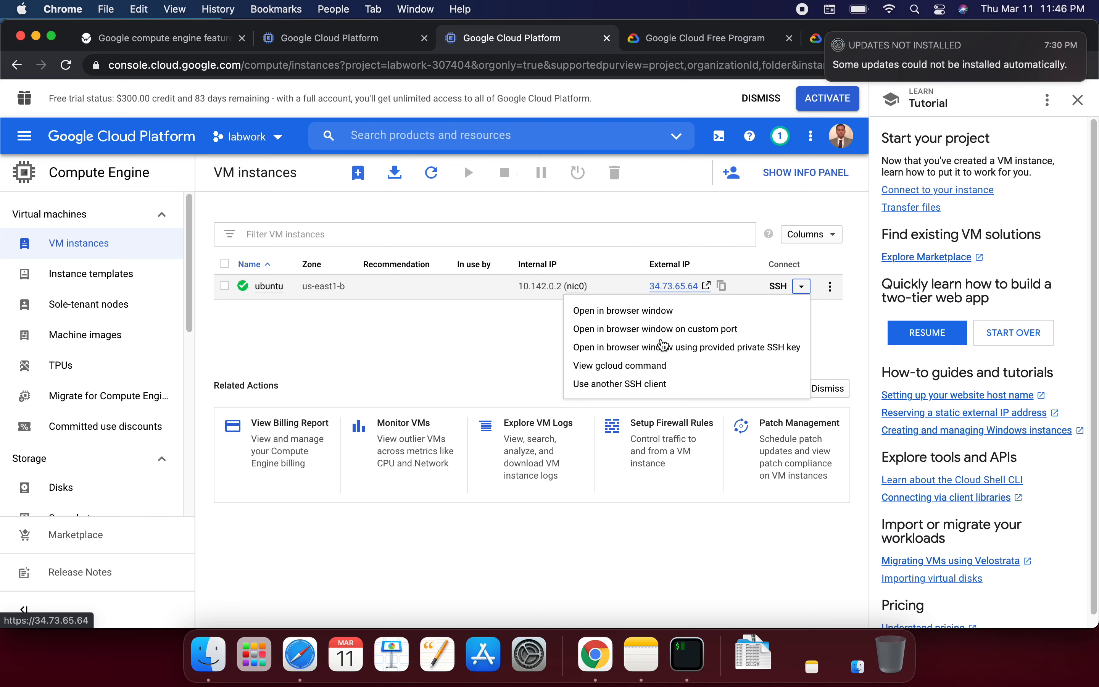
{"action": "left_click", "coordinate": [638, 385]}
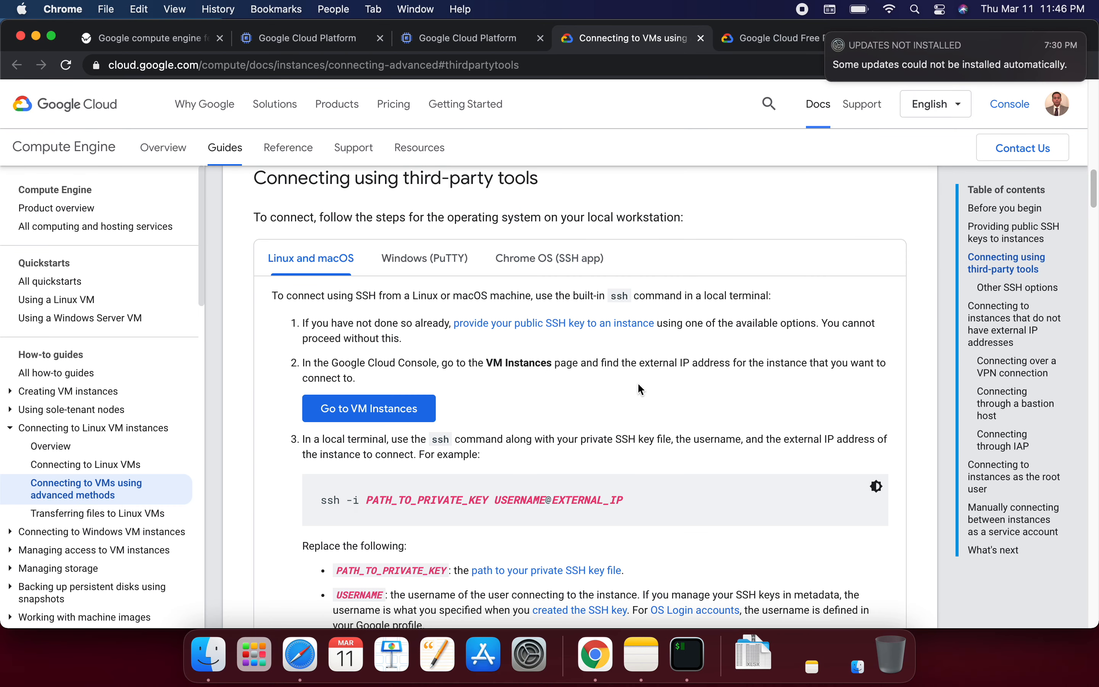
Examine the Linux and macOS instructions for third-party tools, including the example ssh -i command and its placeholders.
{"action": "left_click_drag", "start_coordinate": [641, 500], "coordinate": [319, 499]}
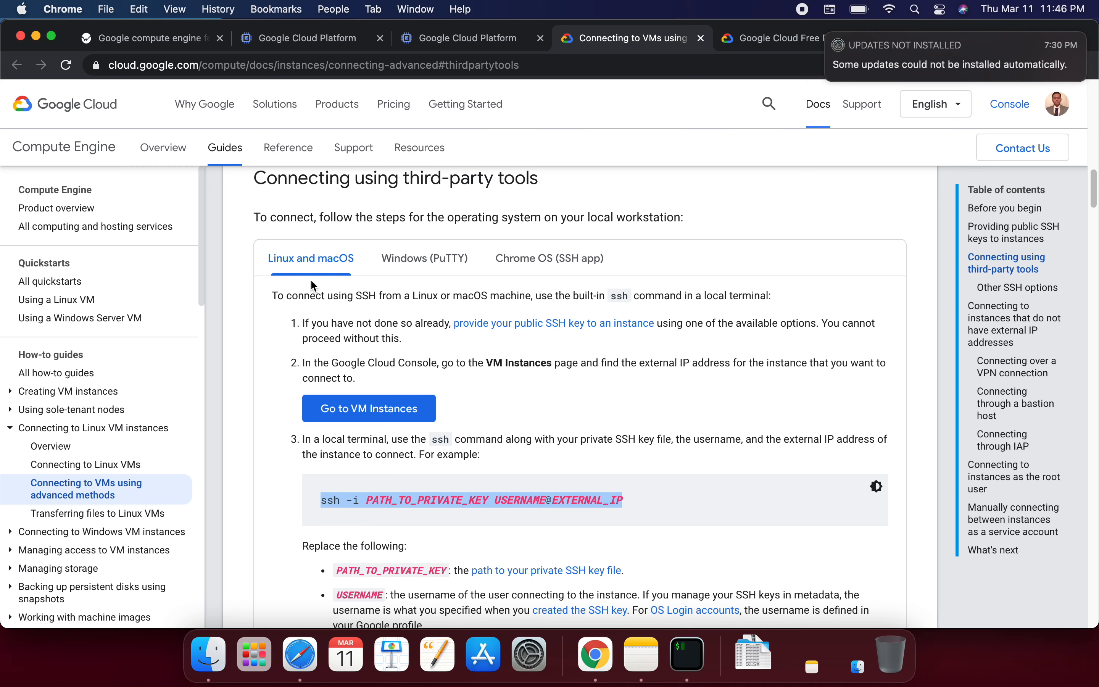
{"action": "scroll", "coordinate": [379, 454], "scroll_direction": "down", "scroll_amount": 3}
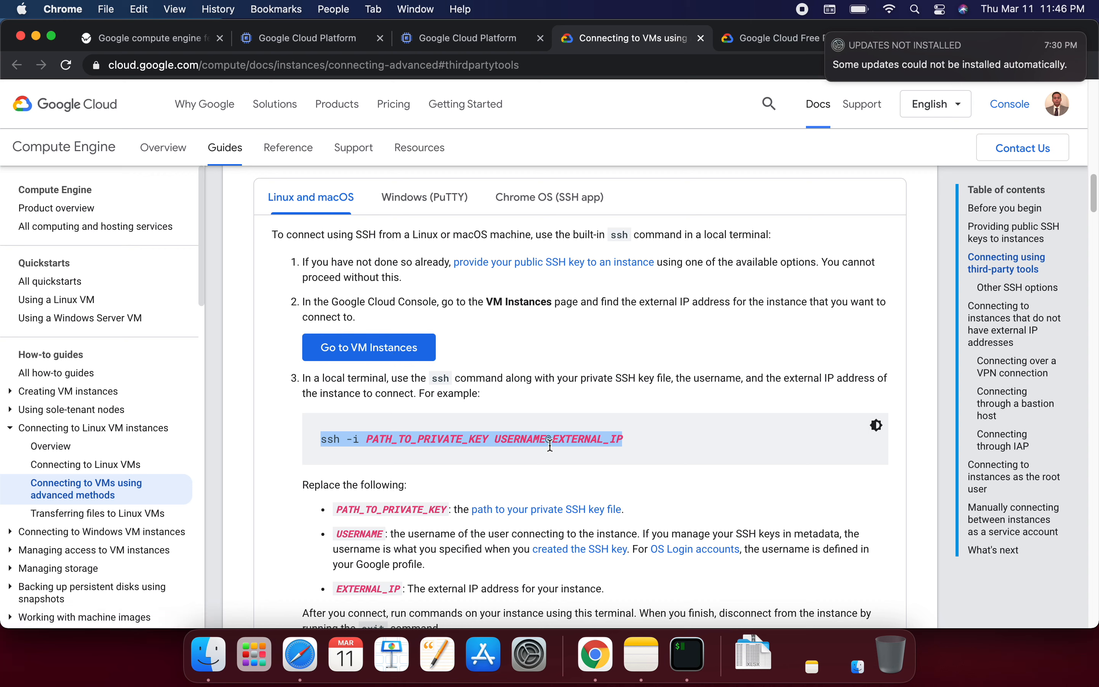
{"action": "key", "text": "super+Tab"}
{"action": "key", "text": "super+Tab"}
{"action": "left_click", "coordinate": [769, 49]}
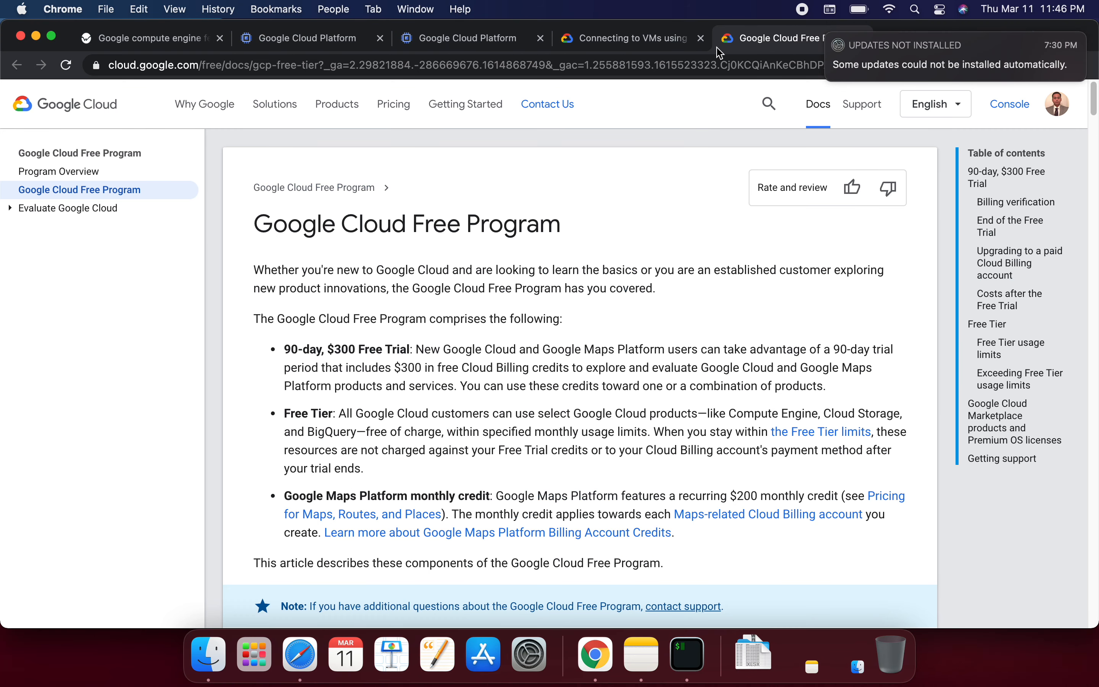
{"action": "left_click", "coordinate": [645, 51]}
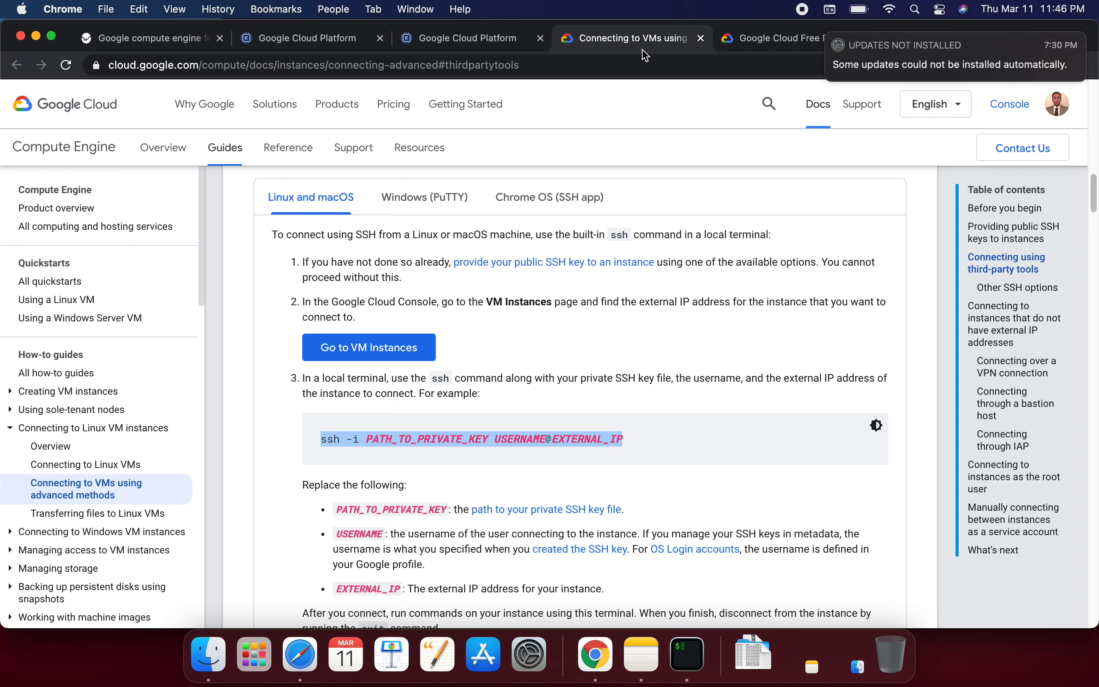